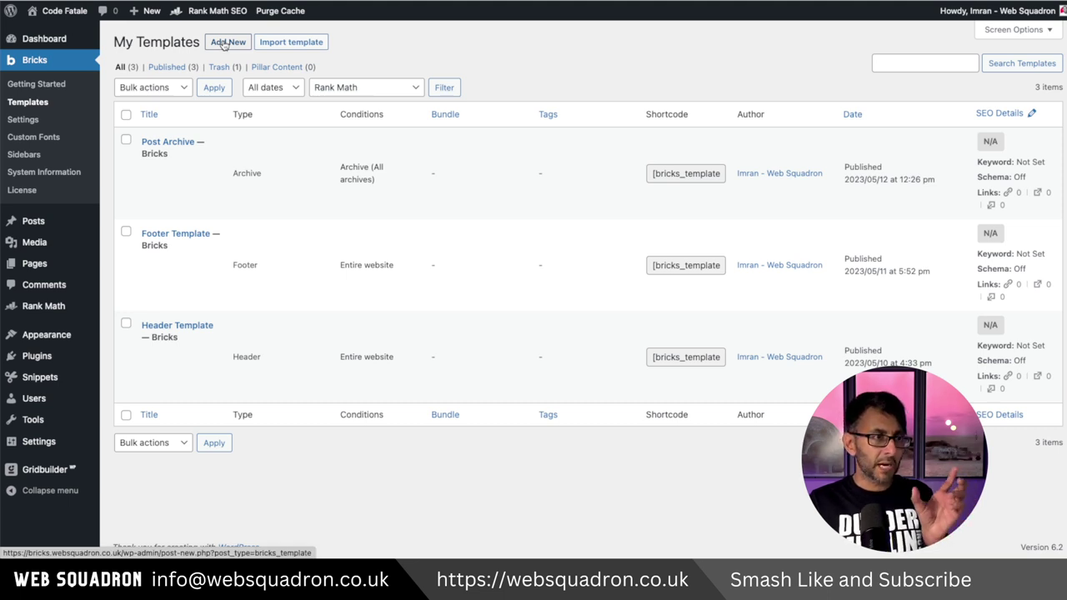
Create and publish a template named "Single Post Template" with type Single, and open it for editing with Bricks.
left_click(223, 43)
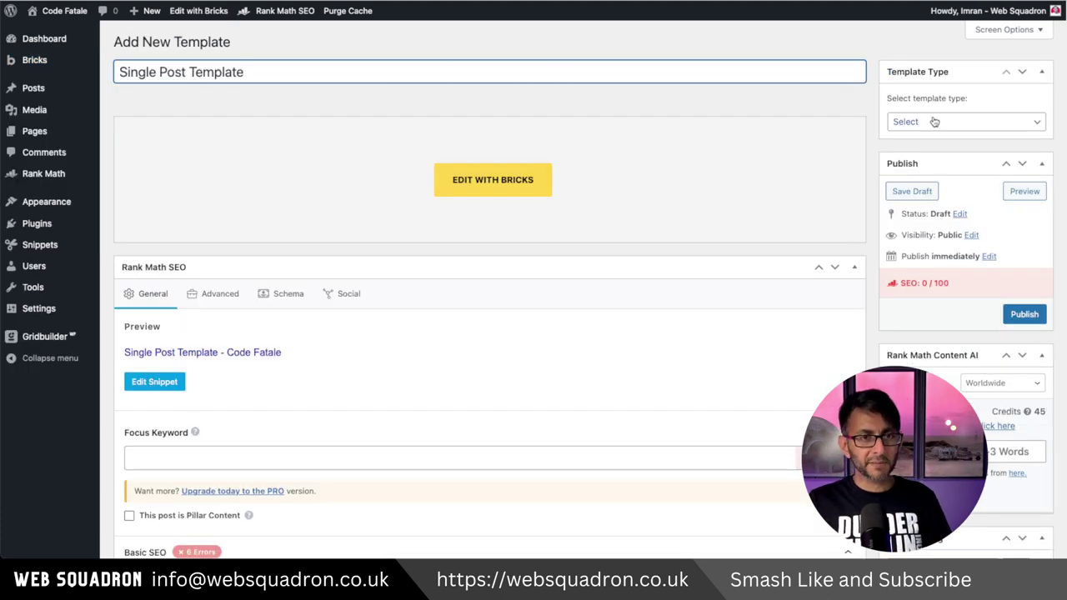
left_click(933, 119)
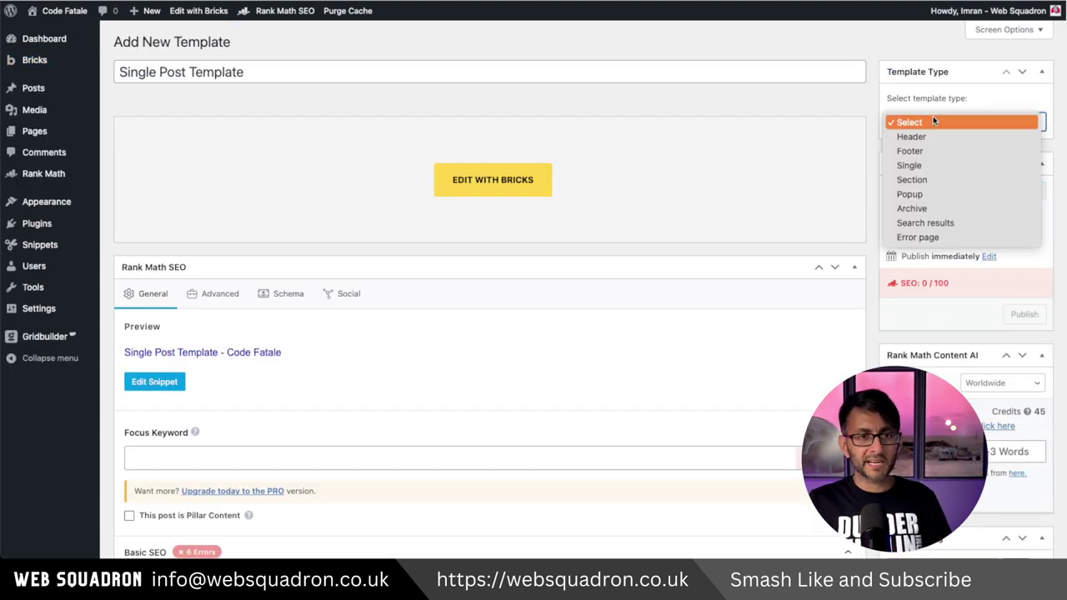
left_click(933, 166)
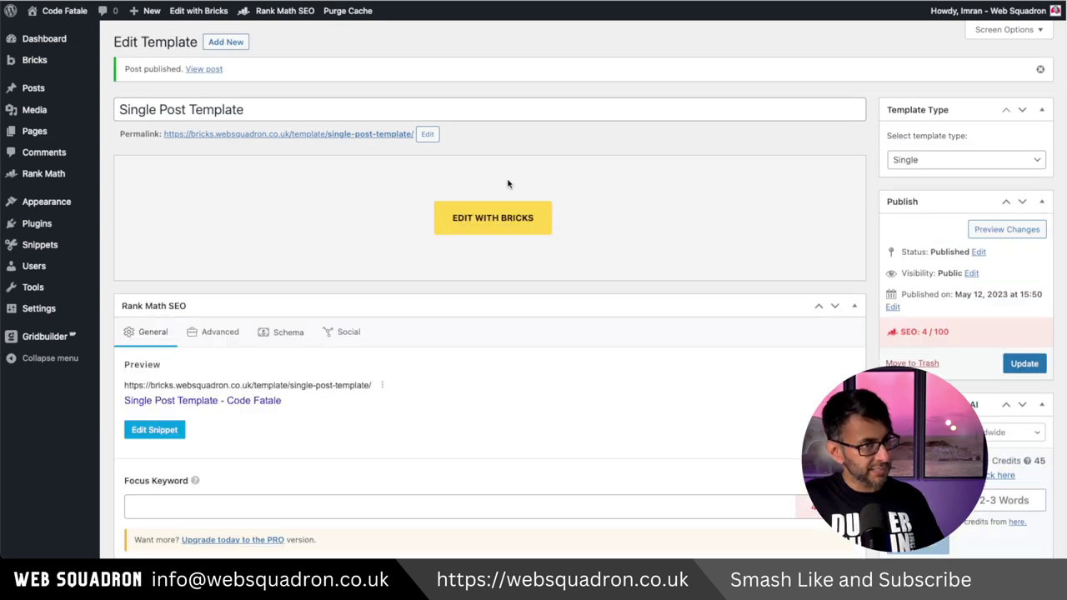
left_click(493, 218)
Add a section and place two blocks side by side in its container using the horizontal direction.
left_click(471, 110)
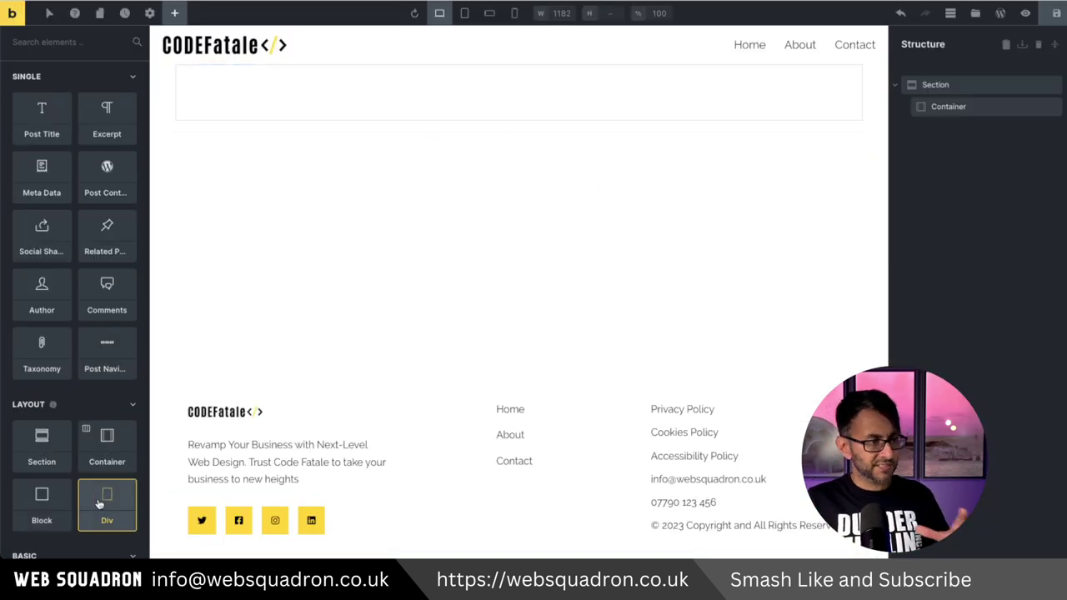
left_click(947, 107)
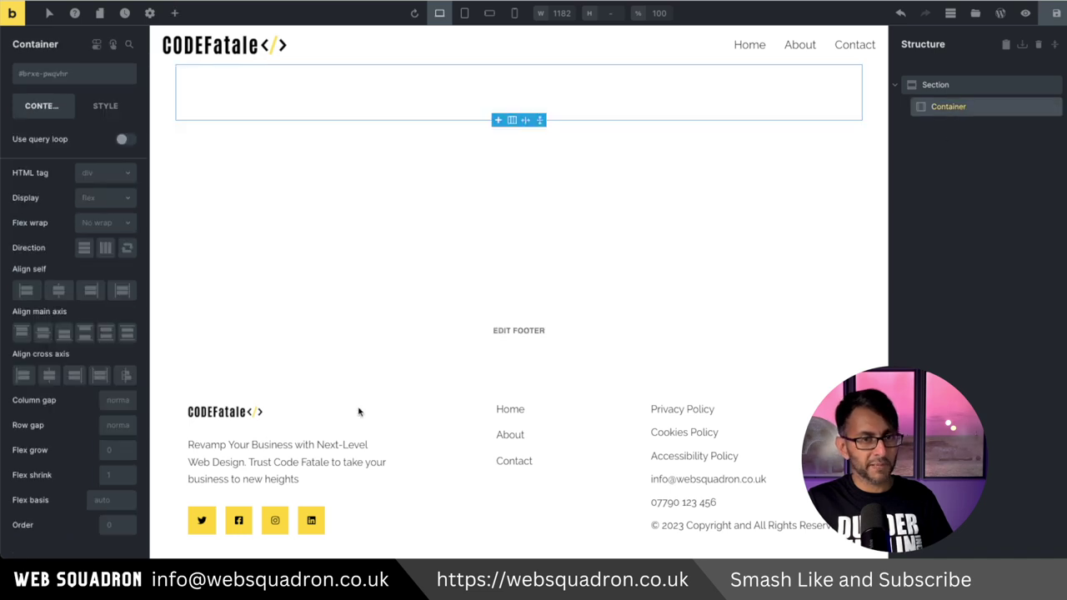
left_click(174, 14)
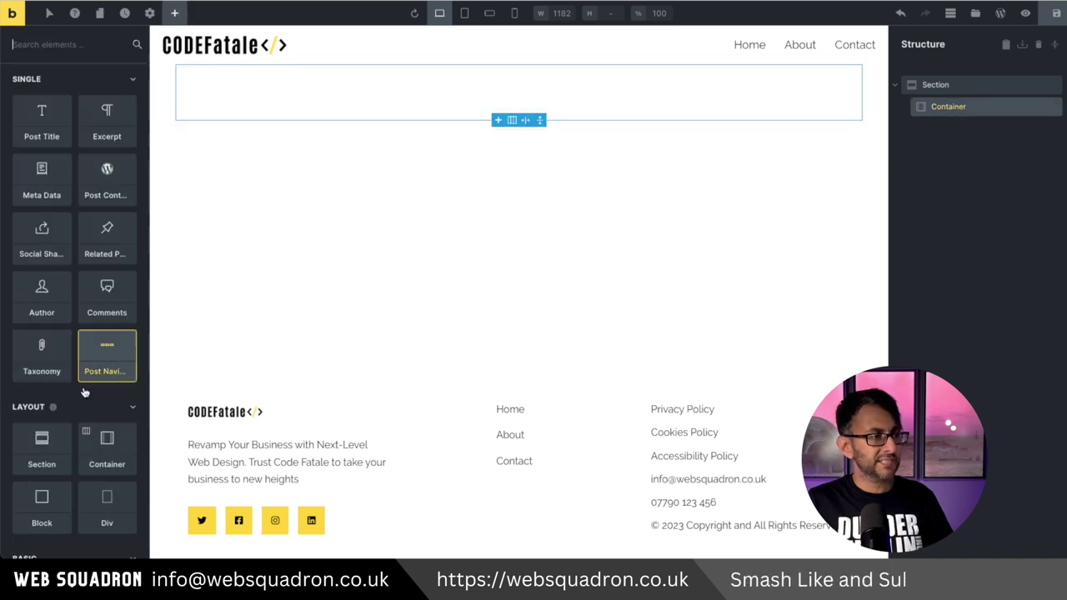
left_click(46, 501)
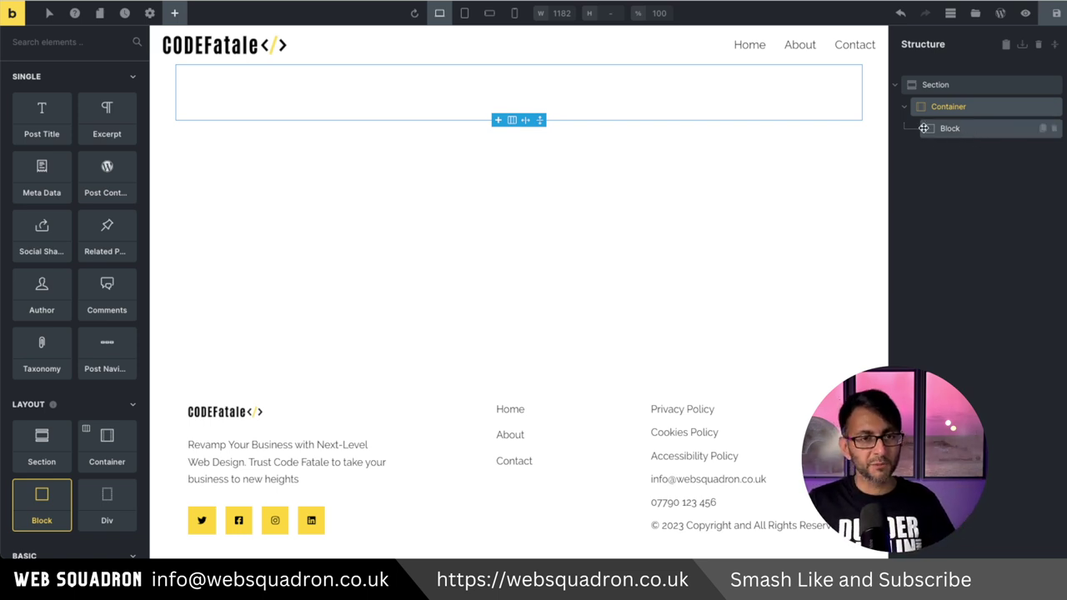
left_click(1044, 130)
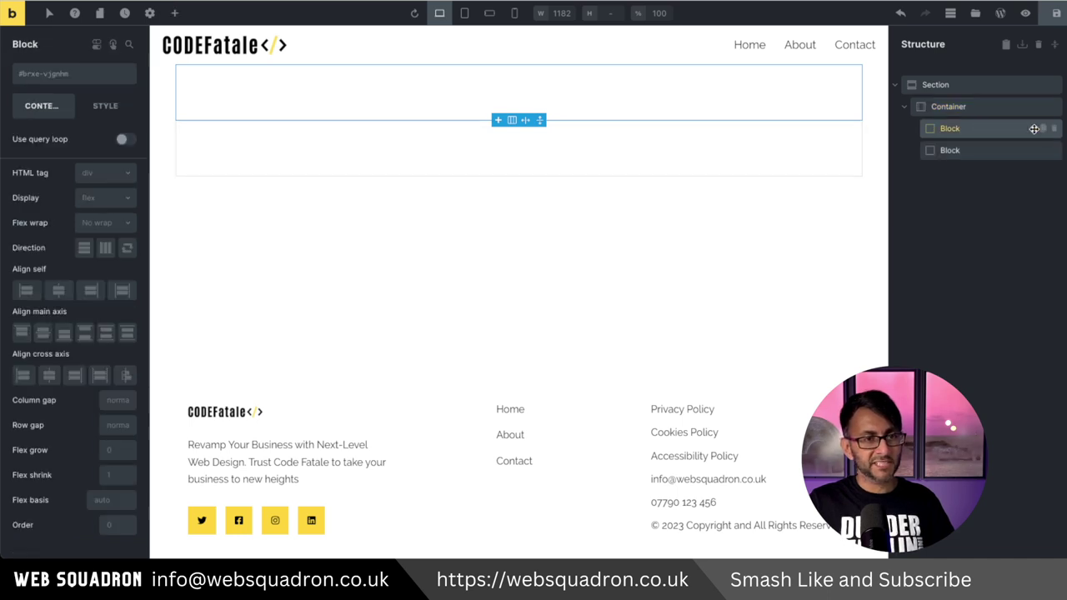
left_click(975, 106)
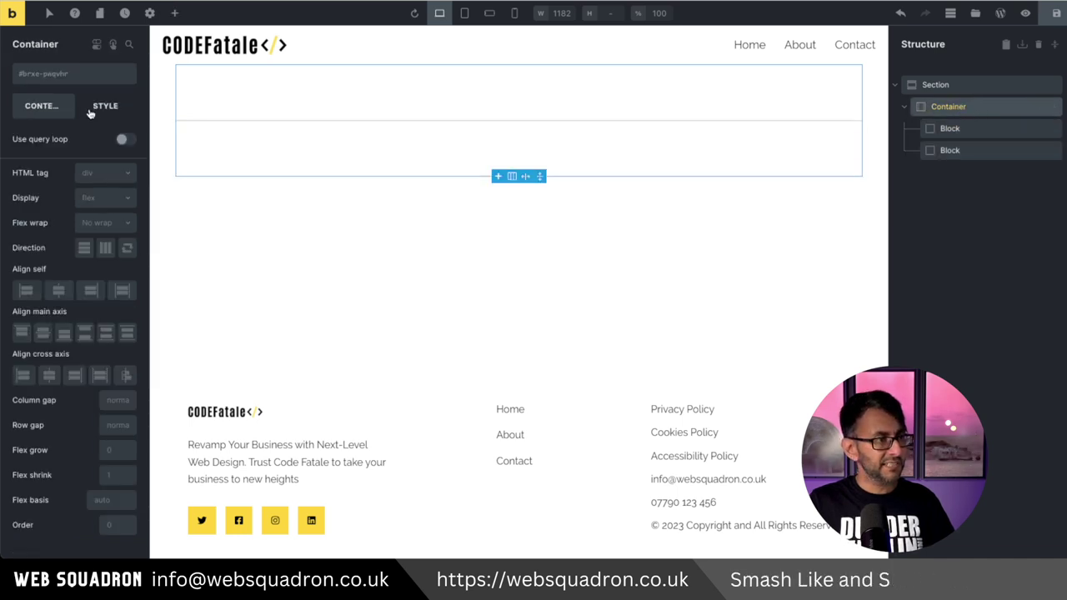
left_click(105, 249)
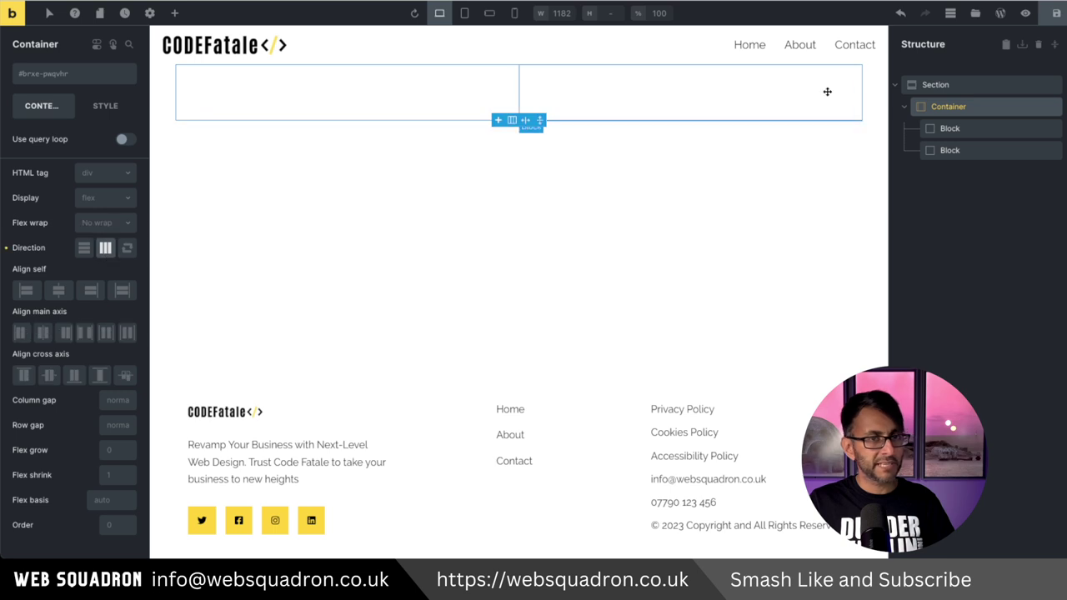
Set the section's top margin to 5rem and its left and right padding to 2rem.
left_click(952, 84)
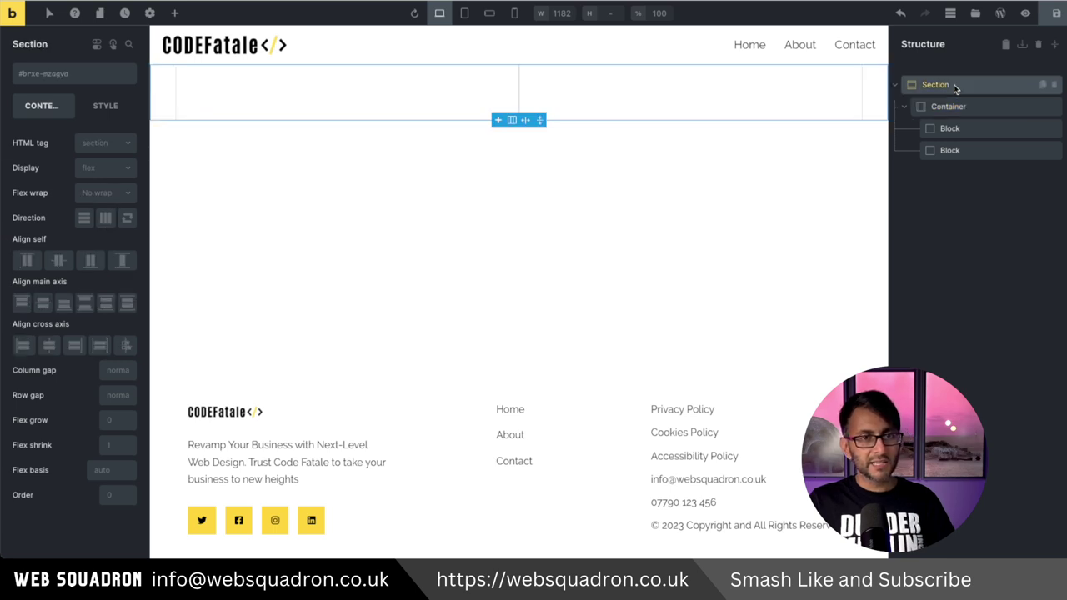
left_click(105, 106)
left_click(87, 145)
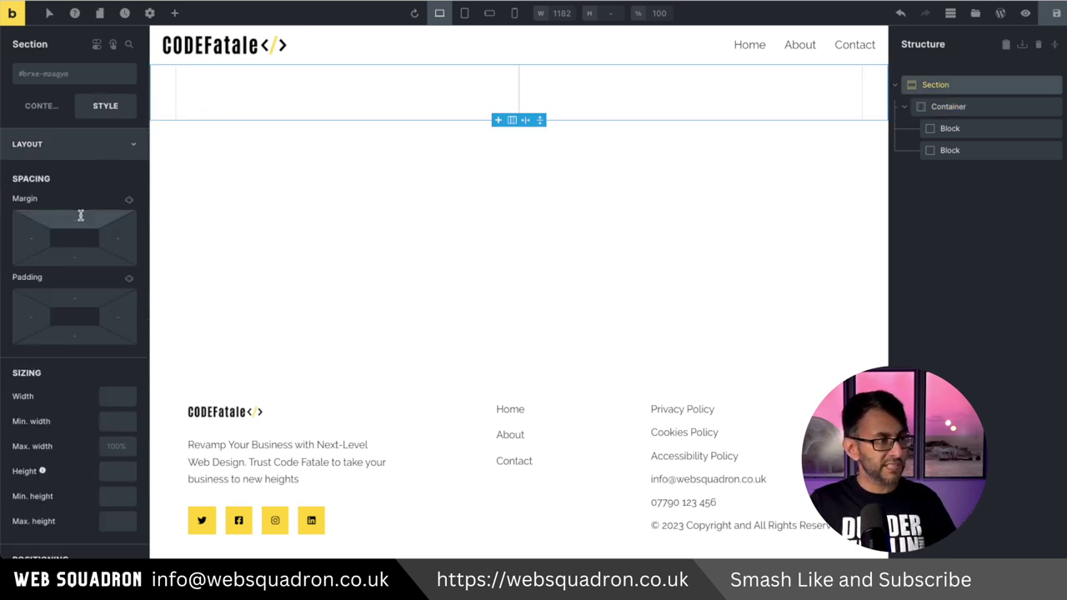
left_click(81, 217)
type("5rem")
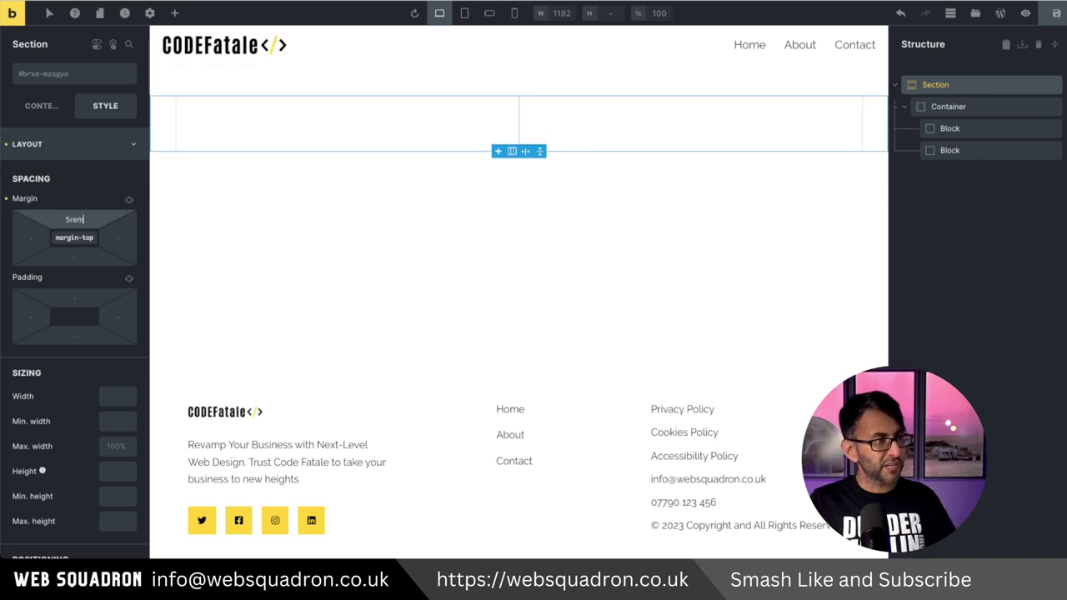
type("2")
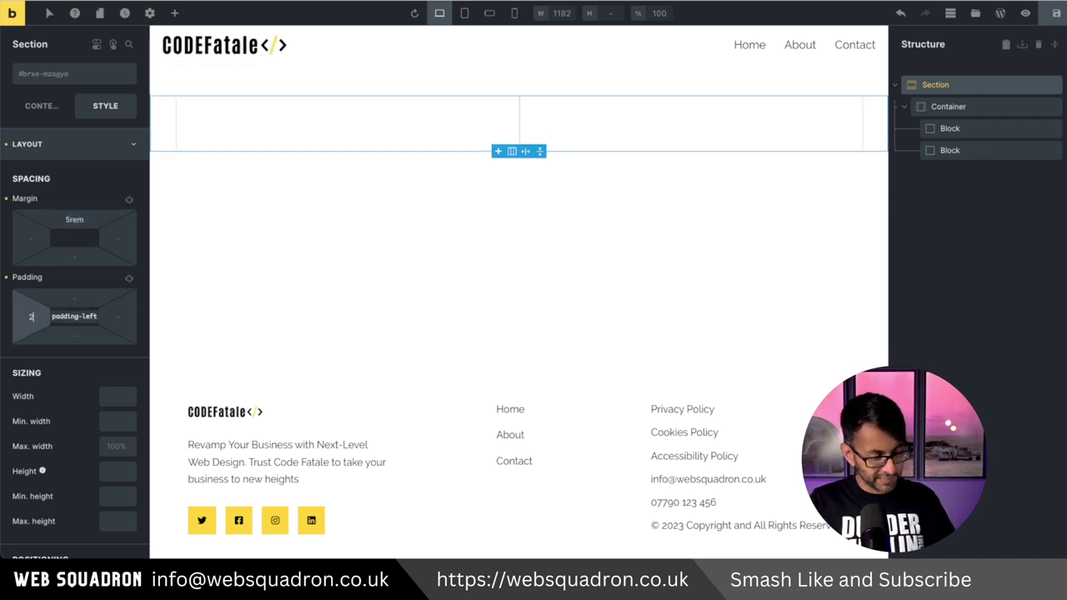
type("rem")
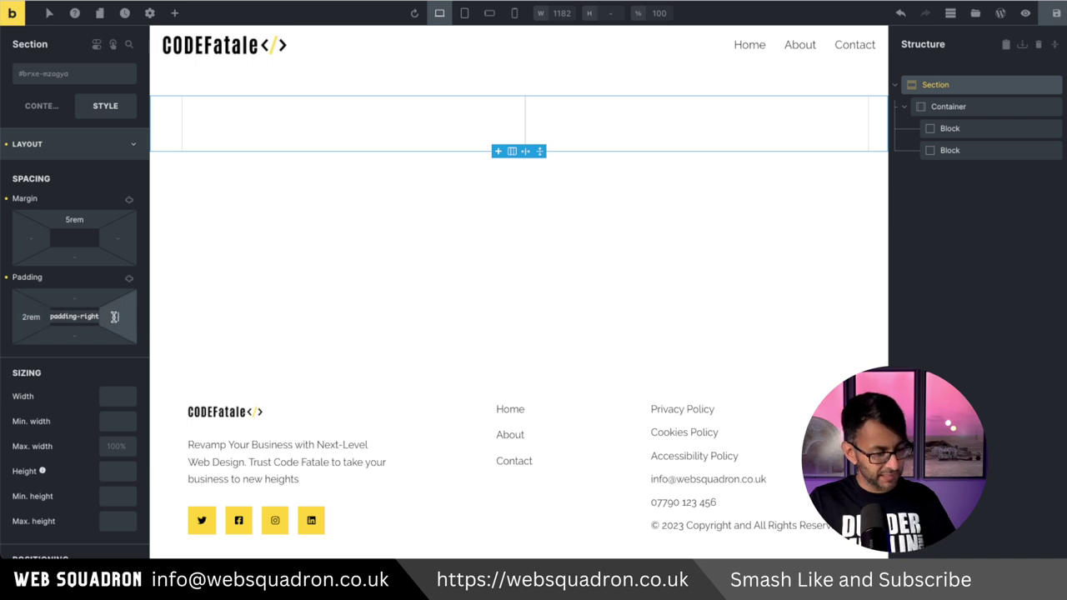
Set the first block's width to 75% and the second block's width to 25%.
left_click(405, 118)
left_click(97, 106)
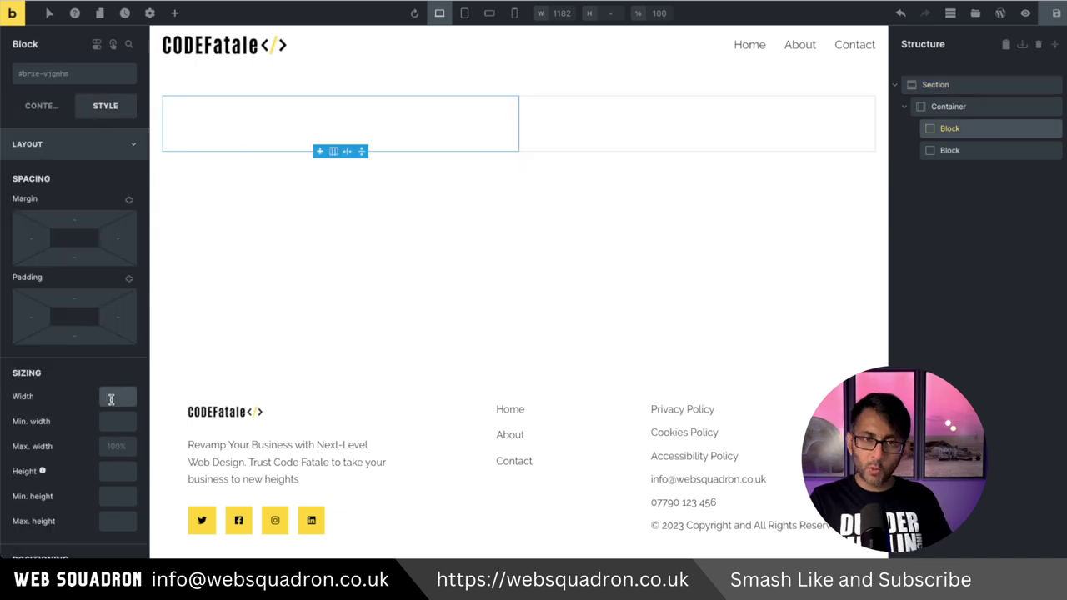
left_click(110, 399)
type("75")
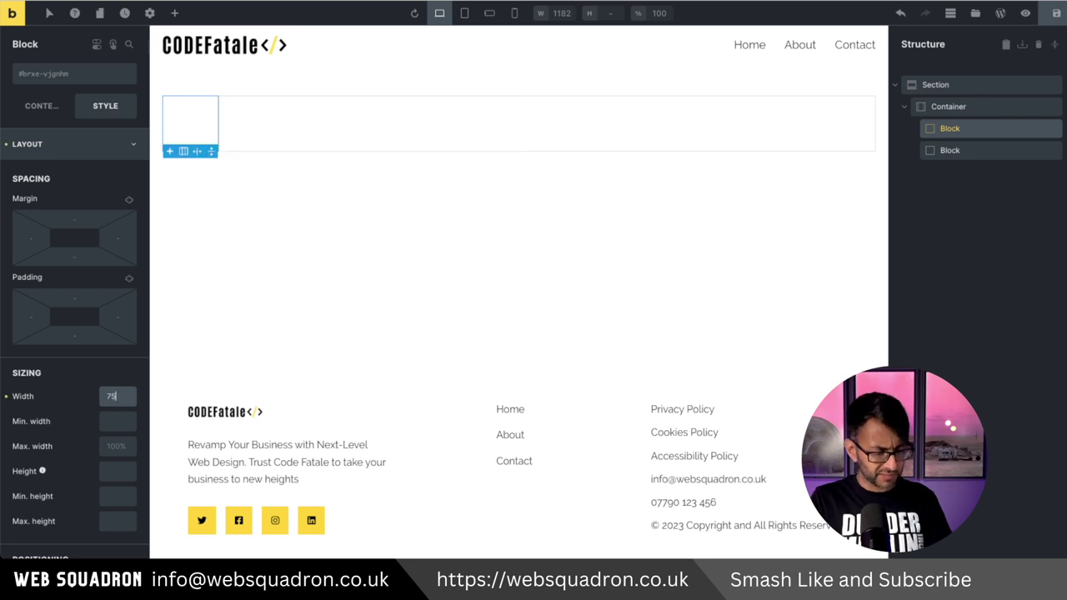
type("%")
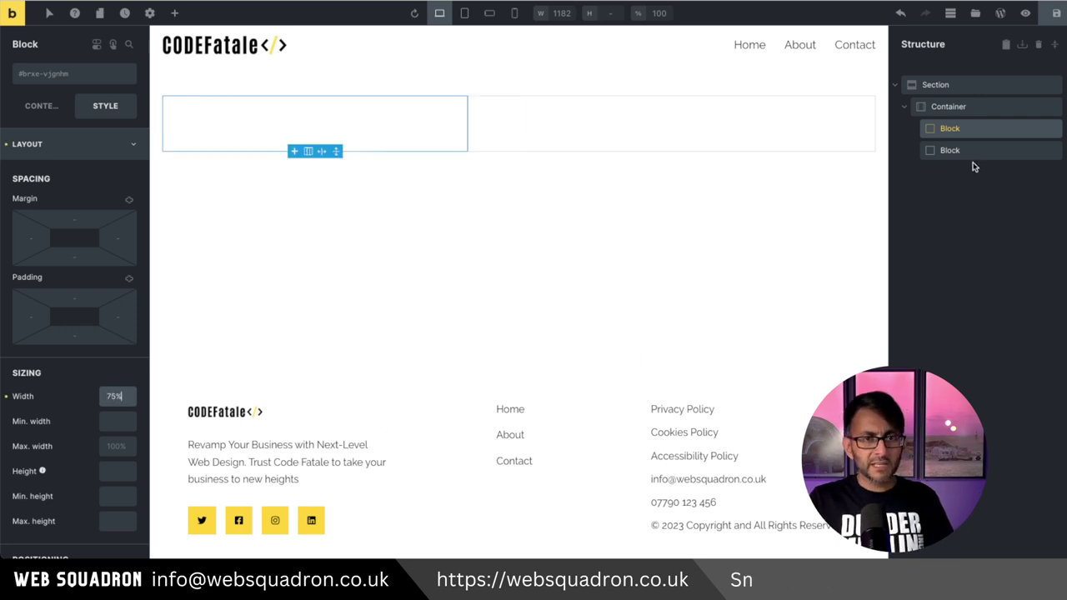
left_click(950, 150)
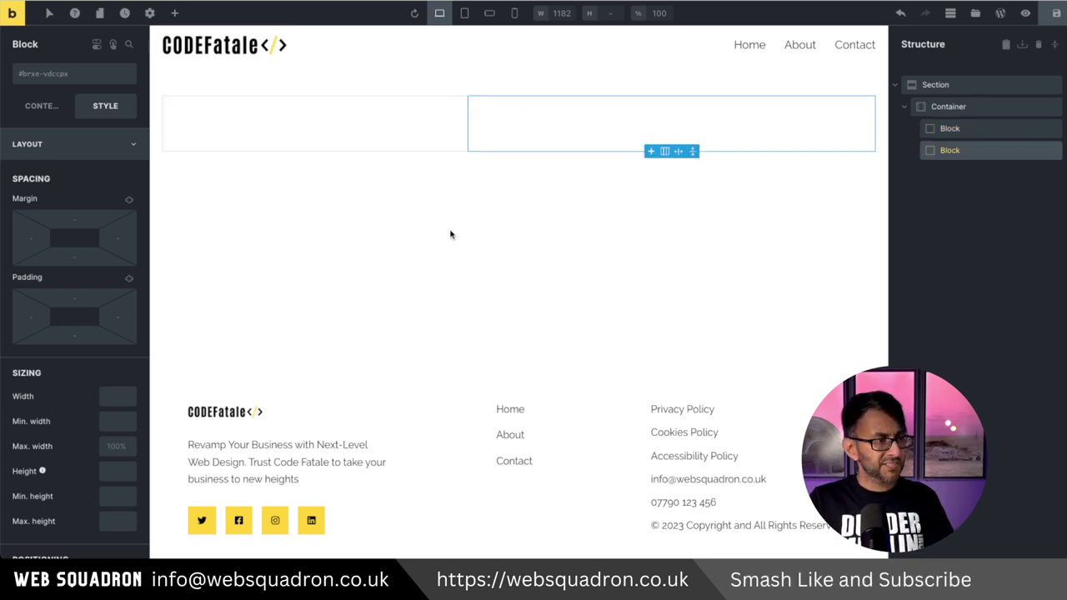
left_click(108, 399)
type("25%")
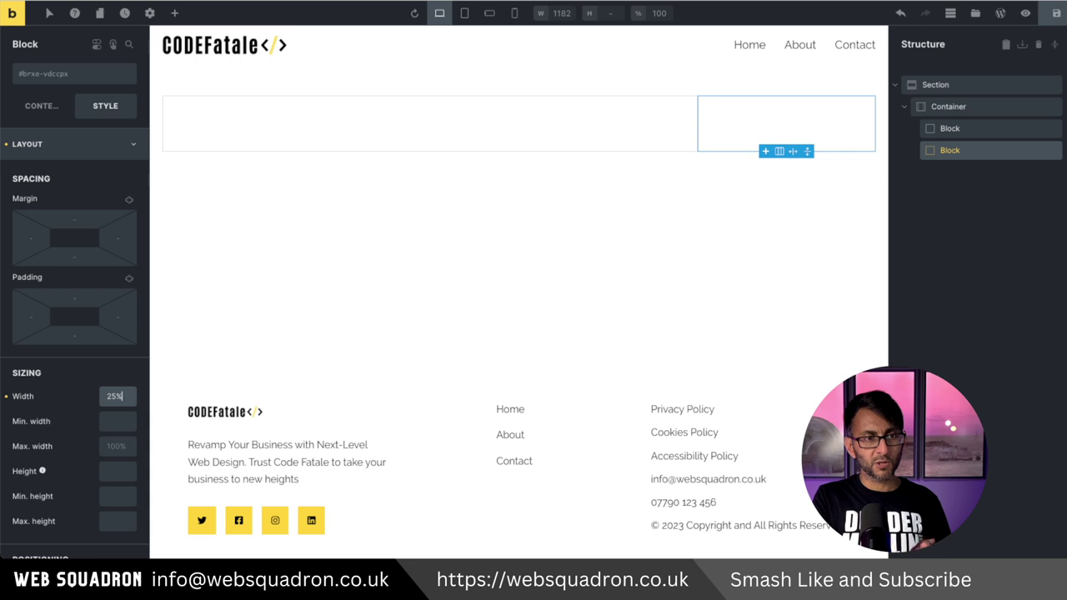
Add an Image, a Post Title and a Meta Data element inside the first block.
left_click(175, 13)
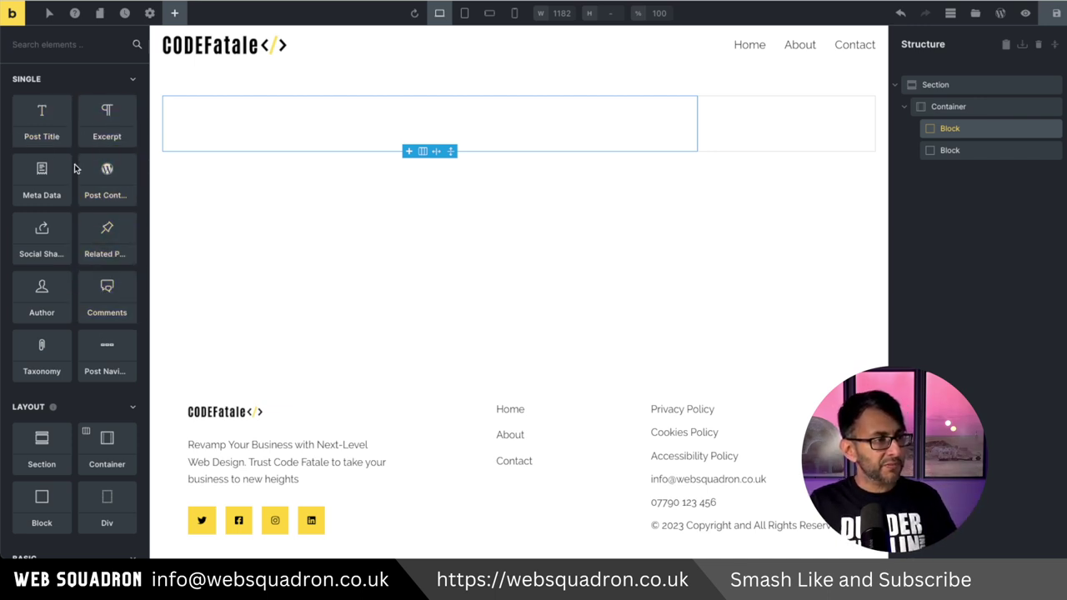
type("im")
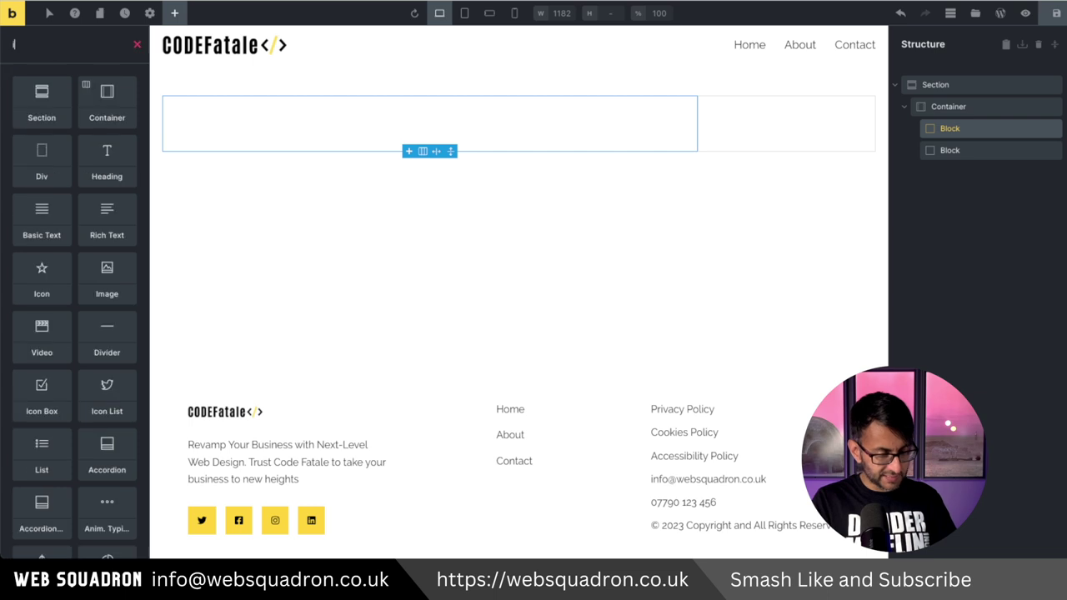
double_click(59, 110)
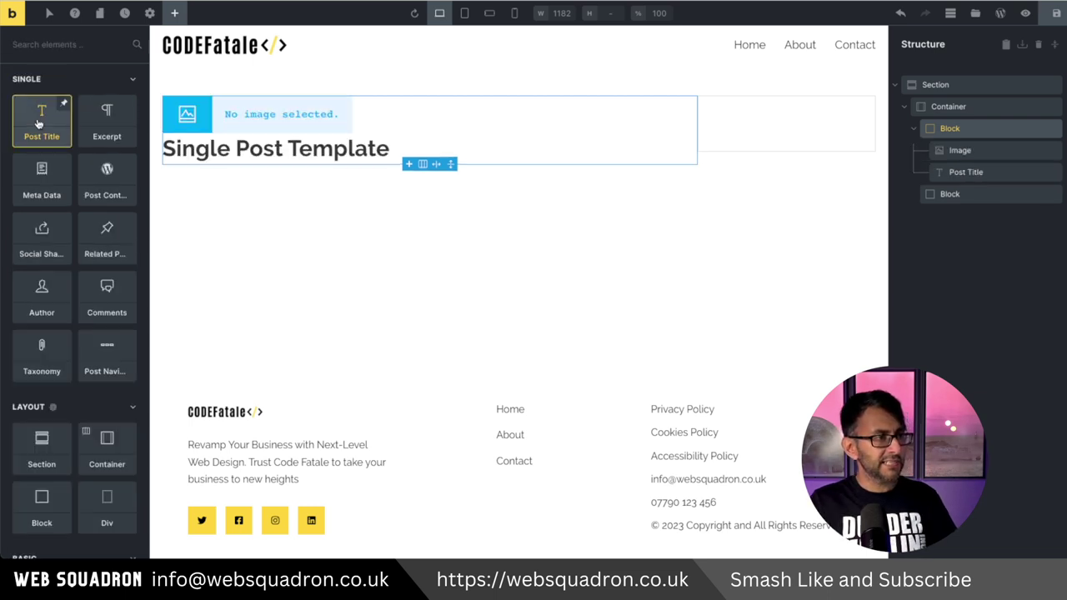
left_click(38, 175)
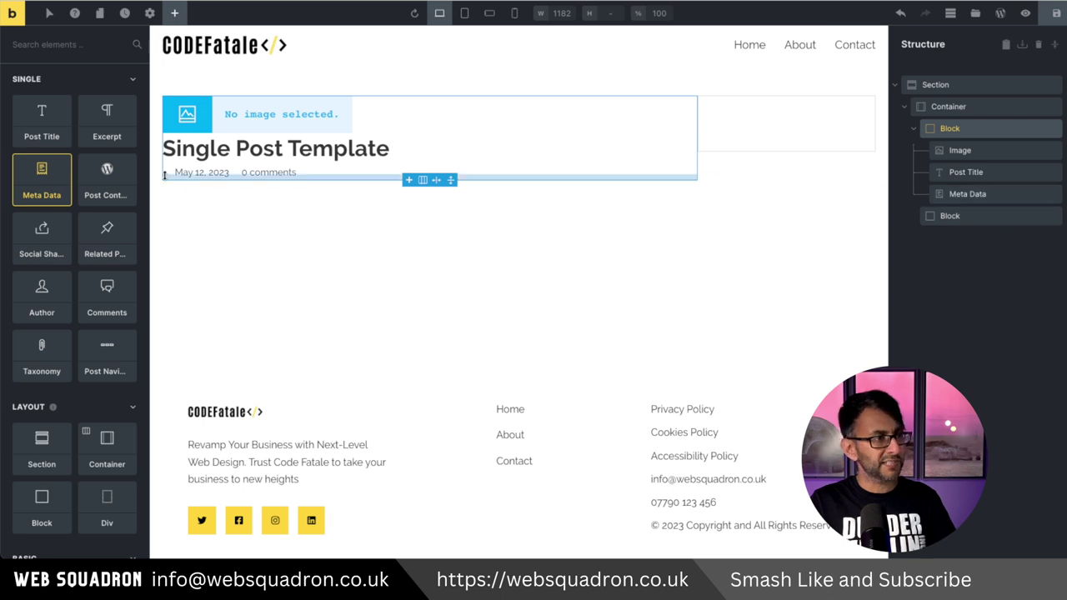
Keep the Meta Data element's direction horizontal and remove its {author_name} and {post_comments} entries.
left_click(1007, 197)
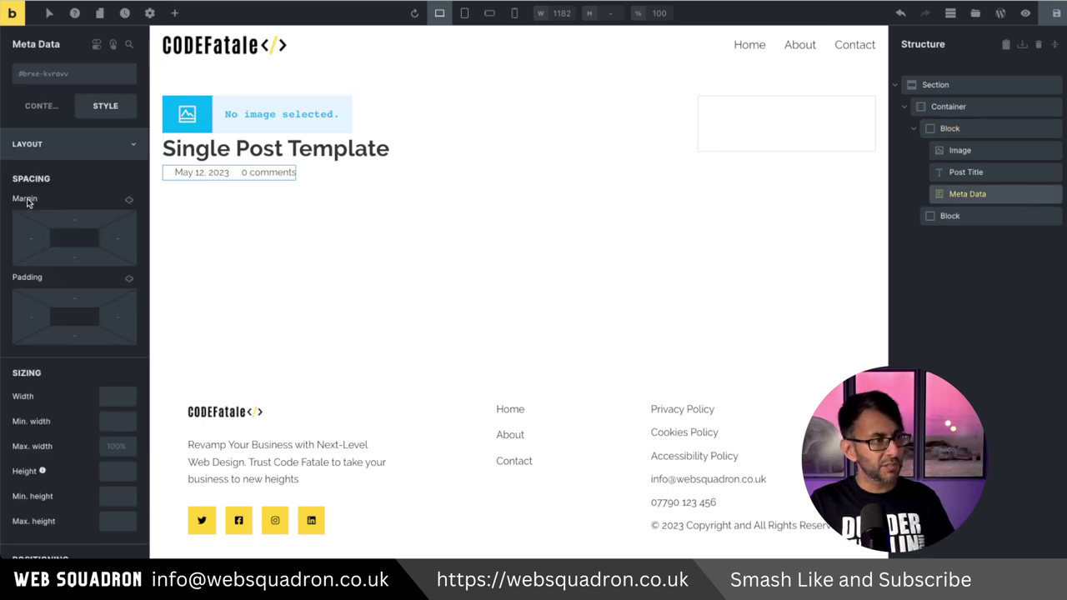
left_click(38, 107)
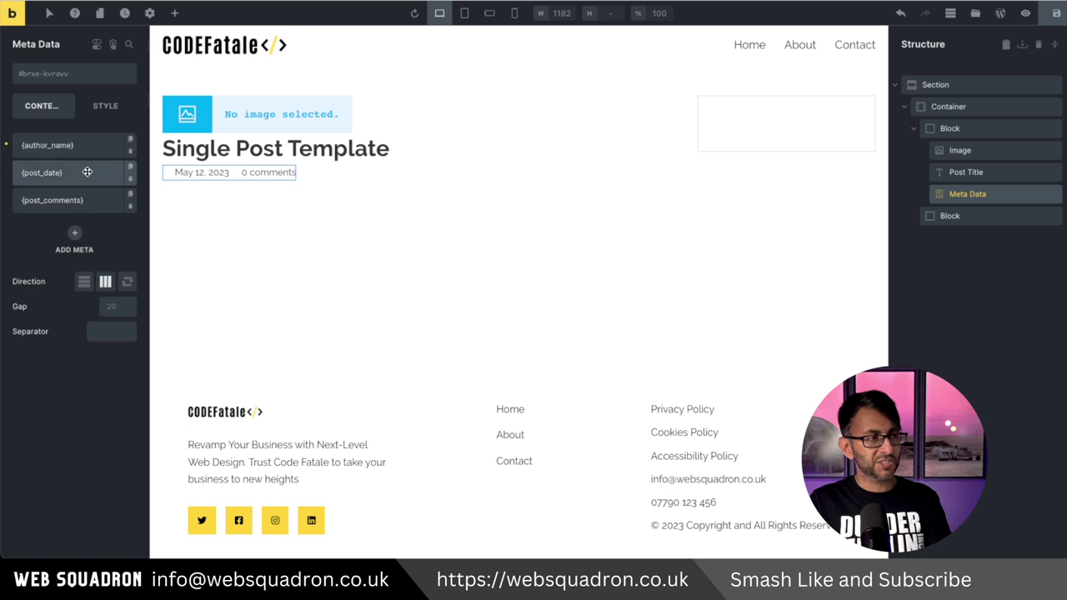
left_click(86, 284)
left_click(106, 284)
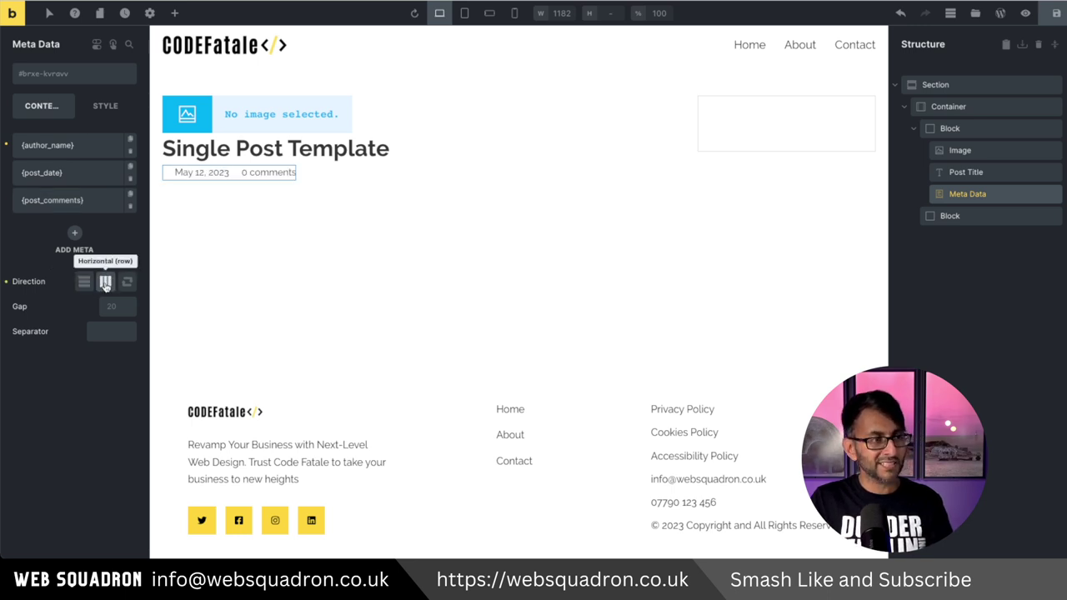
left_click(131, 151)
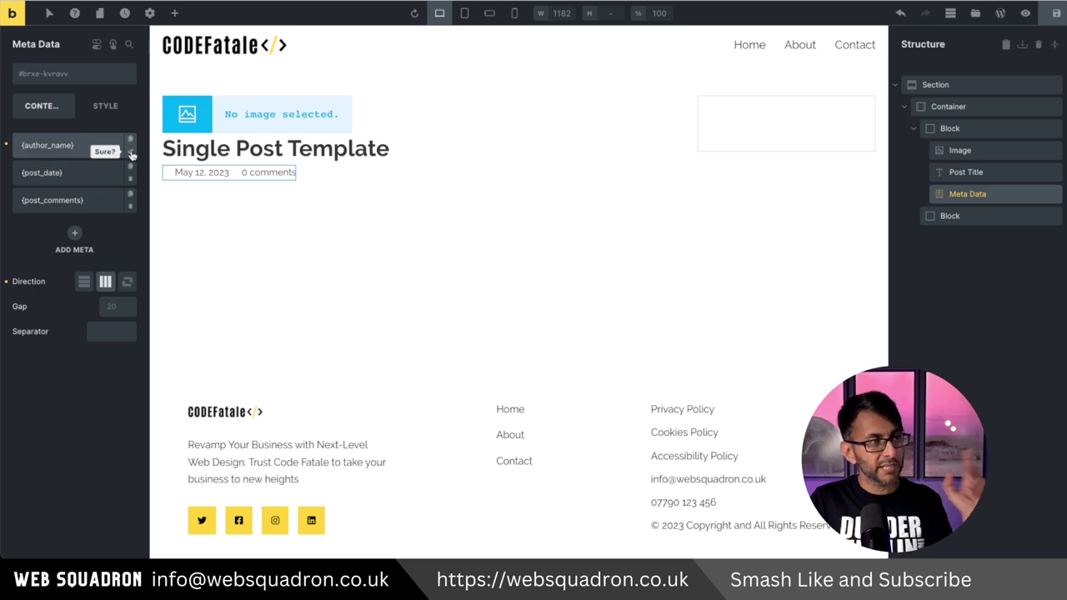
left_click(131, 153)
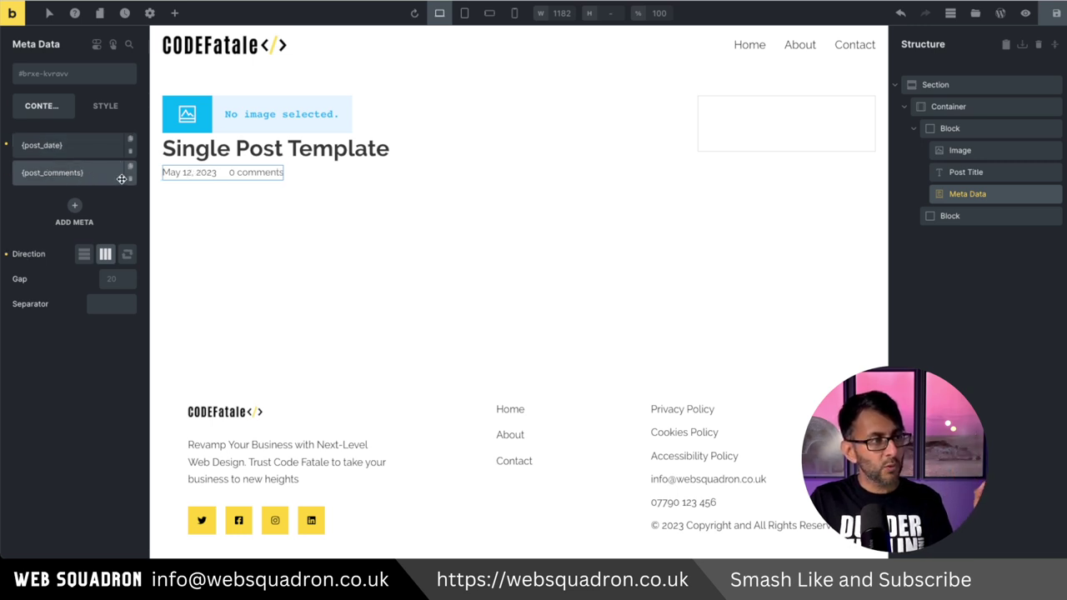
left_click(130, 182)
left_click(131, 182)
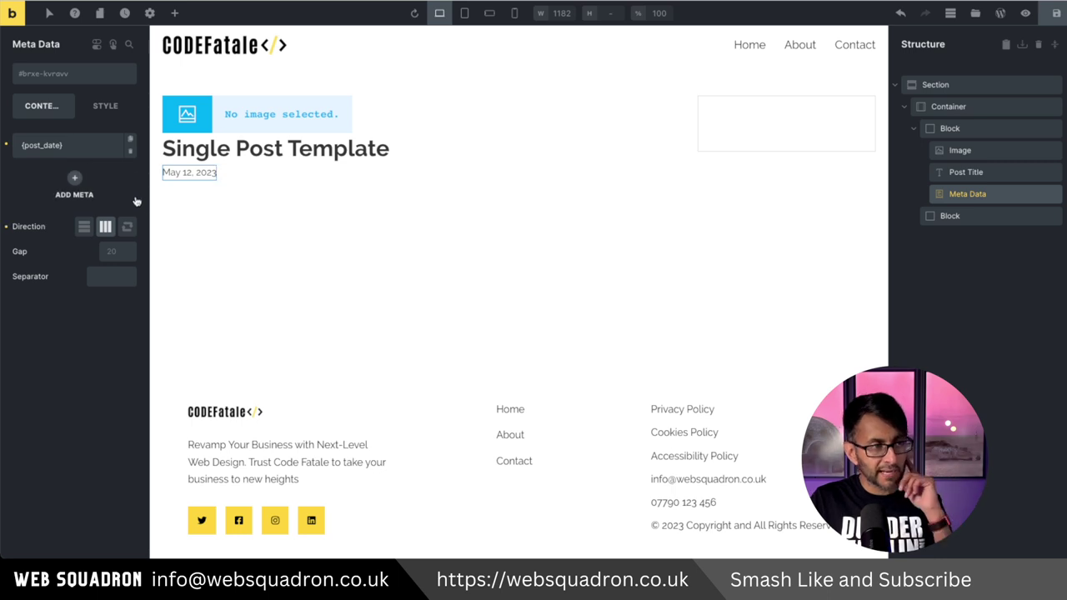
Add a second entry to the Meta Data element with the dynamic tag {post_terms_category}.
left_click(76, 180)
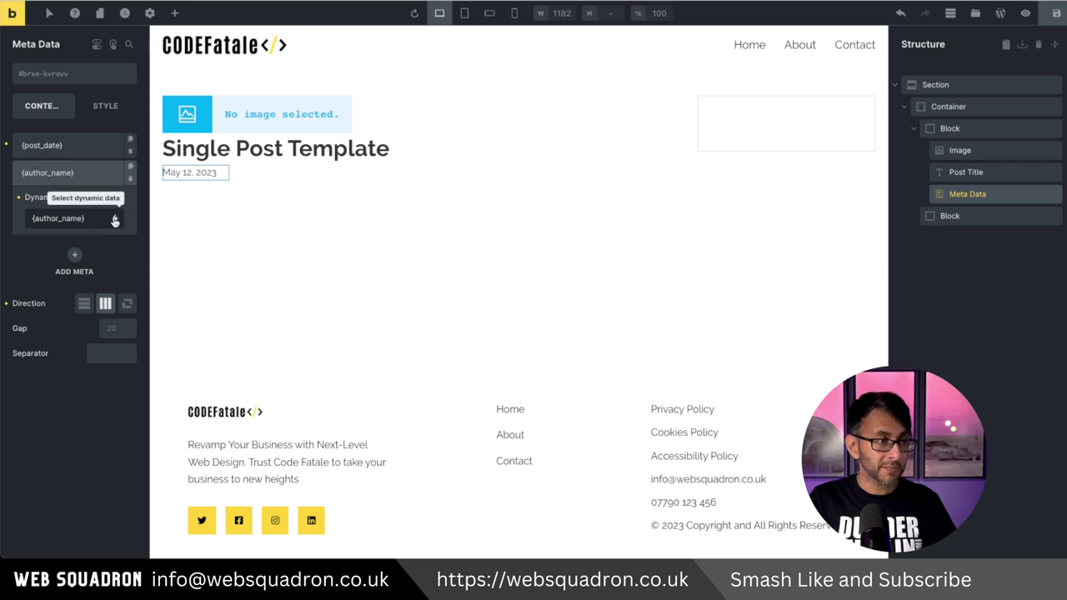
left_click_drag(90, 218, 15, 218)
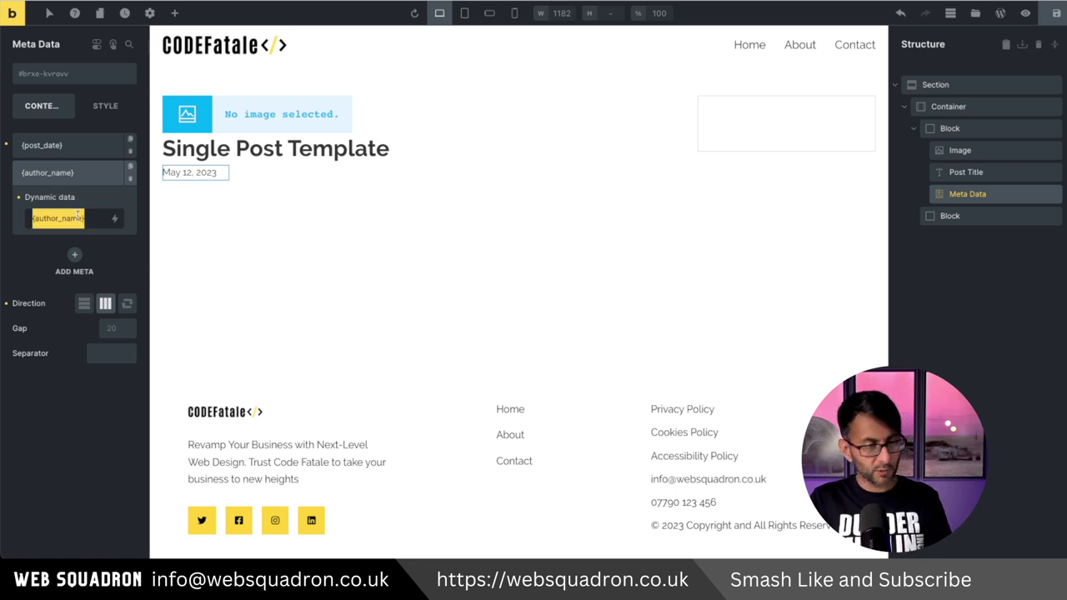
key("BackSpace")
left_click(114, 217)
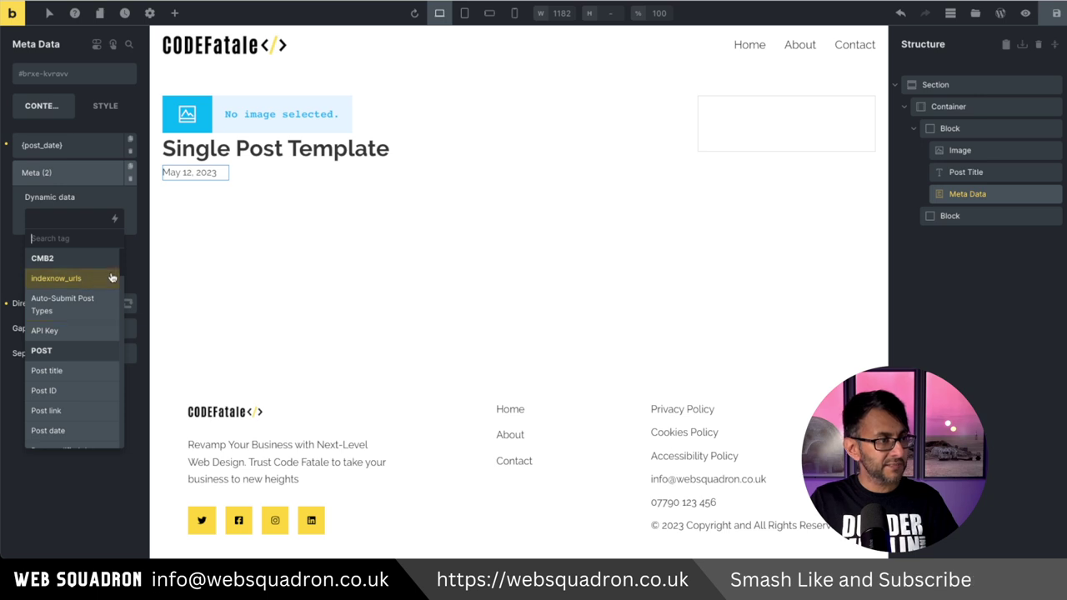
type("cate")
left_click(70, 279)
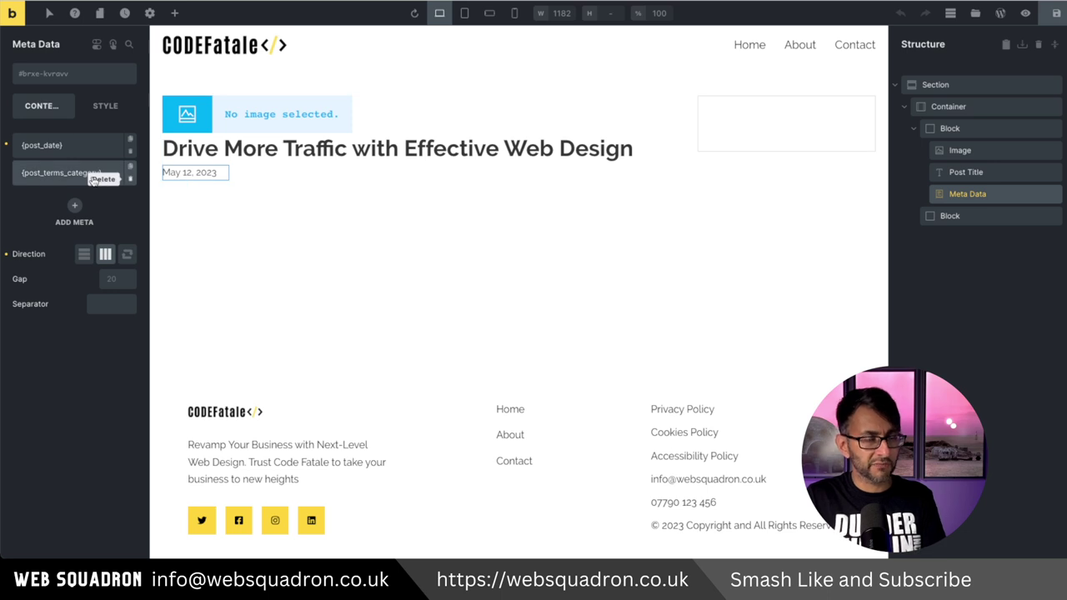
Populate the template preview with single post/page content, using the post "Drive More Traffic with Effective Web Design", and apply the preview.
left_click(150, 14)
left_click(92, 146)
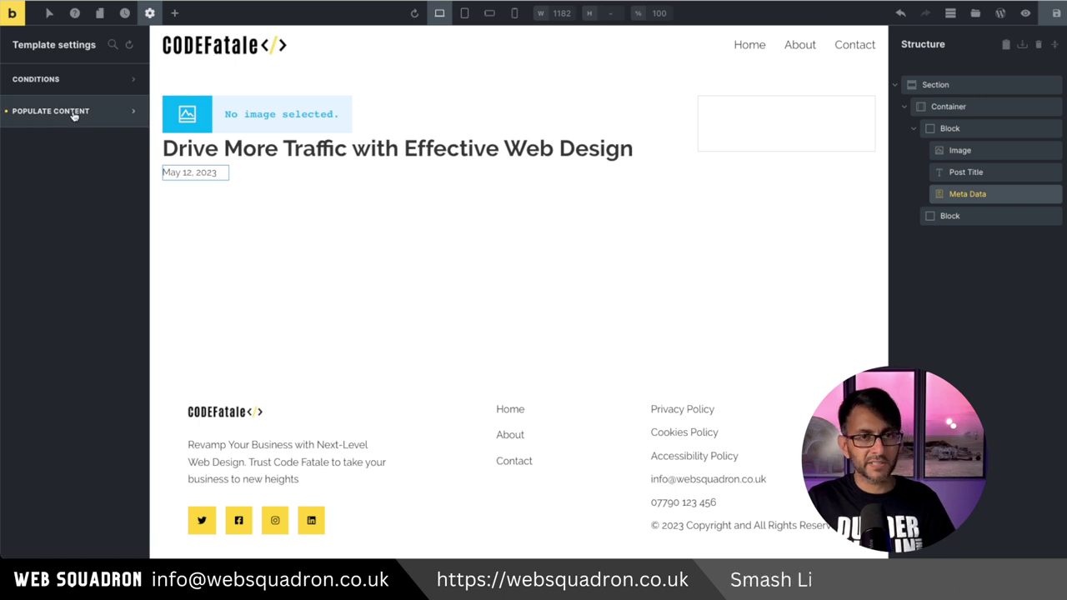
left_click(75, 116)
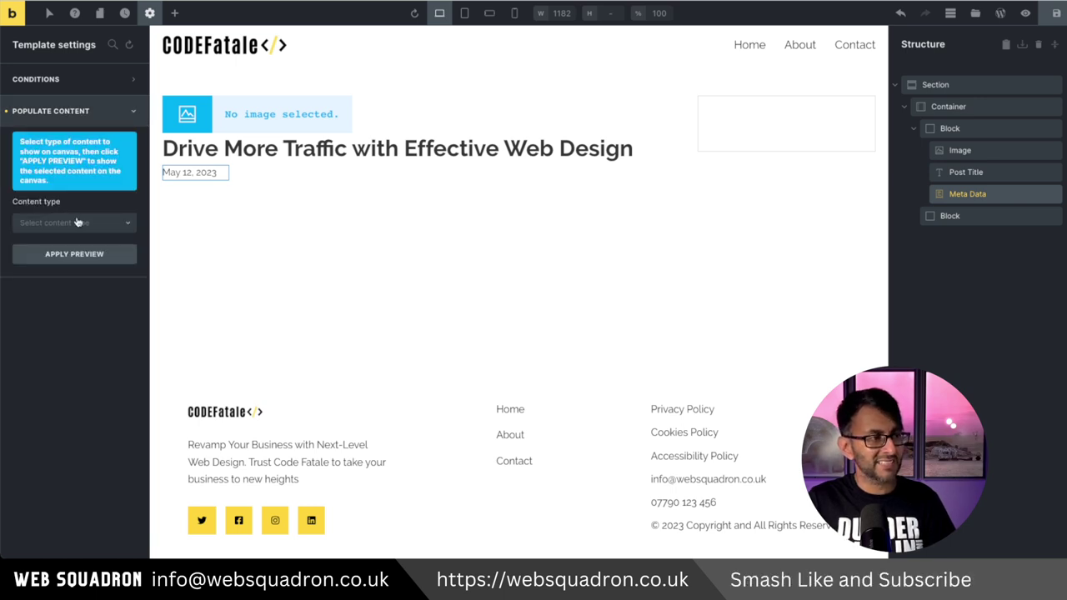
left_click(83, 225)
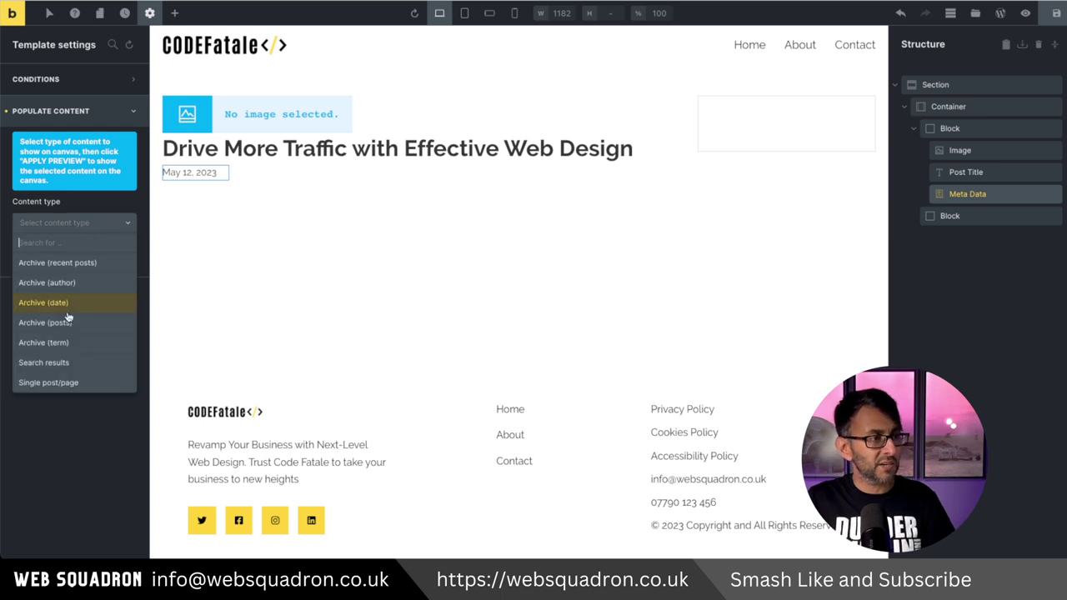
left_click(83, 384)
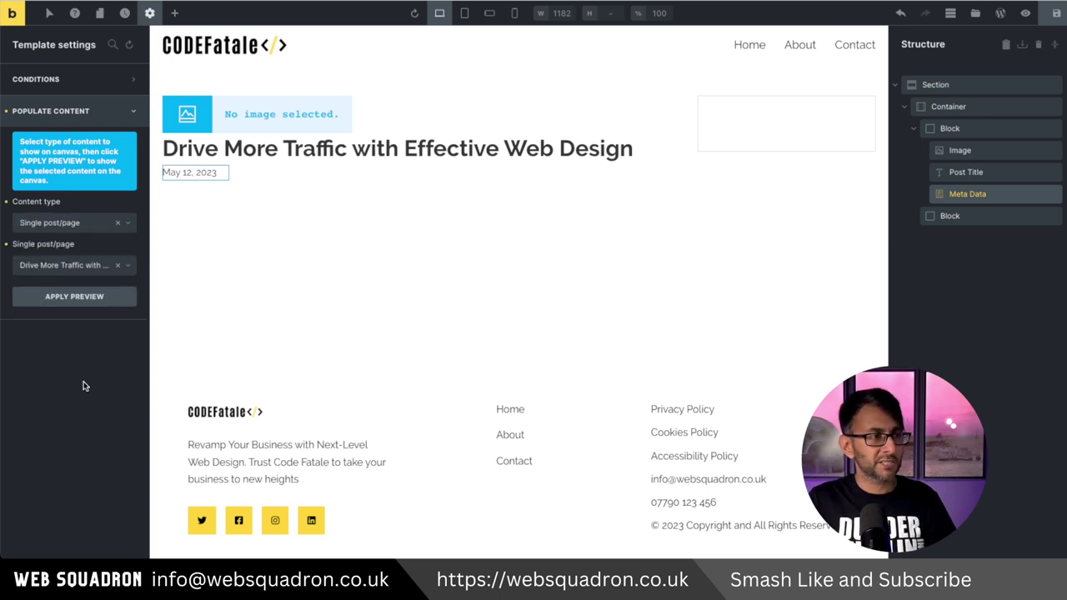
left_click(118, 266)
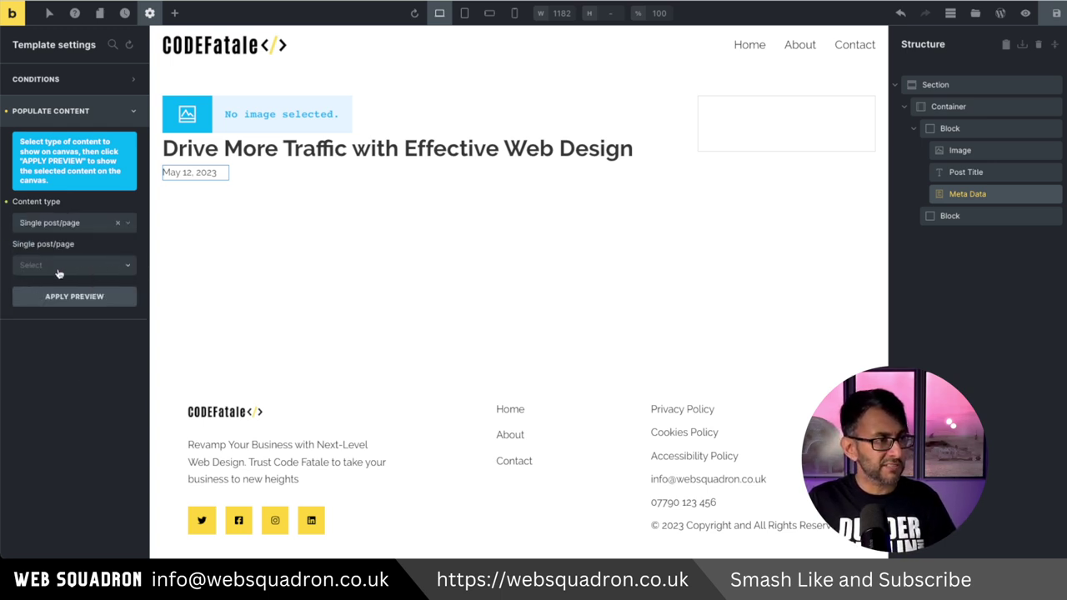
left_click(50, 272)
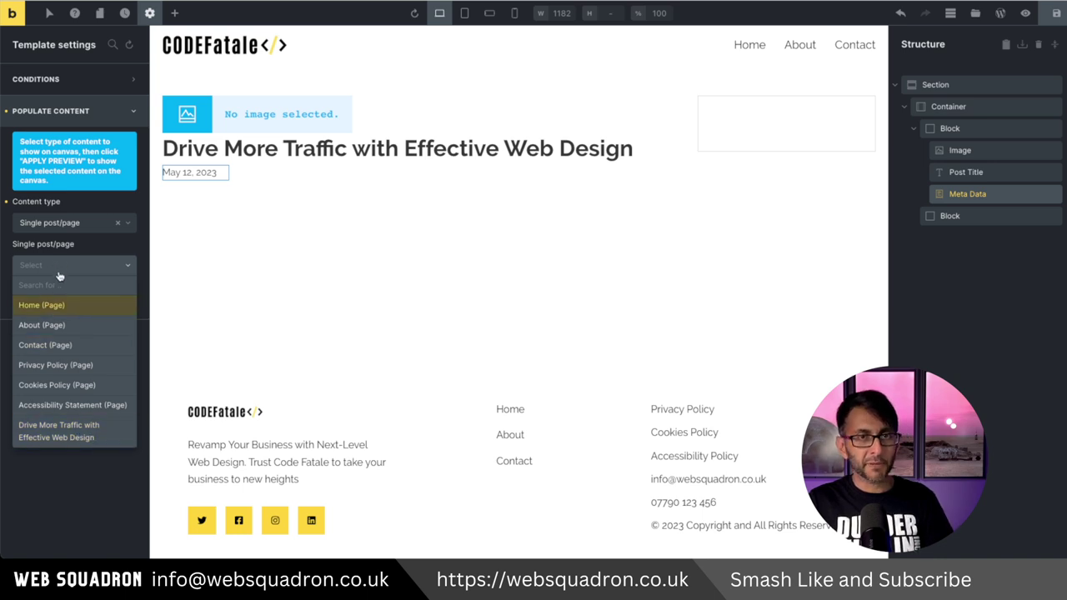
type("driv")
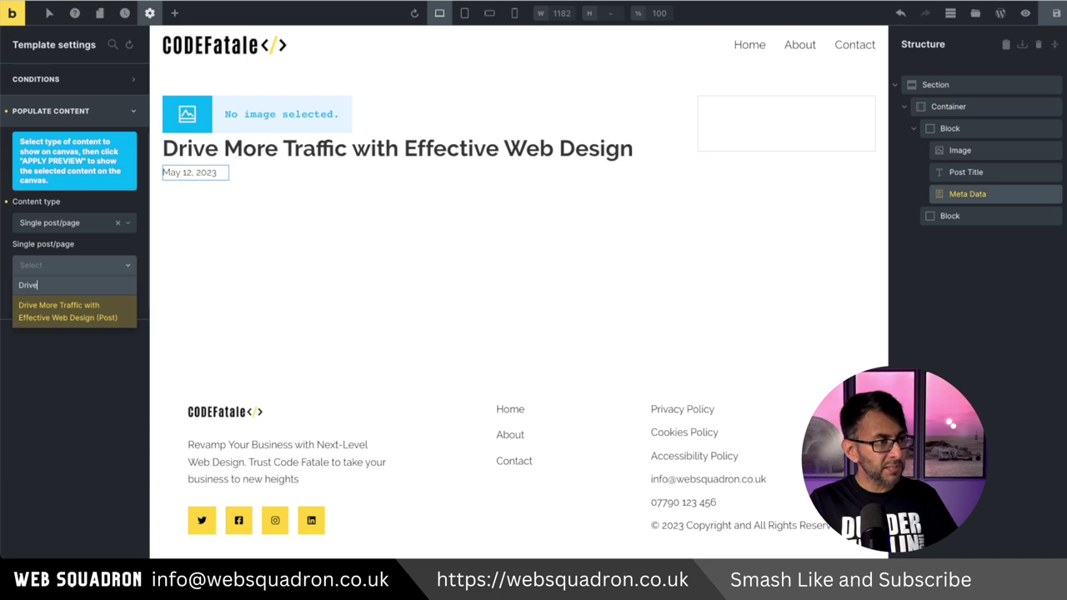
left_click(66, 310)
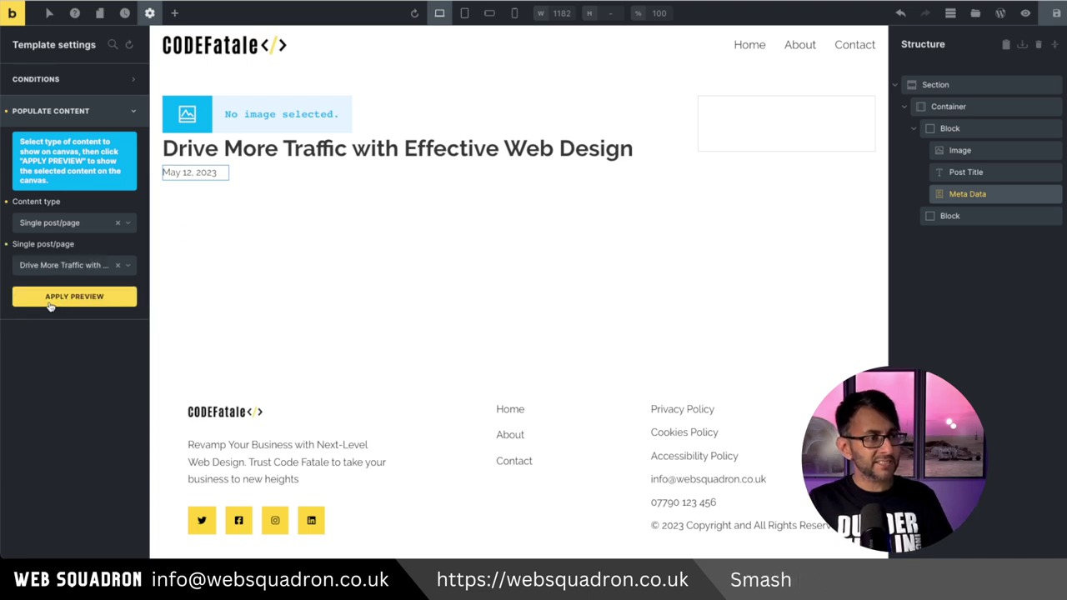
left_click(69, 299)
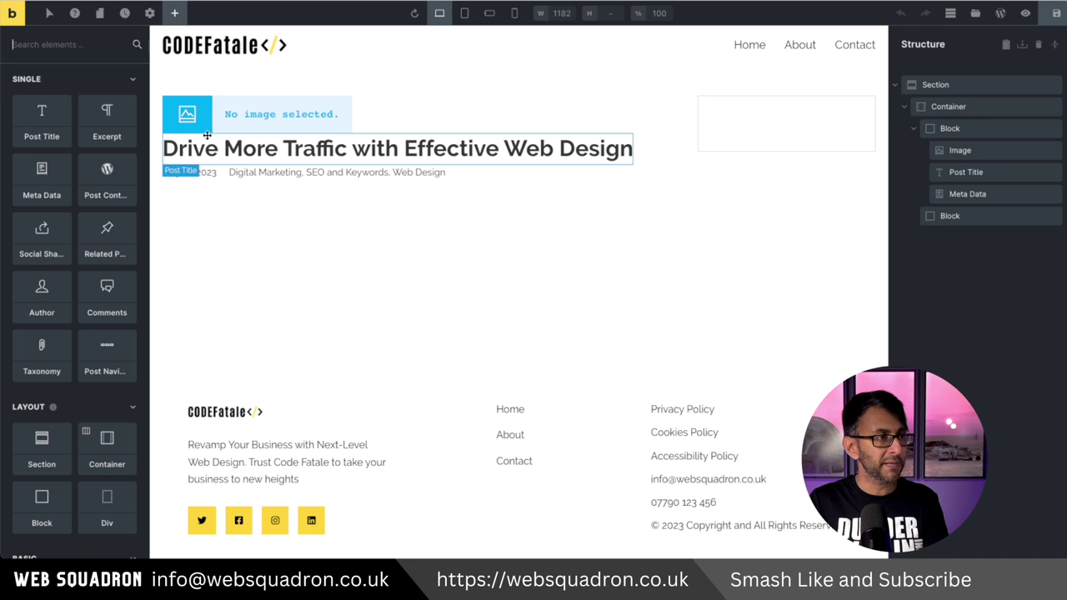
Place {post_terms_category} before {post_date} in the Meta Data element, separated by "|" with a gap of 10.
left_click(988, 194)
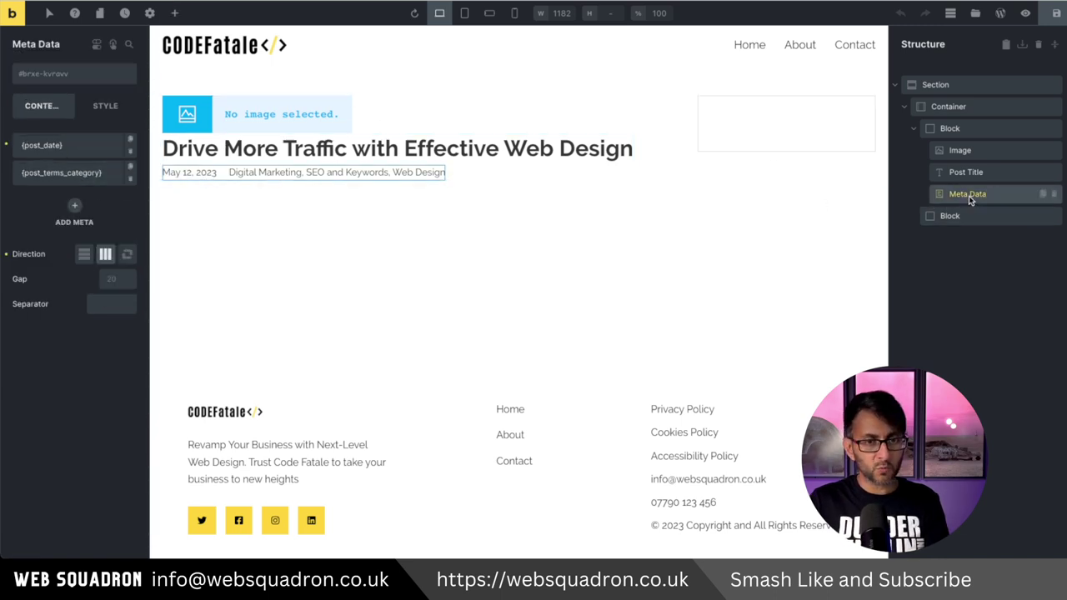
left_click_drag(37, 175, 31, 145)
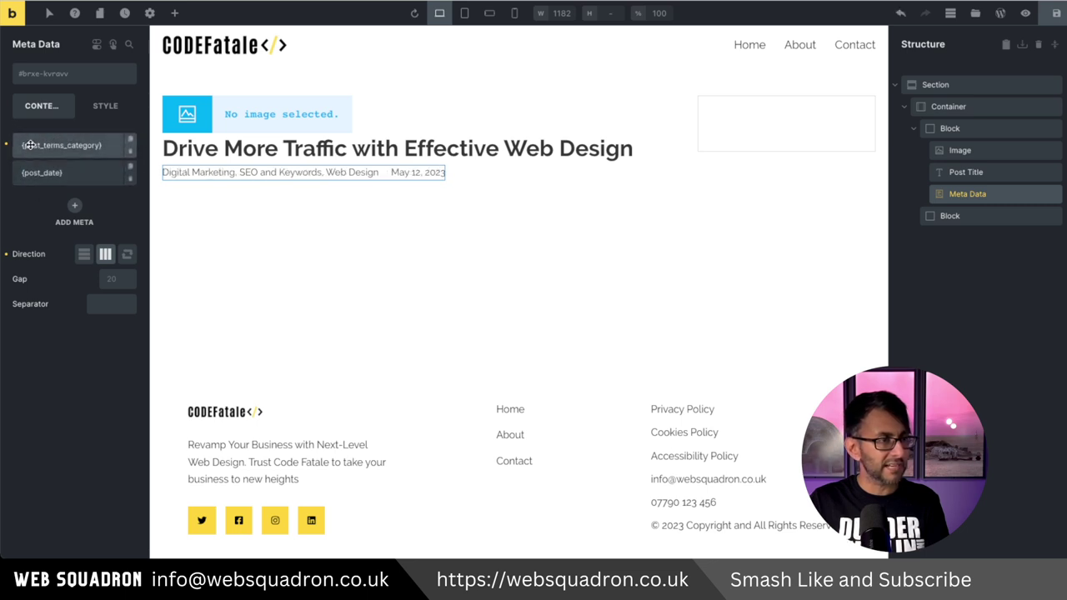
left_click(111, 302)
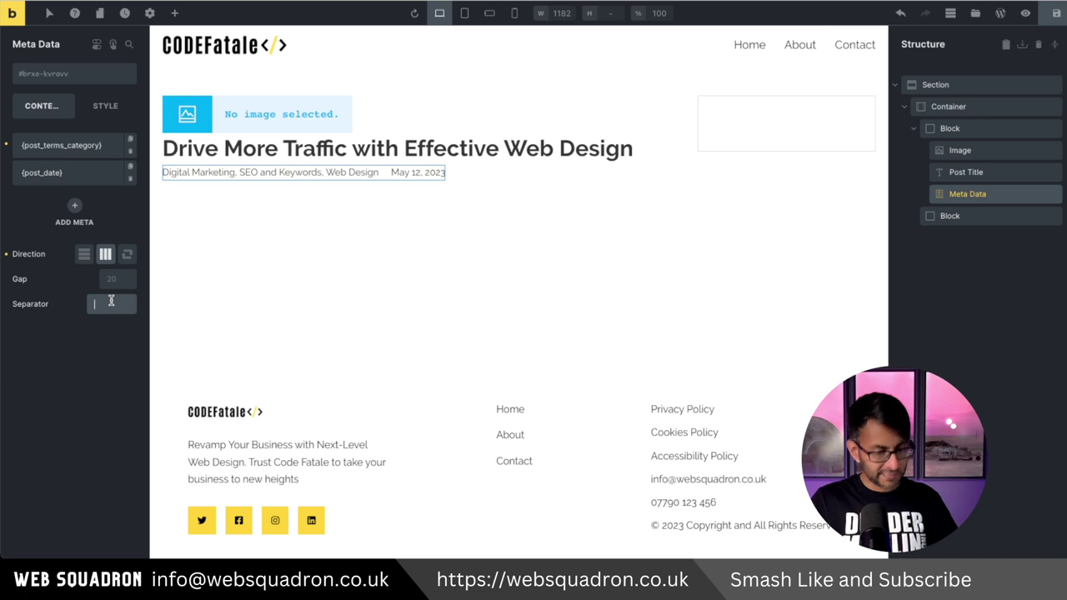
type("|")
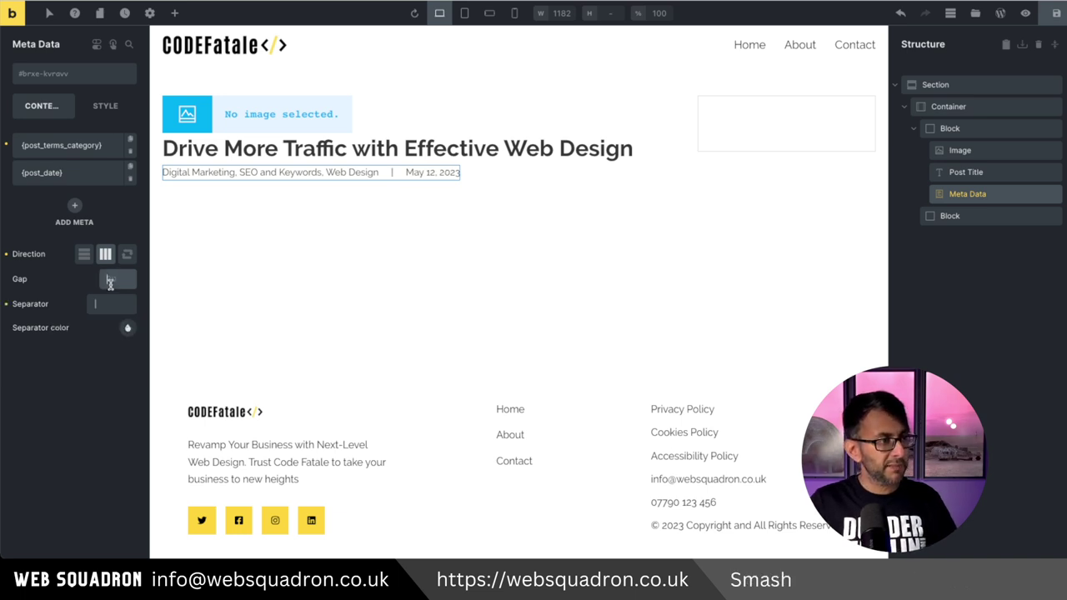
left_click(110, 281)
type("10")
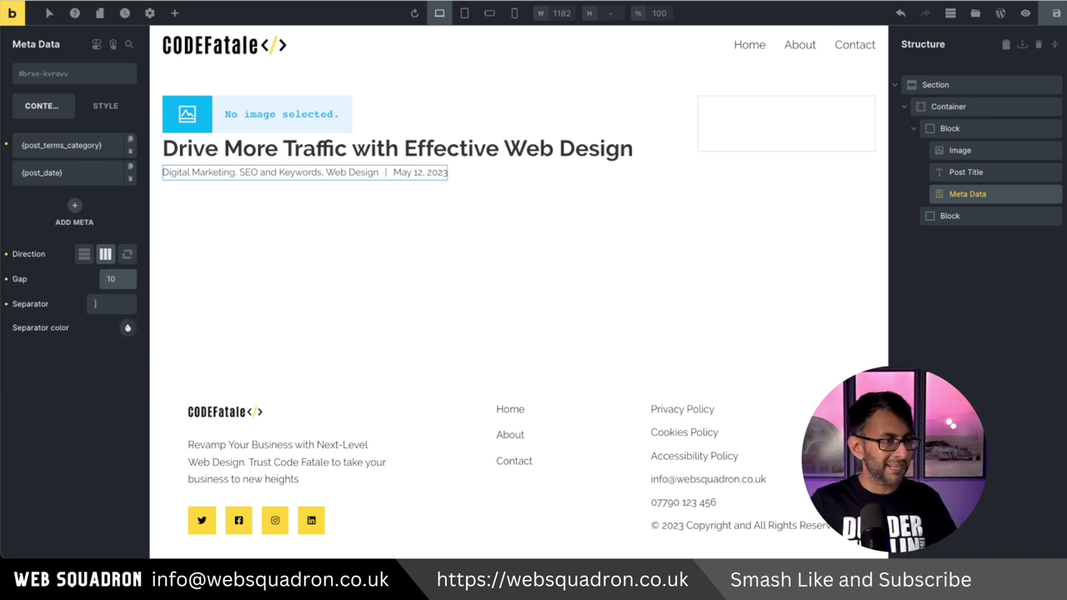
Set the Meta Data element's font size to 1.4rem and duplicate the element.
left_click(105, 106)
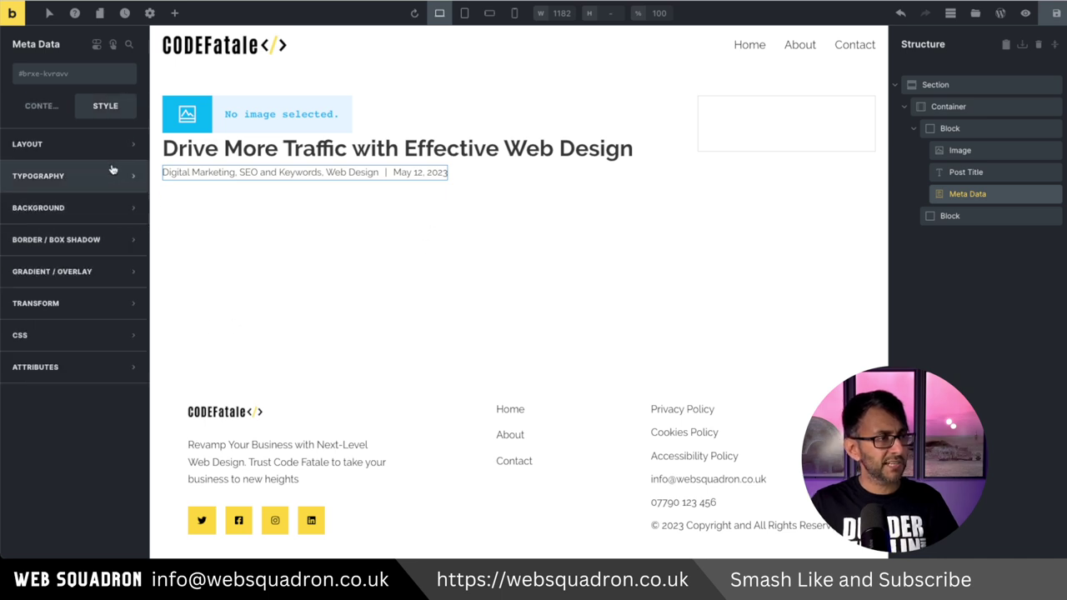
left_click(117, 175)
left_click(115, 230)
type("1")
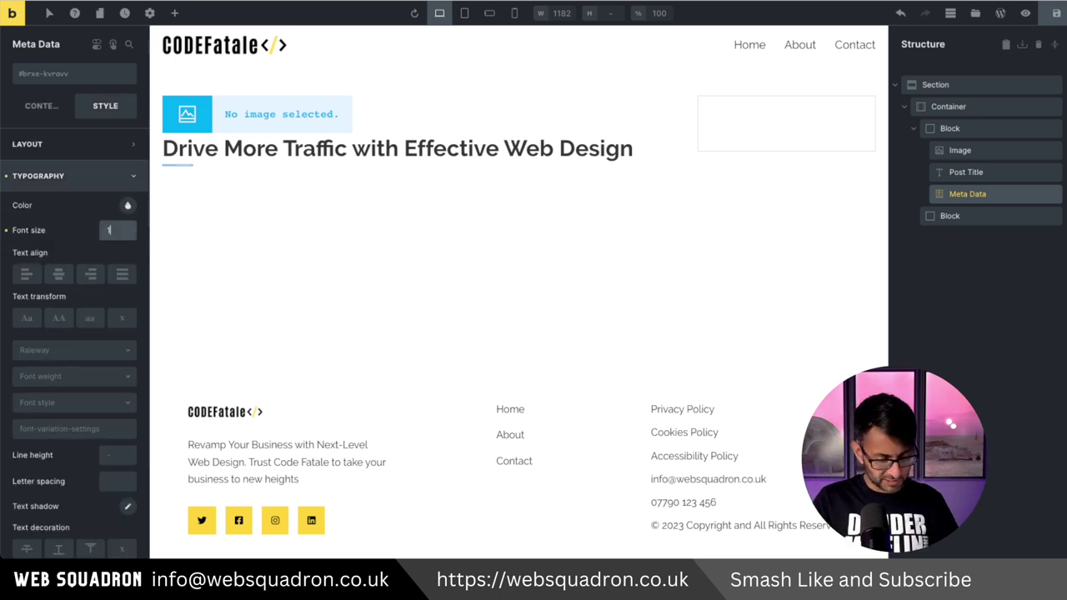
type(".4rem")
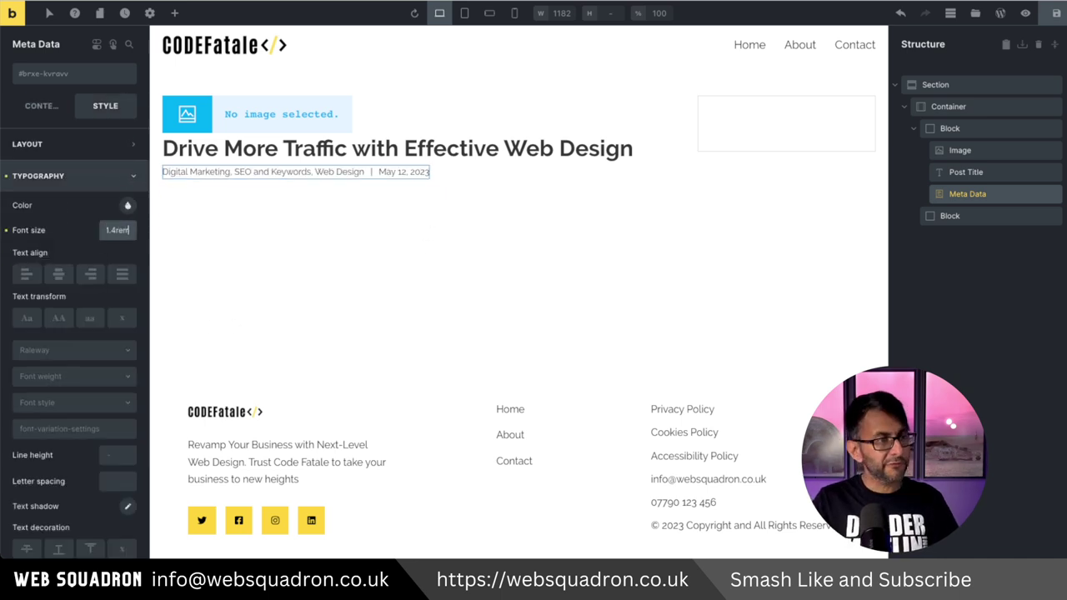
left_click(1042, 195)
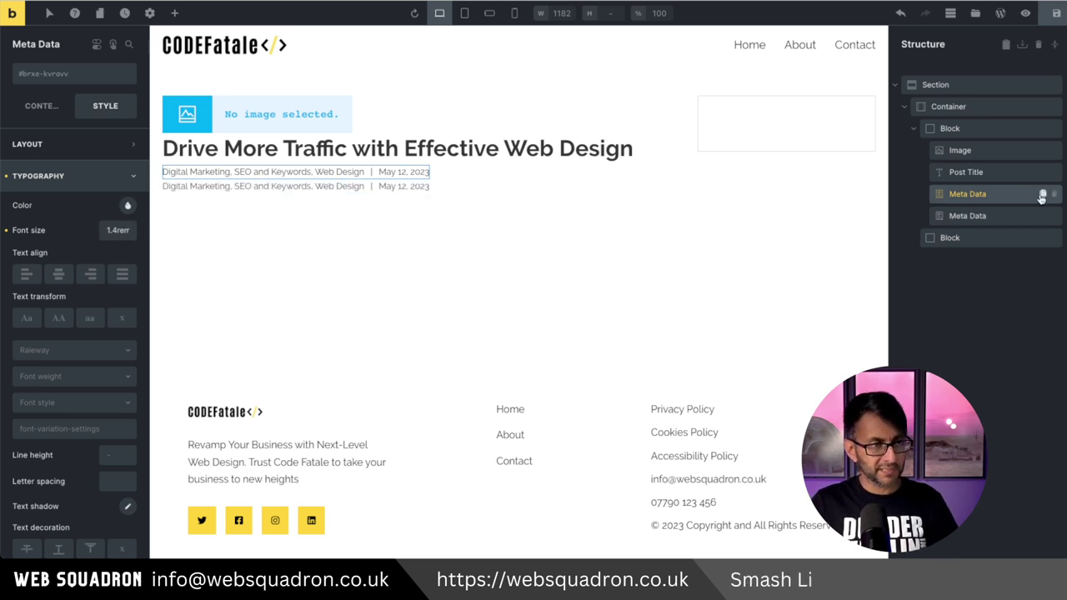
Set the row gap of the first block, which holds the image, title and meta data, to 10px.
left_click(959, 129)
left_click(43, 106)
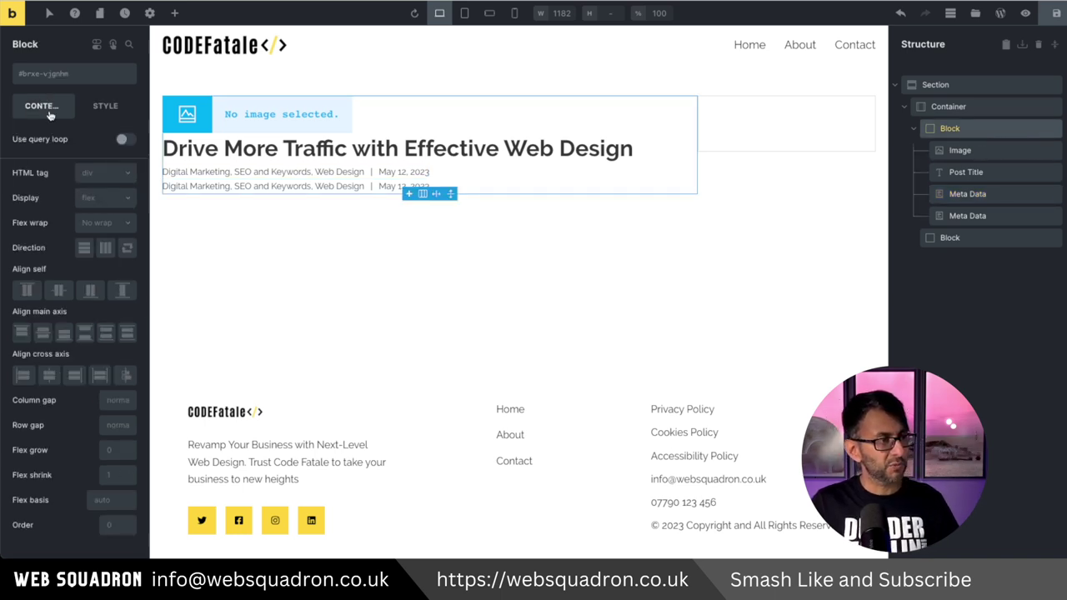
left_click(118, 425)
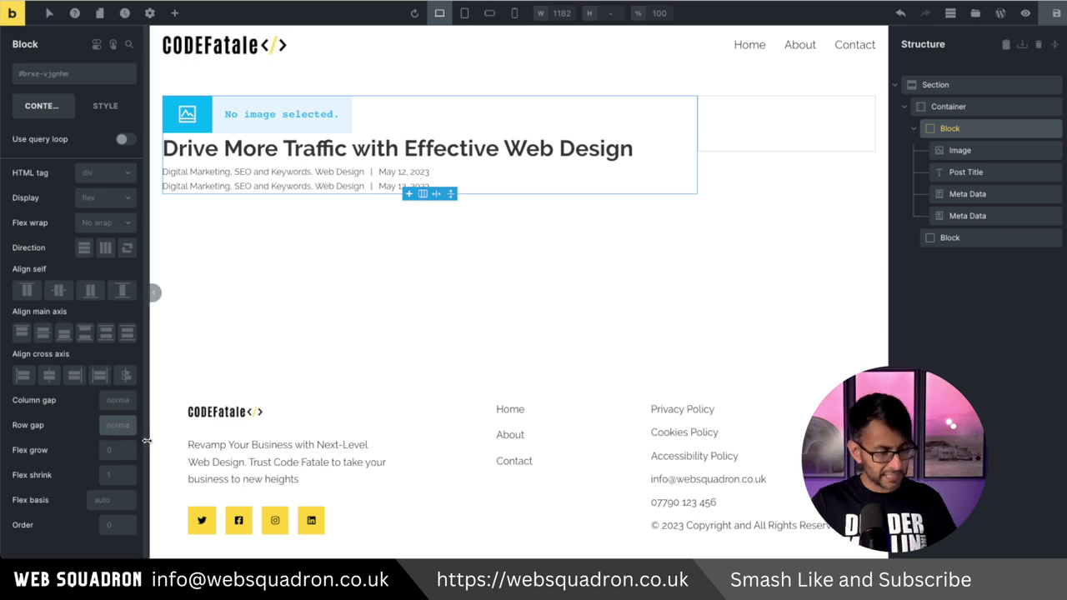
type("10px")
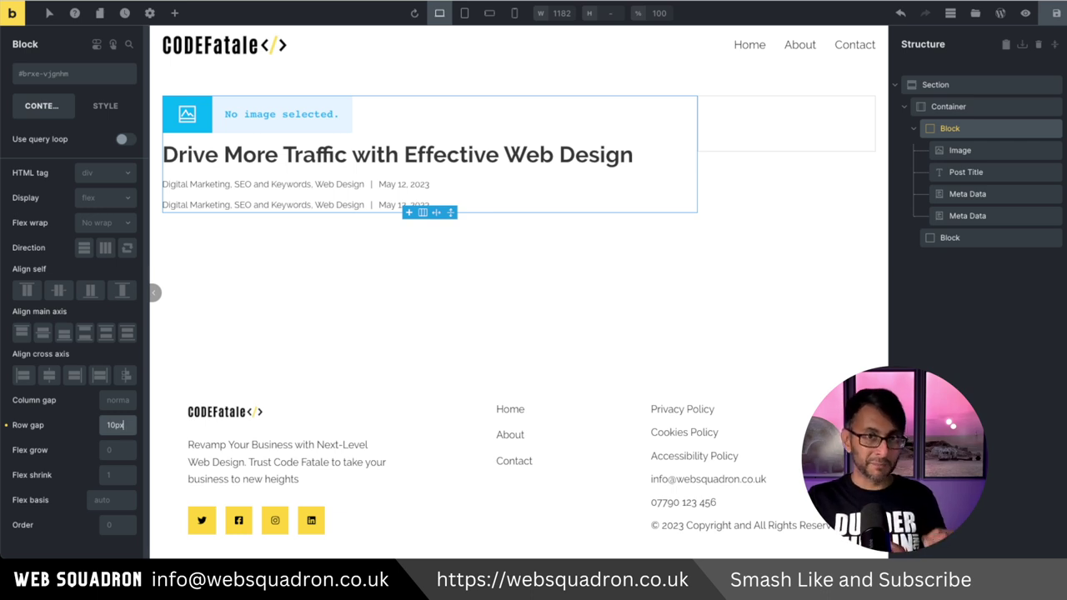
Replace the {post_terms_category} entry of the duplicated Meta Data element with "Level: {cf_level}".
left_click(251, 205)
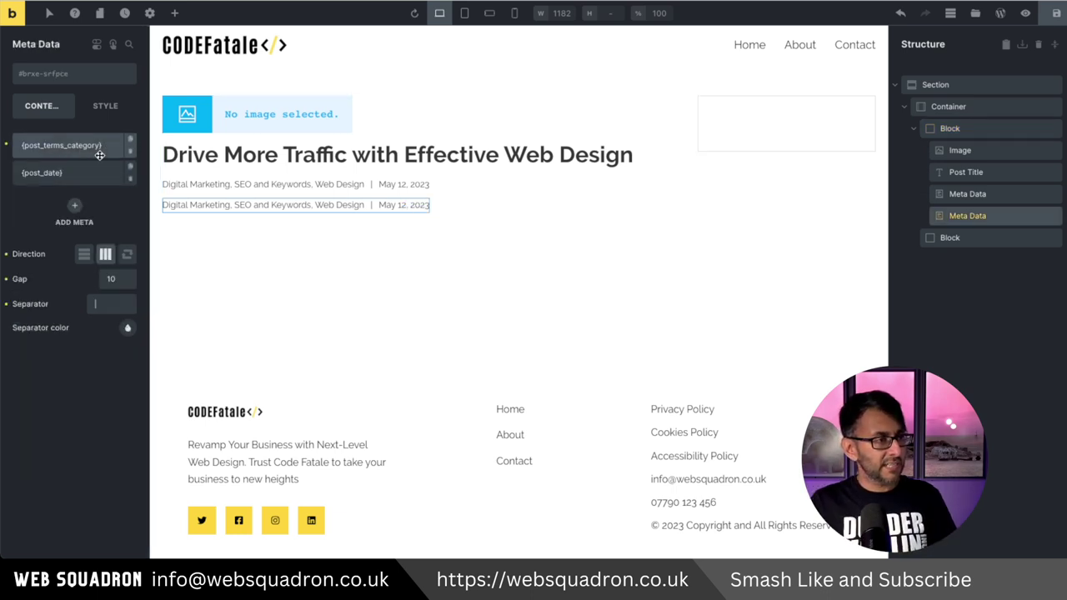
left_click(82, 150)
triple_click(52, 193)
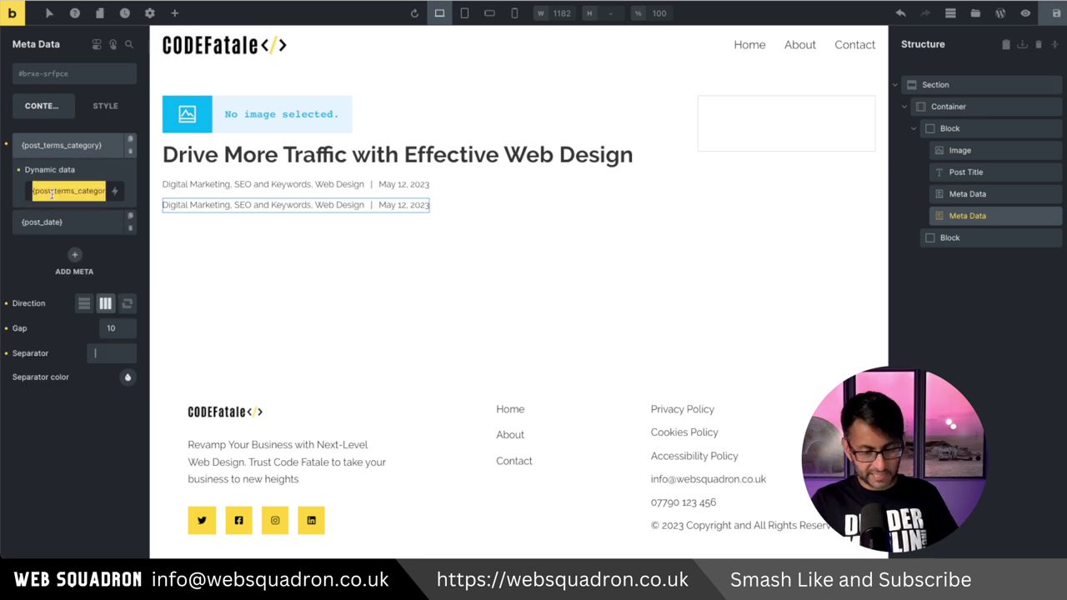
key("BackSpace")
left_click(114, 193)
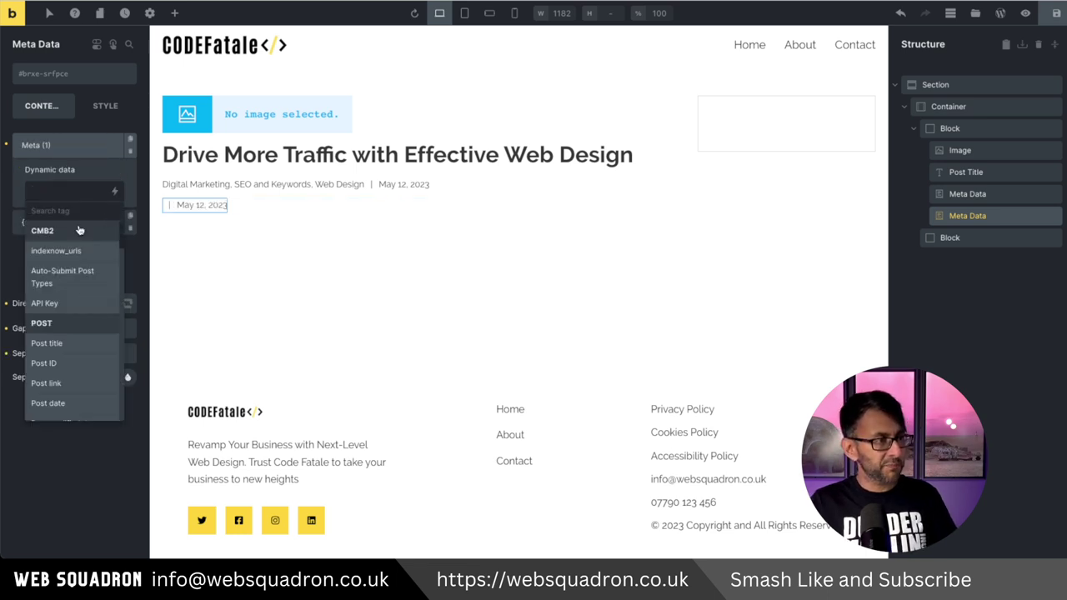
scroll(100, 292, "down", 10)
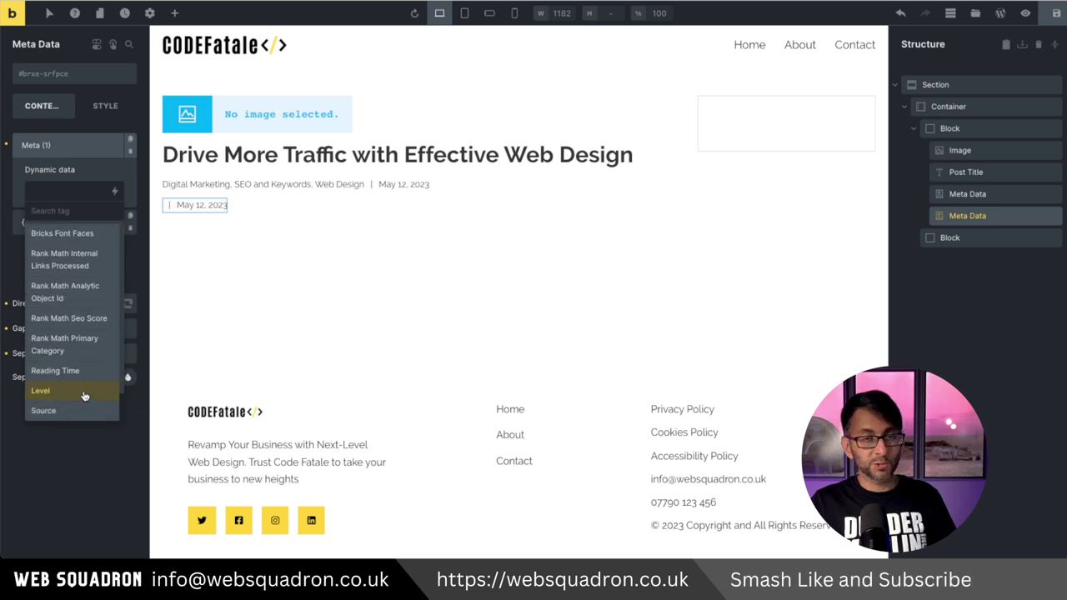
left_click(84, 395)
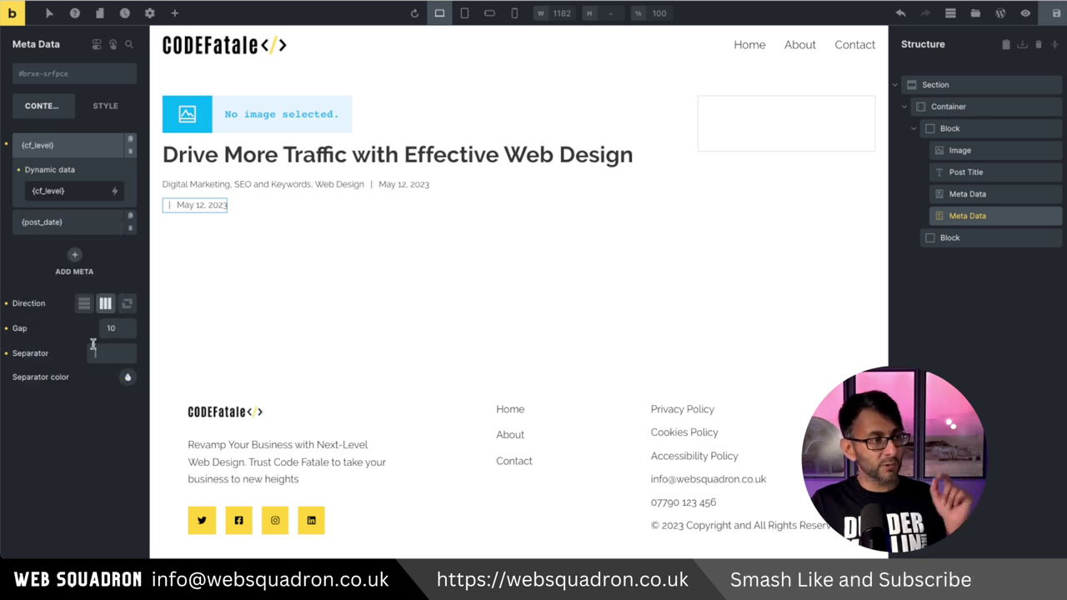
left_click(32, 191)
type("Level:")
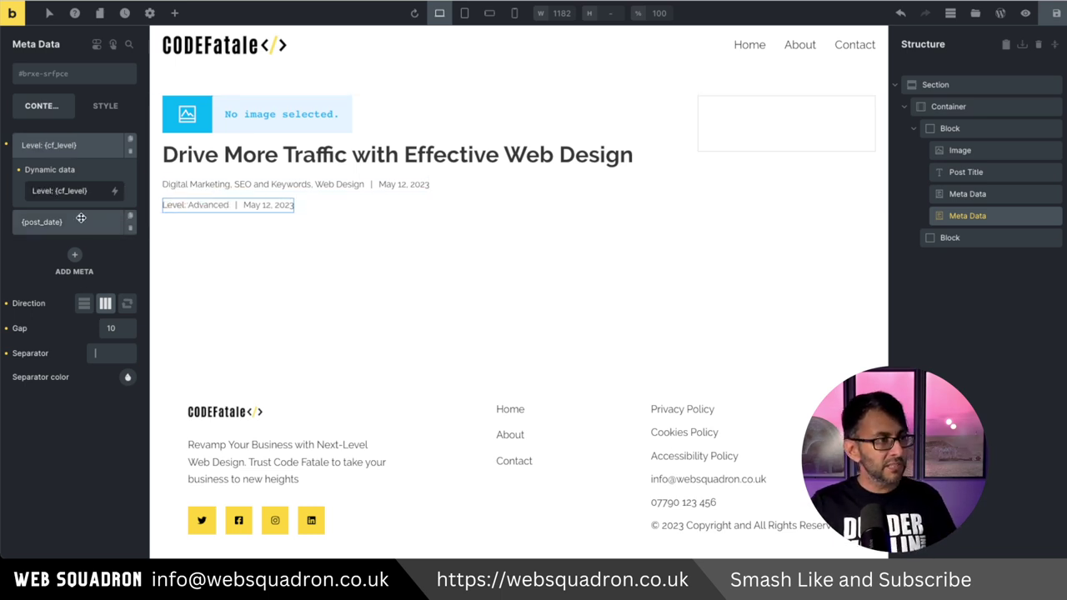
Replace the {post_date} entry of the duplicated Meta Data element with "Reading Time: {cf_reading_time} mins".
left_click(80, 219)
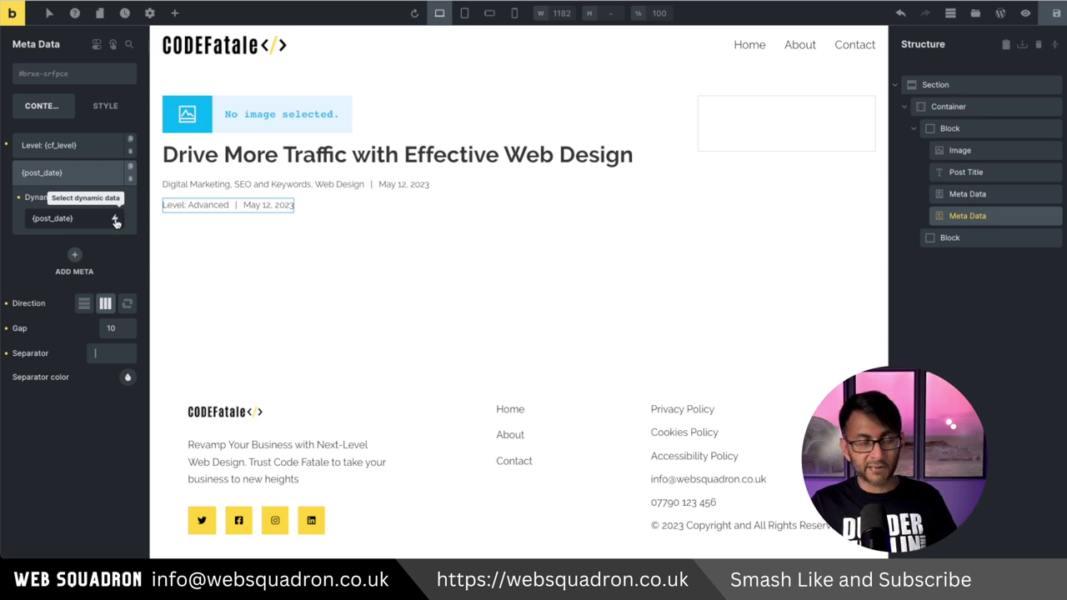
left_click(115, 219)
scroll(74, 417, "down", 10)
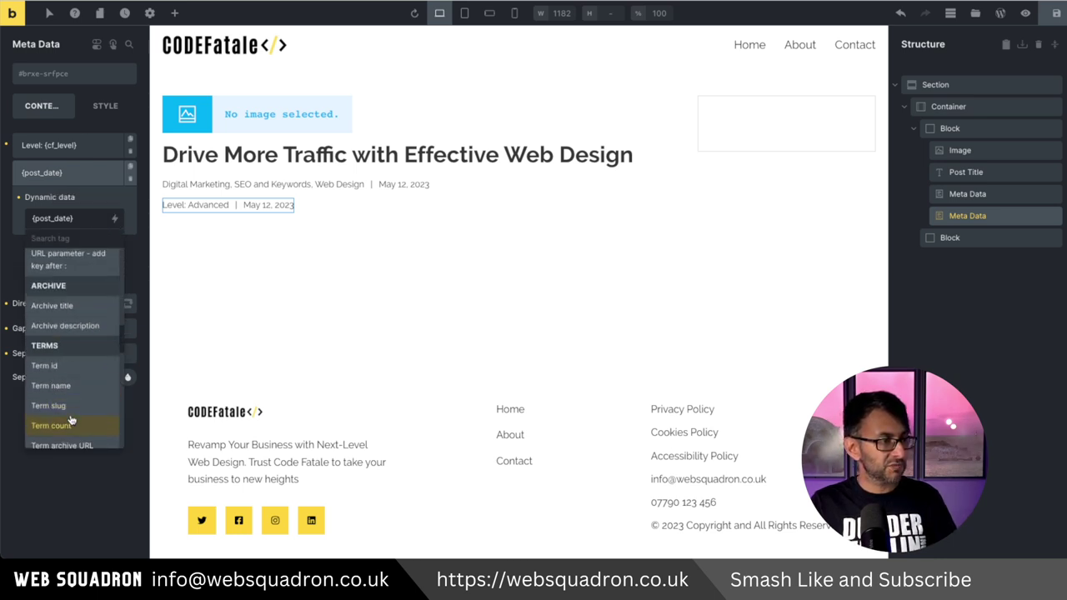
scroll(74, 423, "down", 5)
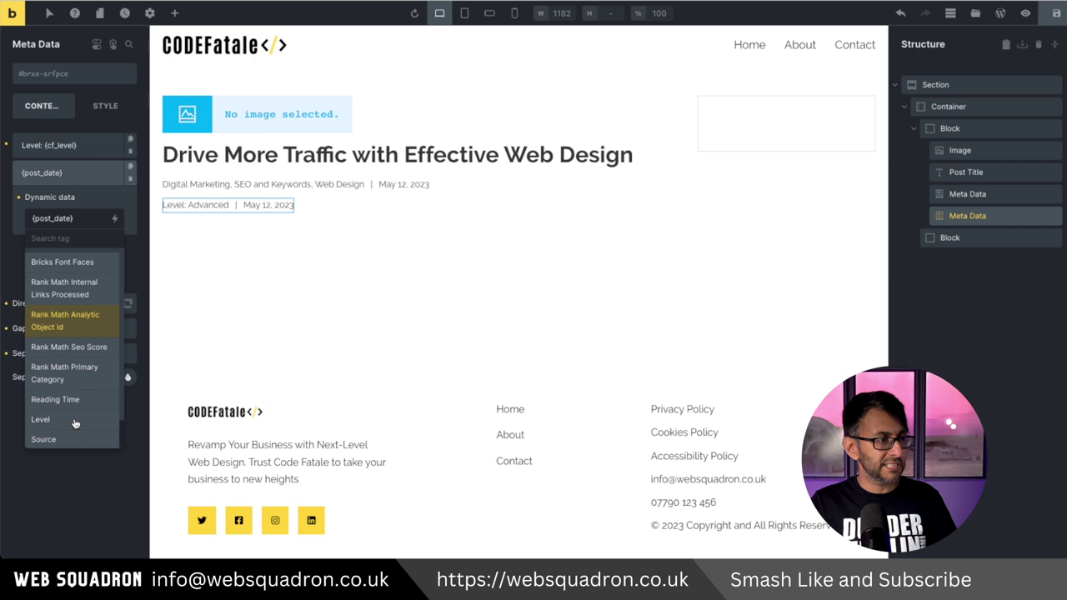
left_click(74, 401)
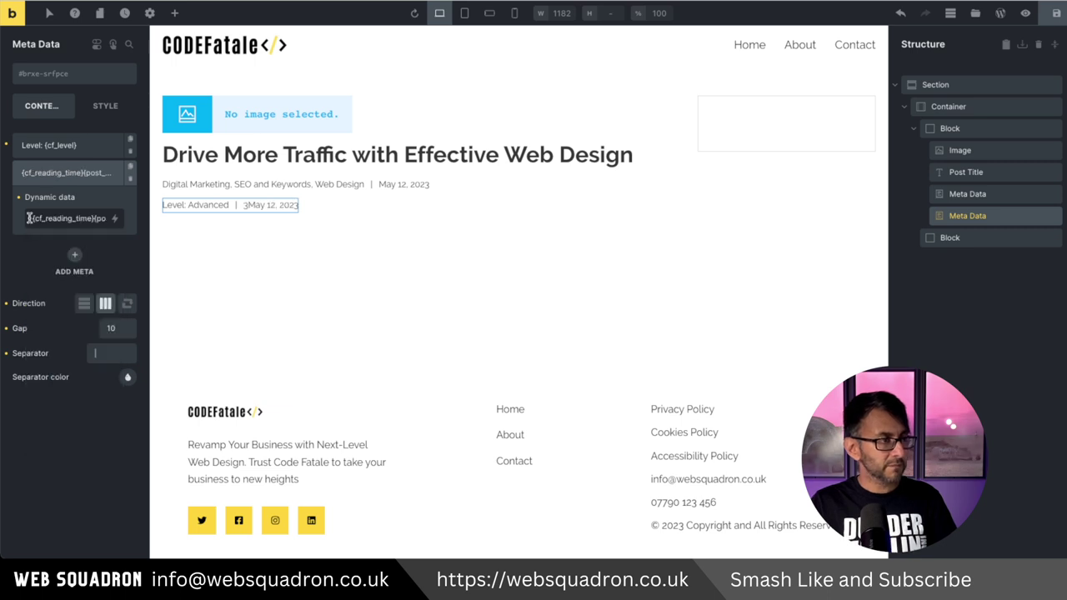
type("Reading Time{cf_rea")
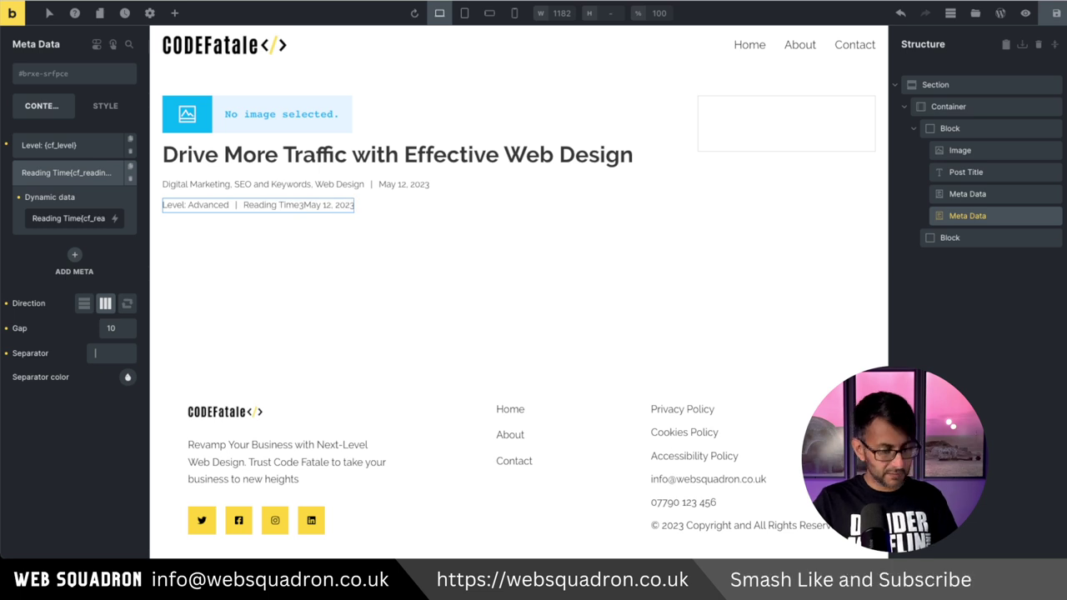
type(":")
key("End")
key("BackSpace")
key("BackSpace")
key("BackSpace")
key("BackSpace")
key("BackSpace")
key("BackSpace")
key("BackSpace")
key("BackSpace")
key("BackSpace")
key("BackSpace")
key("BackSpace")
type("mins")
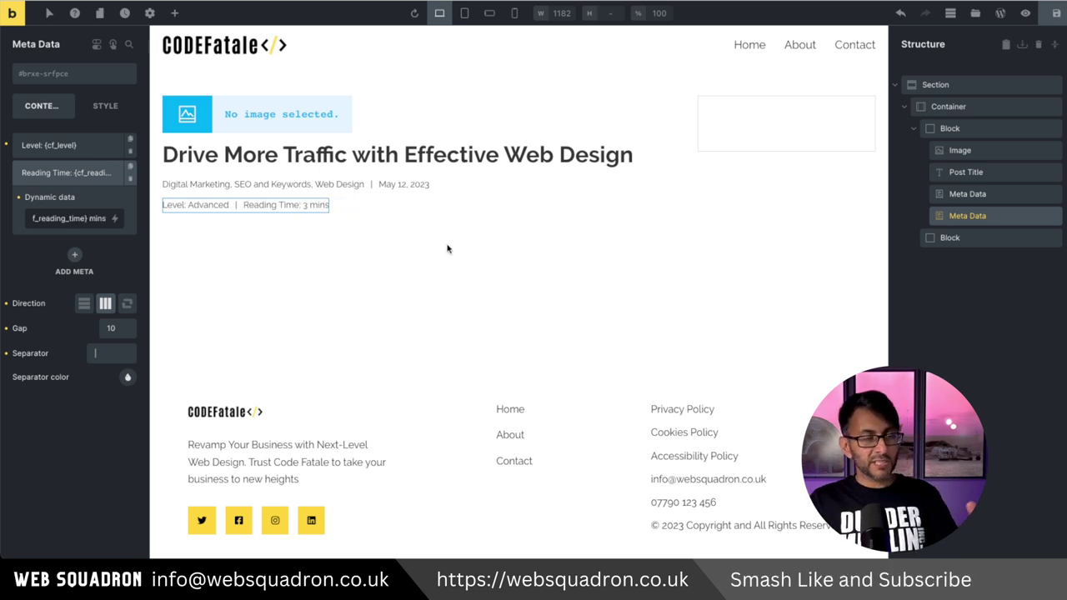
Set the Image element's dynamic data source to the post's Featured image.
left_click(959, 150)
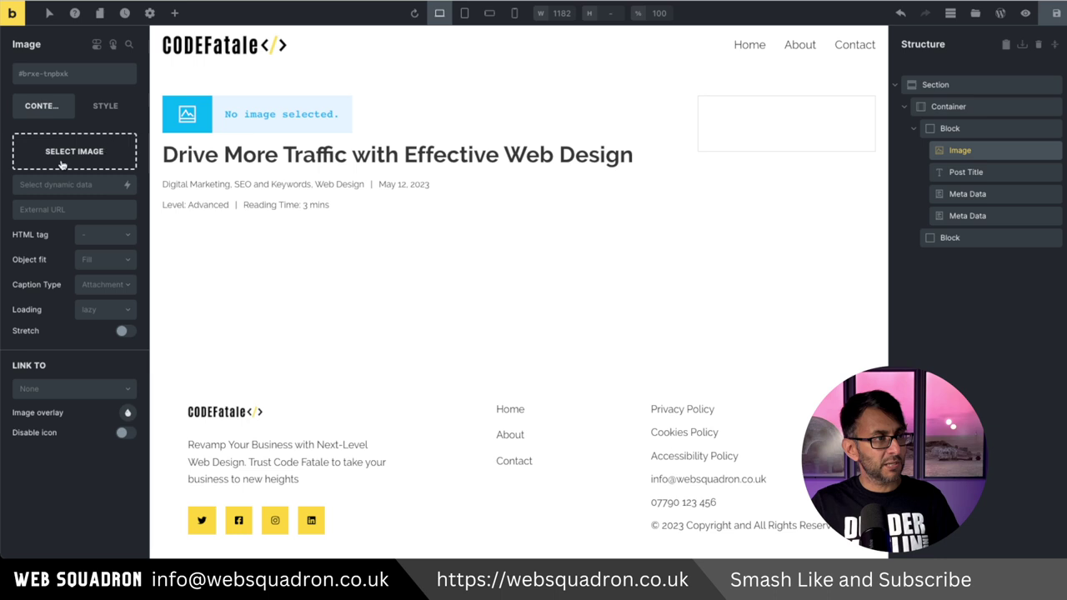
left_click(128, 188)
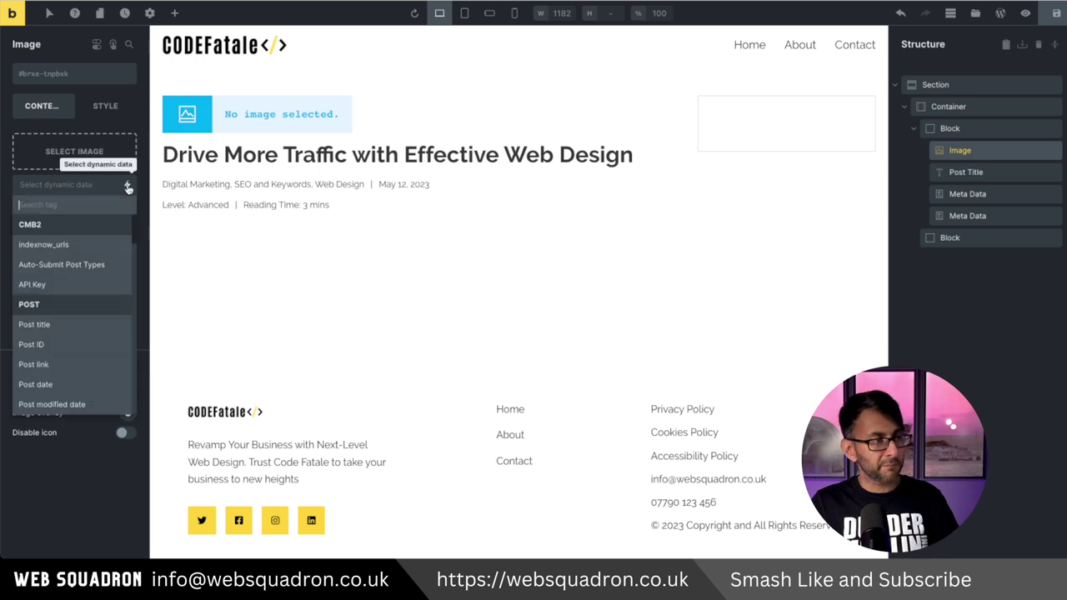
type("feat")
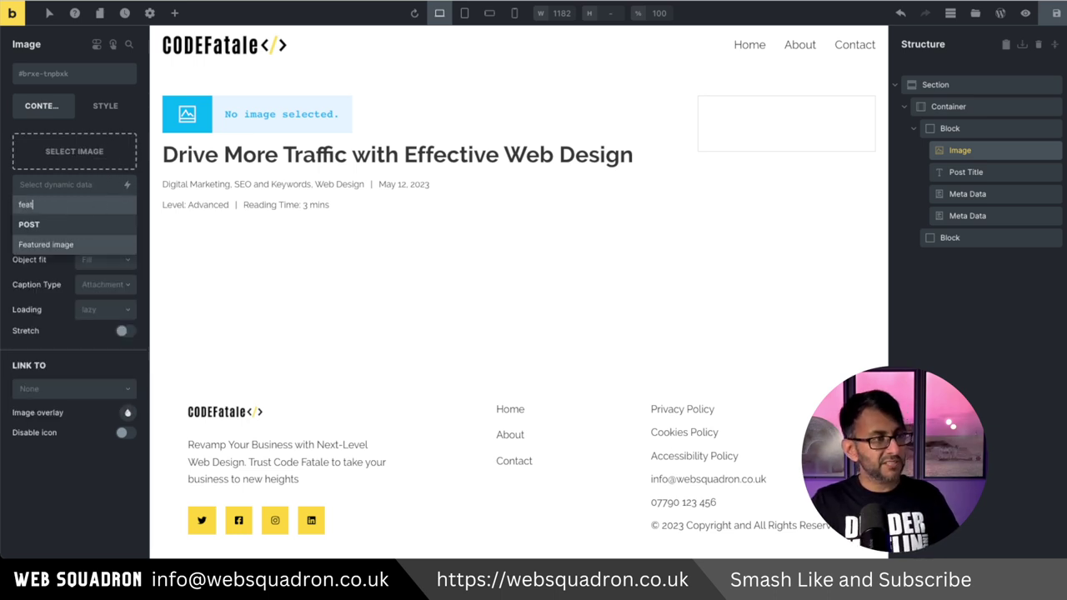
left_click(84, 244)
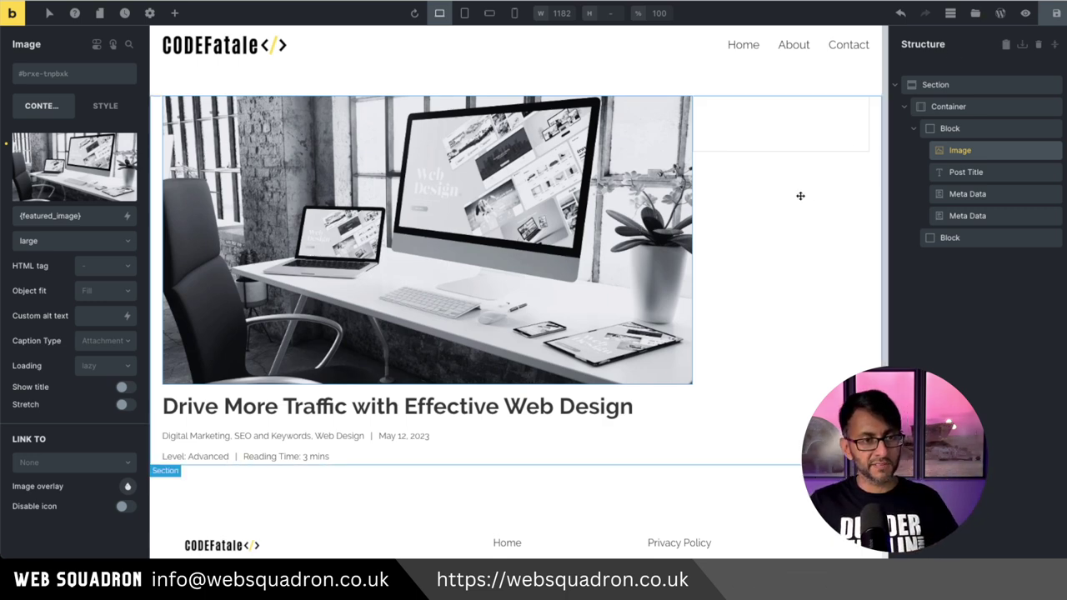
Set the right padding of the first block, which holds the image, title and meta data, to 5rem.
left_click(990, 130)
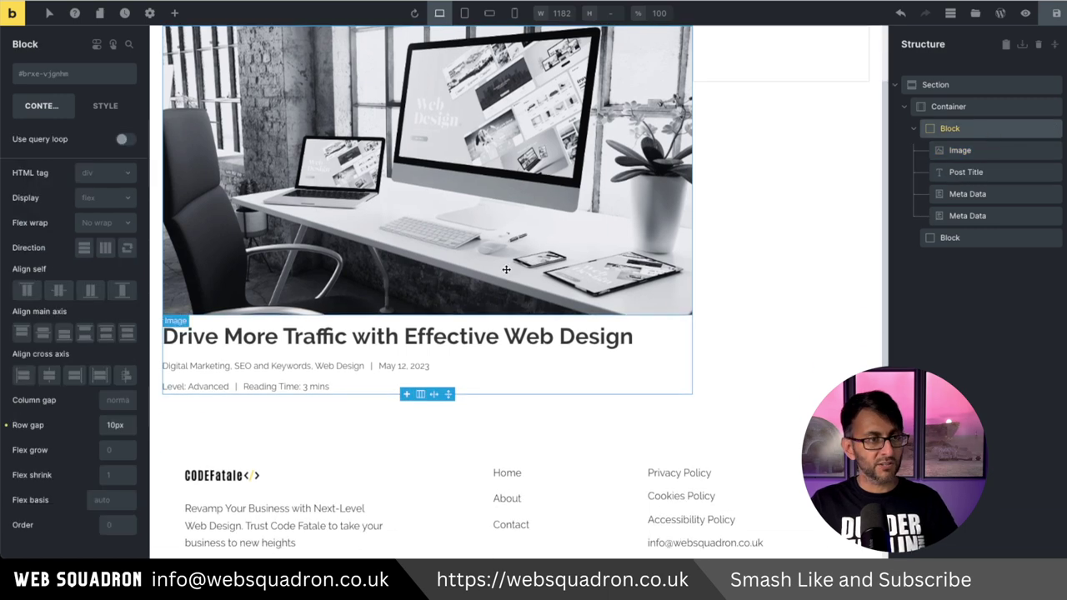
scroll(540, 264, "up", 2)
left_click(105, 105)
left_click(118, 317)
type("5rem")
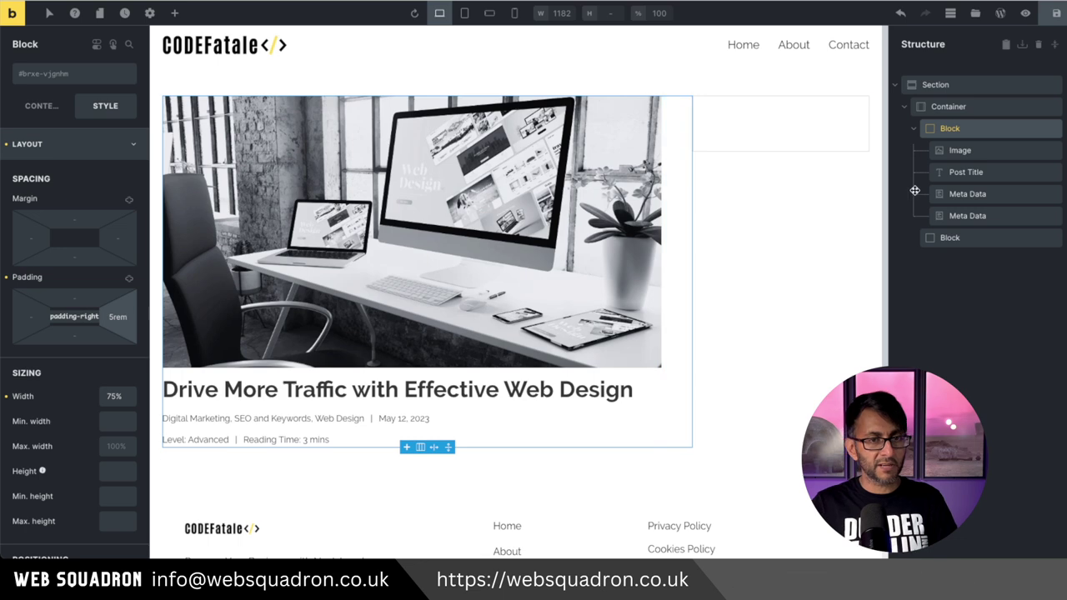
Apply the .heading-hero class to the Post Title element.
left_click(1001, 172)
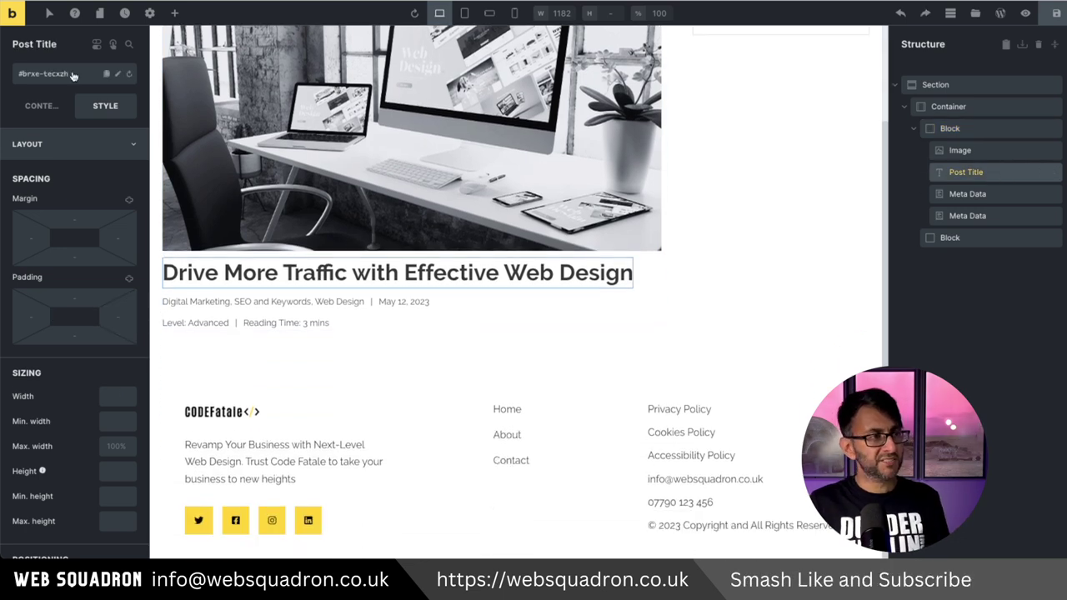
left_click(72, 76)
left_click(72, 148)
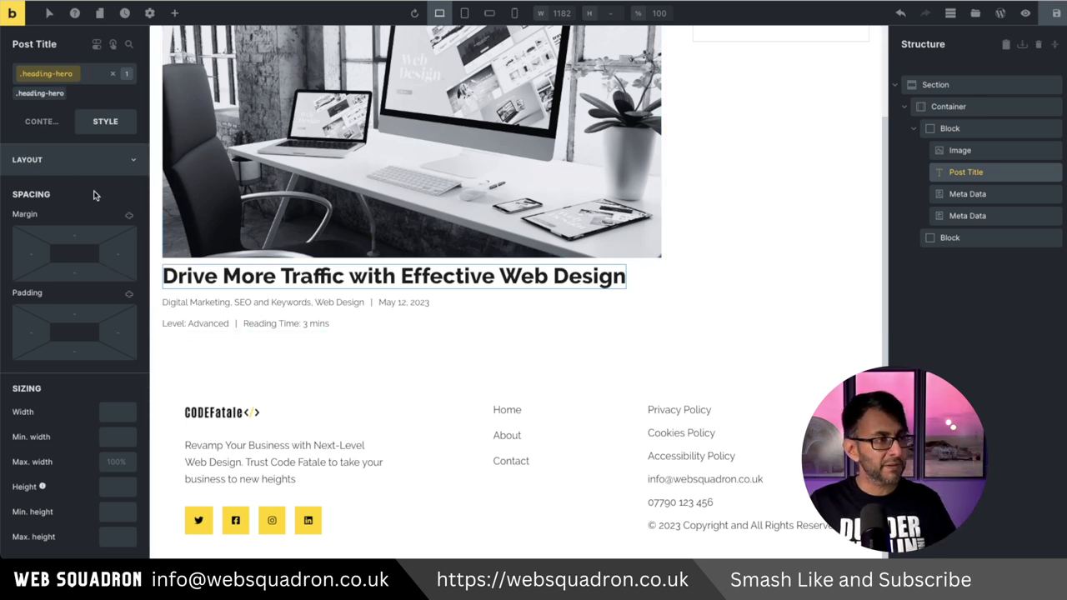
Set the Post Title's font weight to 600 at element level, without changing the .heading-hero class.
left_click(115, 77)
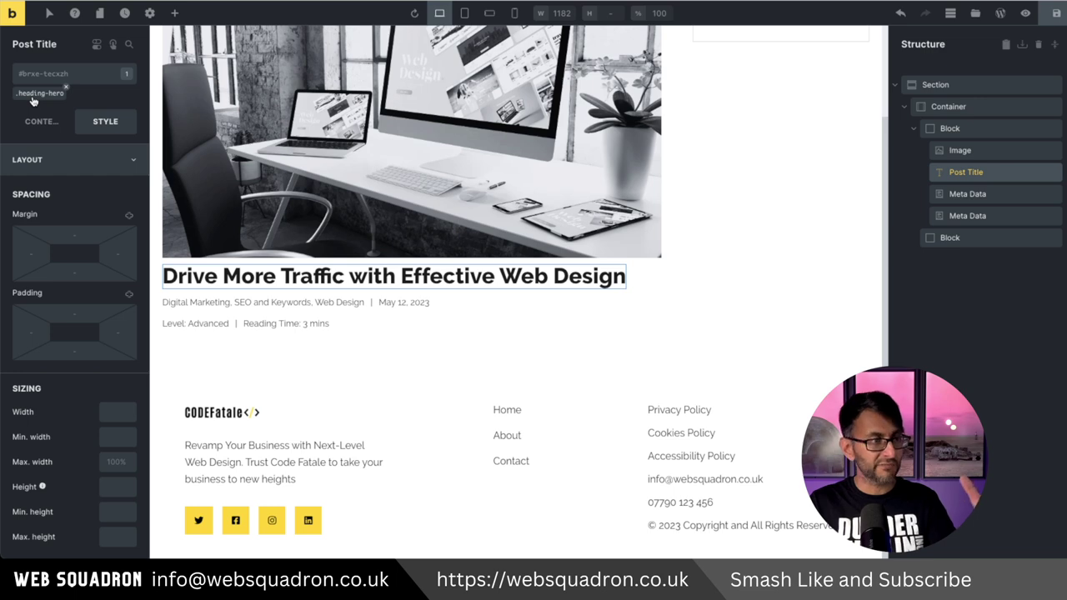
left_click(128, 161)
left_click(121, 192)
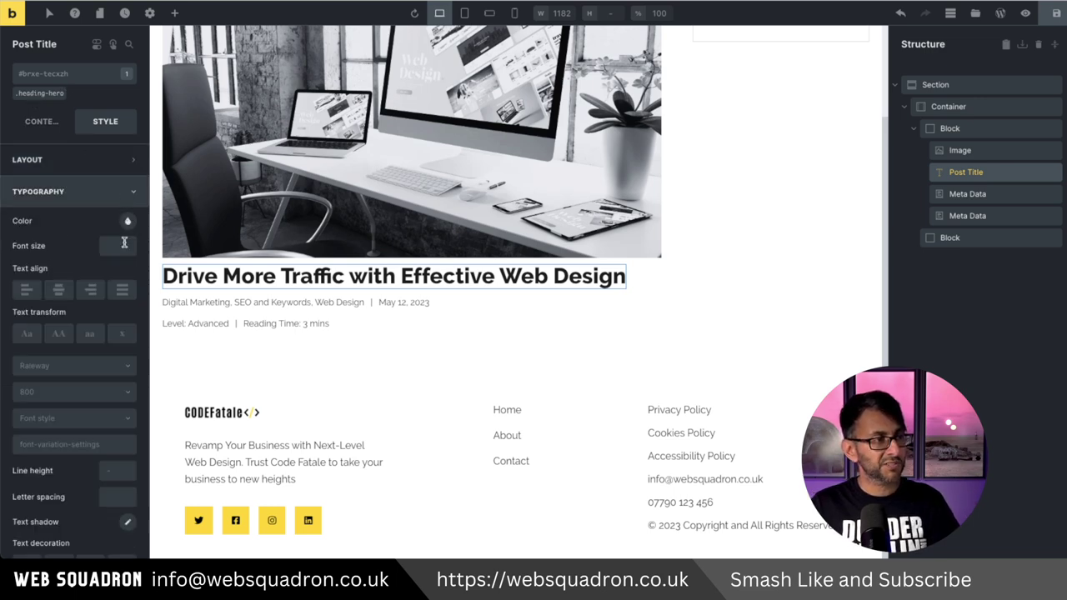
left_click(63, 393)
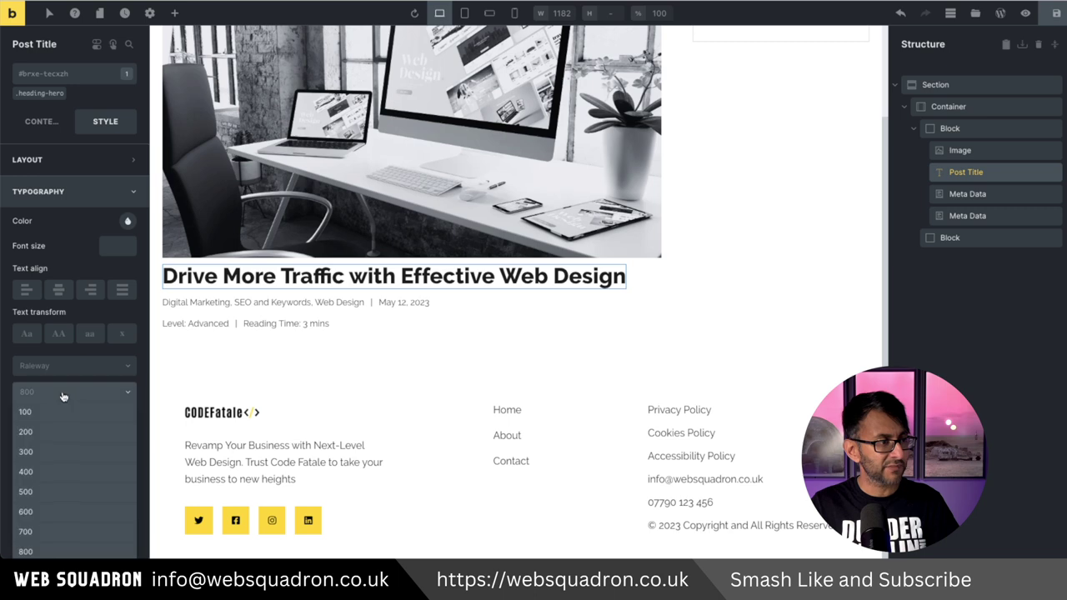
left_click(42, 531)
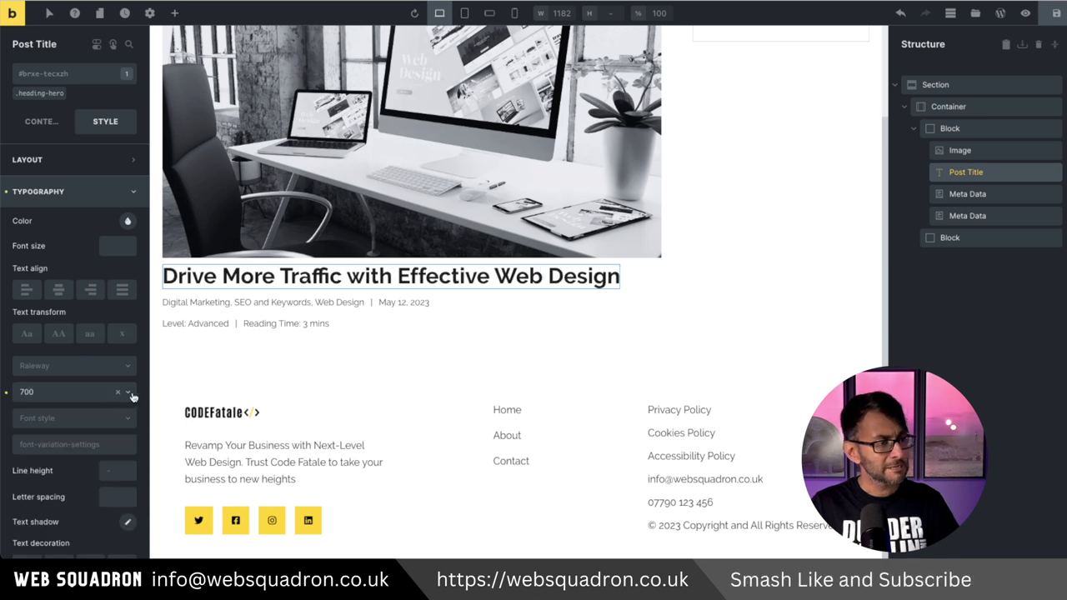
left_click(130, 395)
left_click(51, 513)
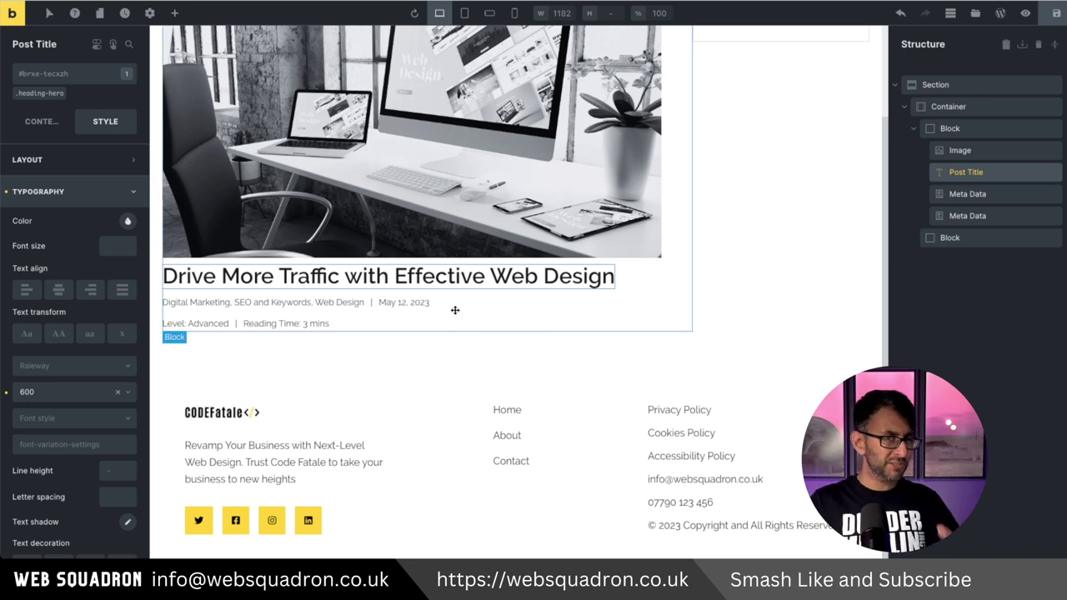
Add a Post Content element below the second Meta Data element and review the post body down to the footer.
left_click(976, 215)
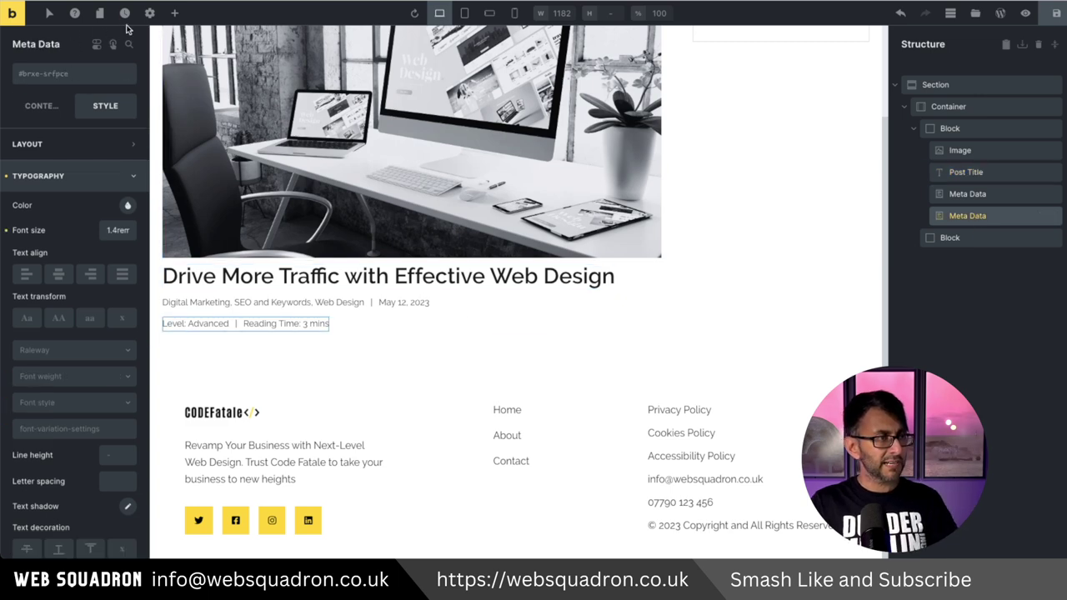
left_click(175, 14)
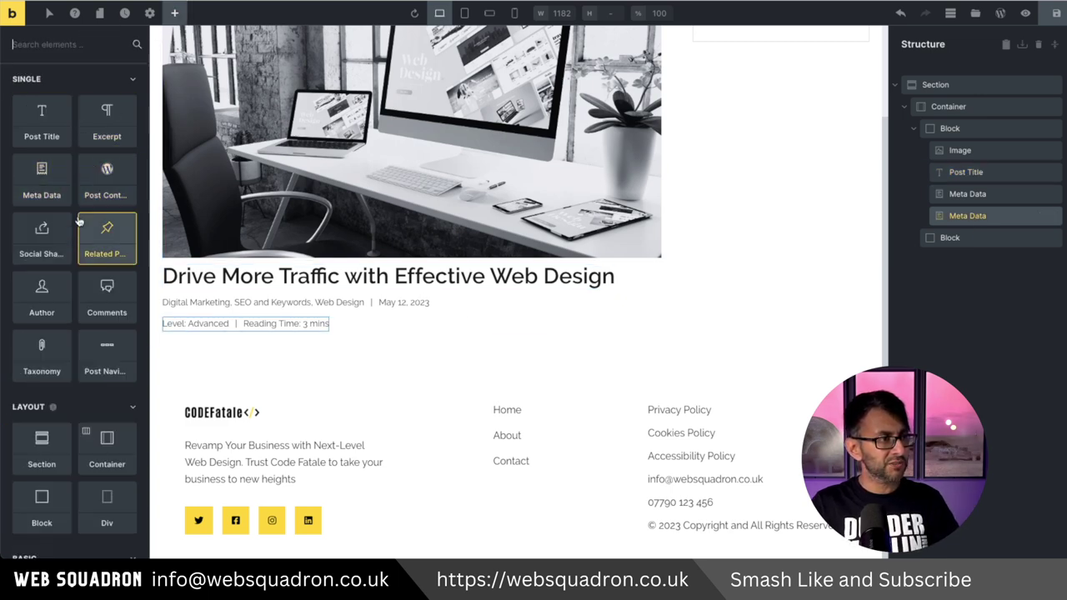
left_click(113, 171)
scroll(423, 409, "down", 3)
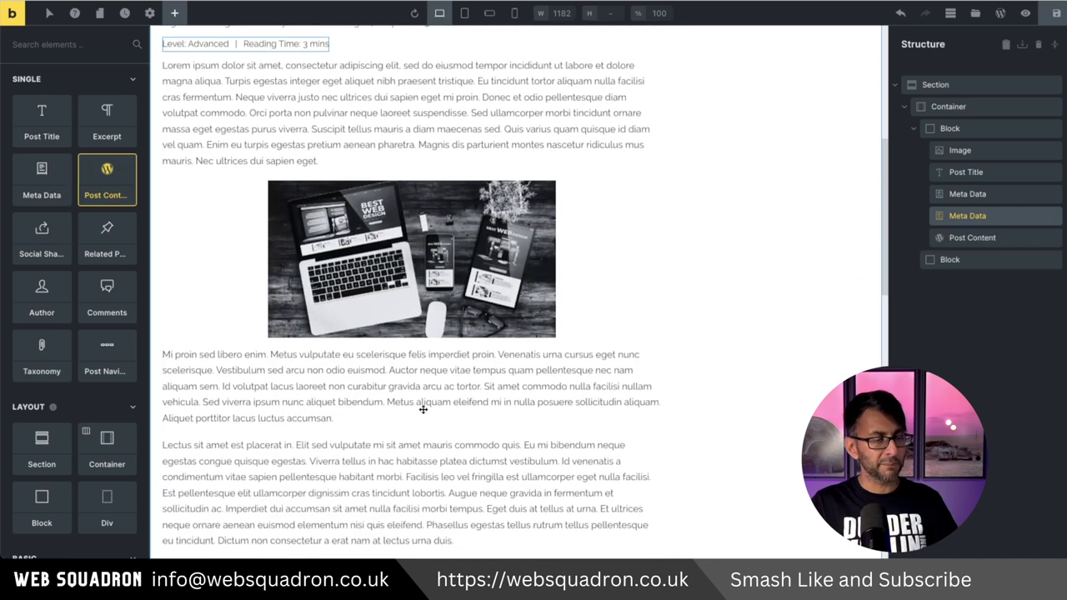
scroll(425, 409, "up", 4)
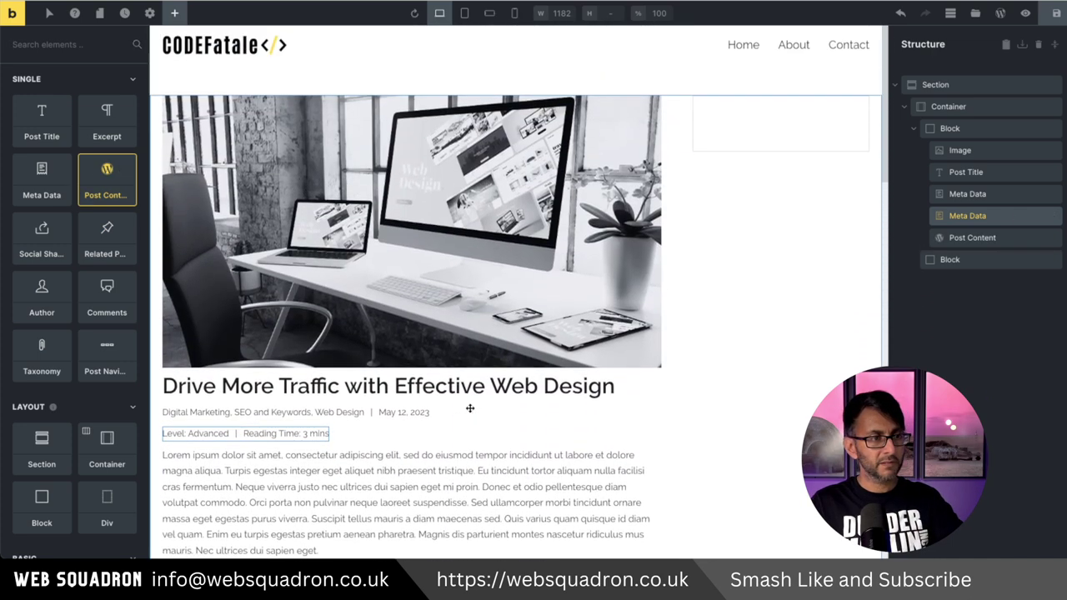
scroll(470, 408, "down", 5)
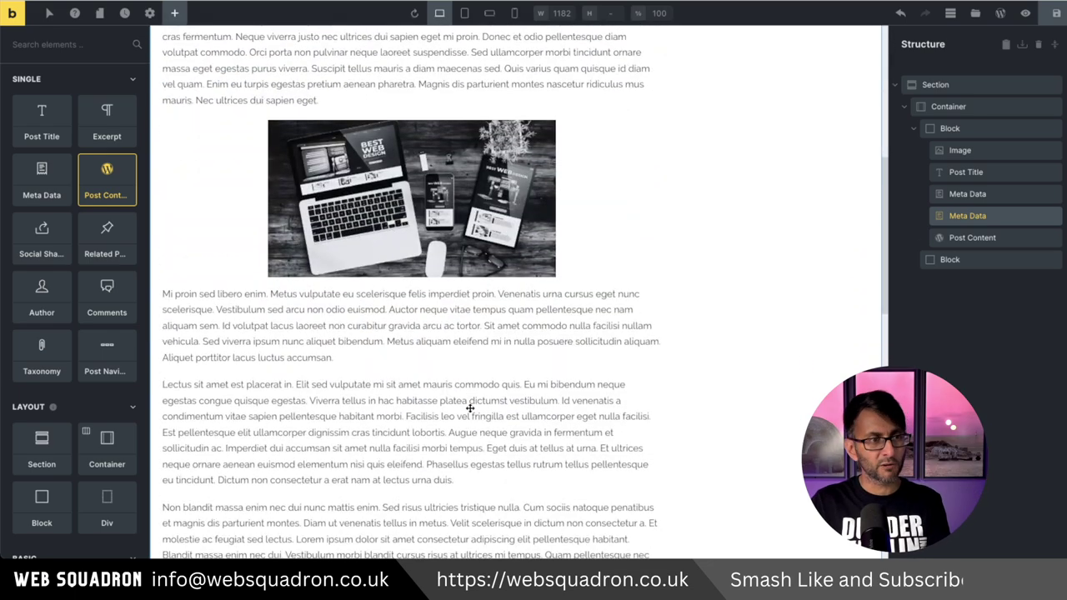
scroll(500, 412, "down", 10)
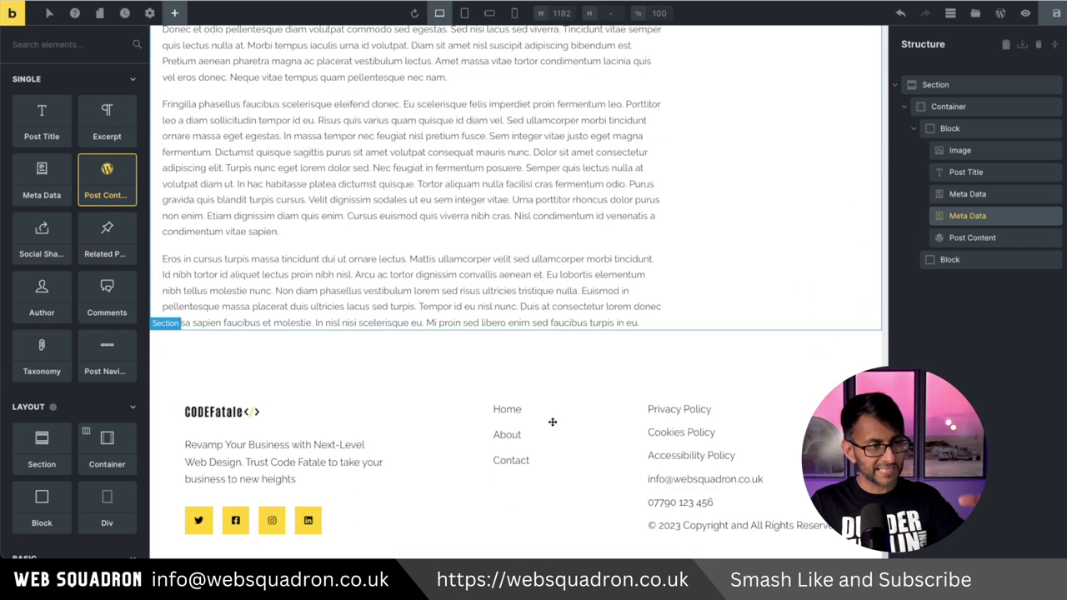
scroll(450, 342, "up", 10)
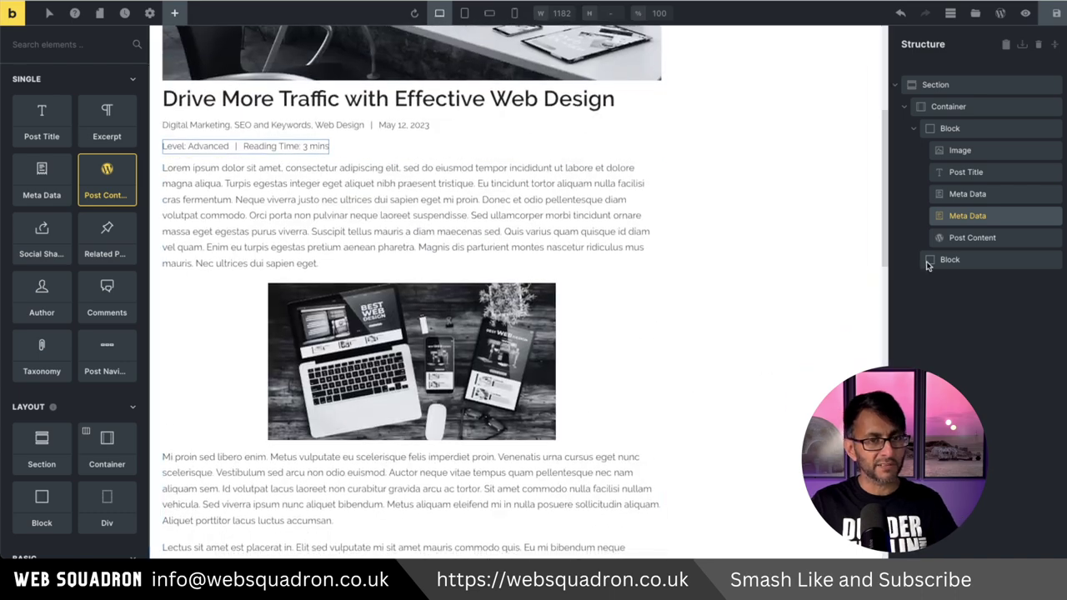
Apply the .text-body class to the Post Content element.
left_click(972, 237)
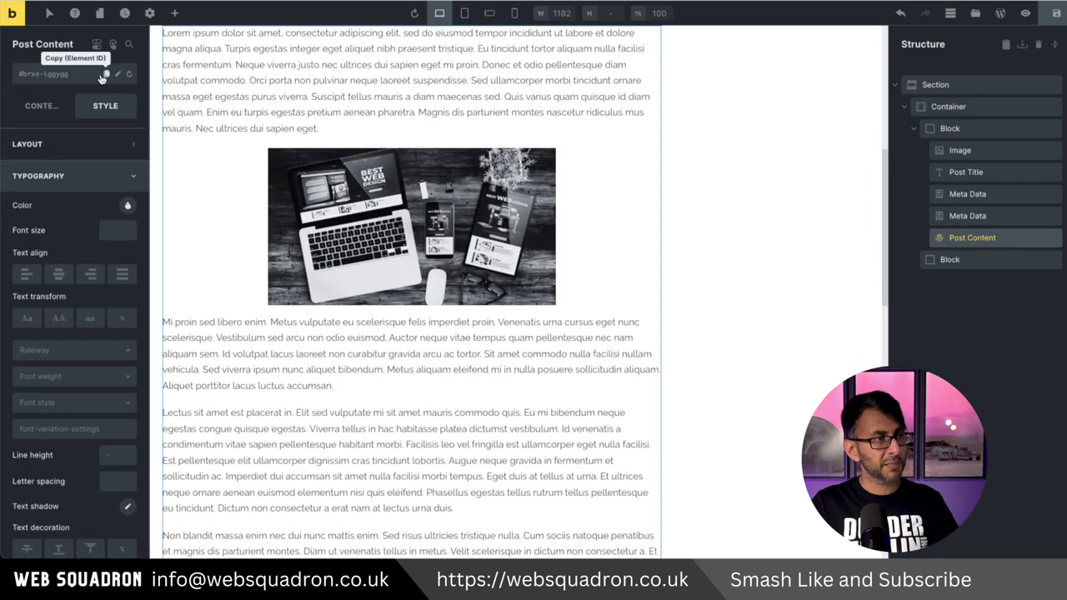
left_click(44, 76)
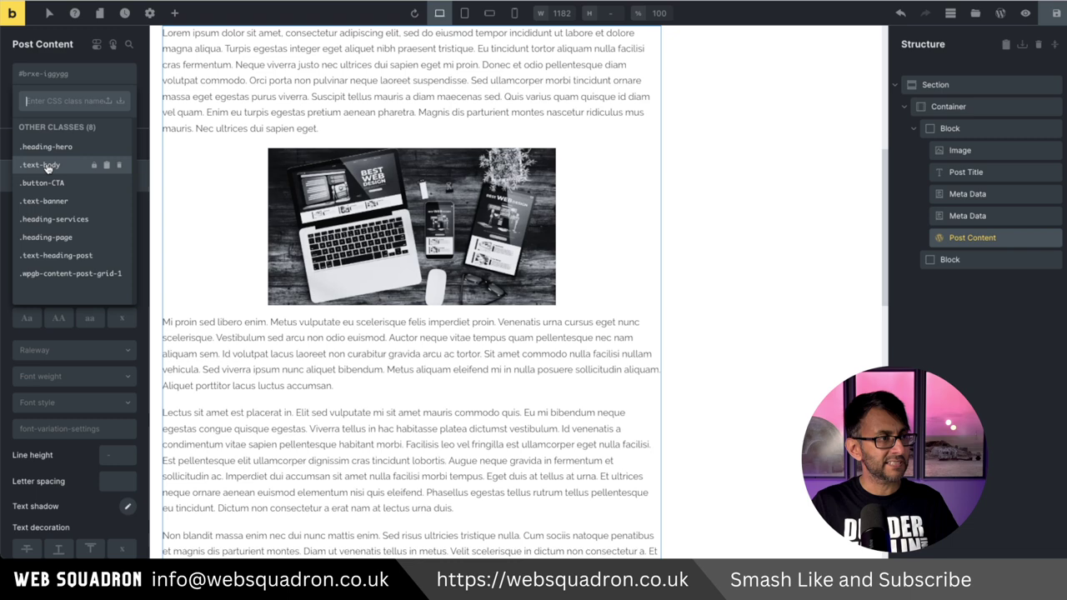
left_click(40, 165)
scroll(533, 274, "up", 1)
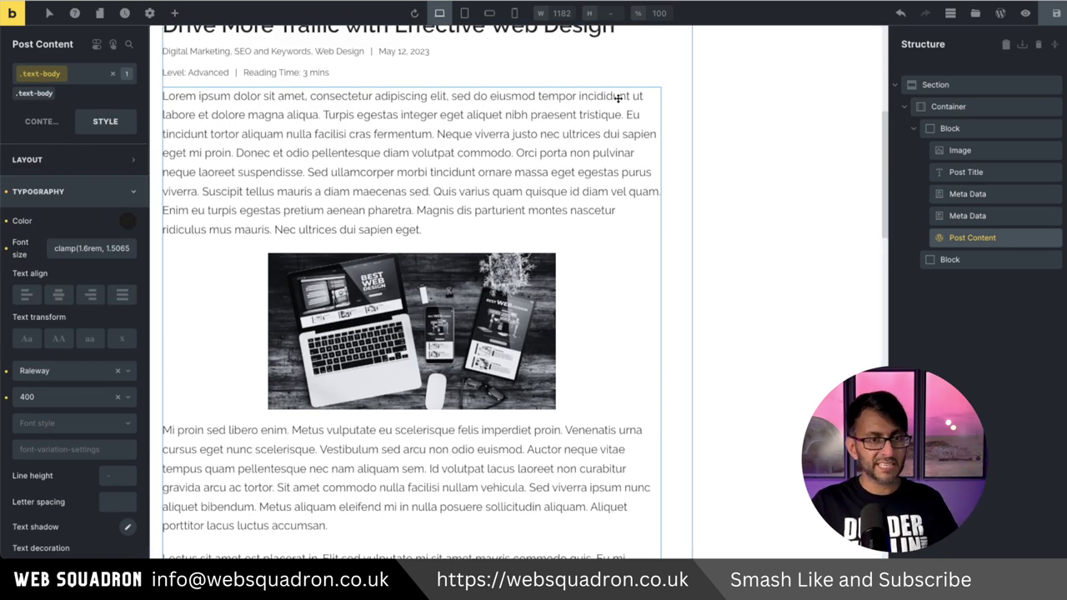
Set a top margin of 20px on the Post Content element with its .text-body class active.
left_click(53, 160)
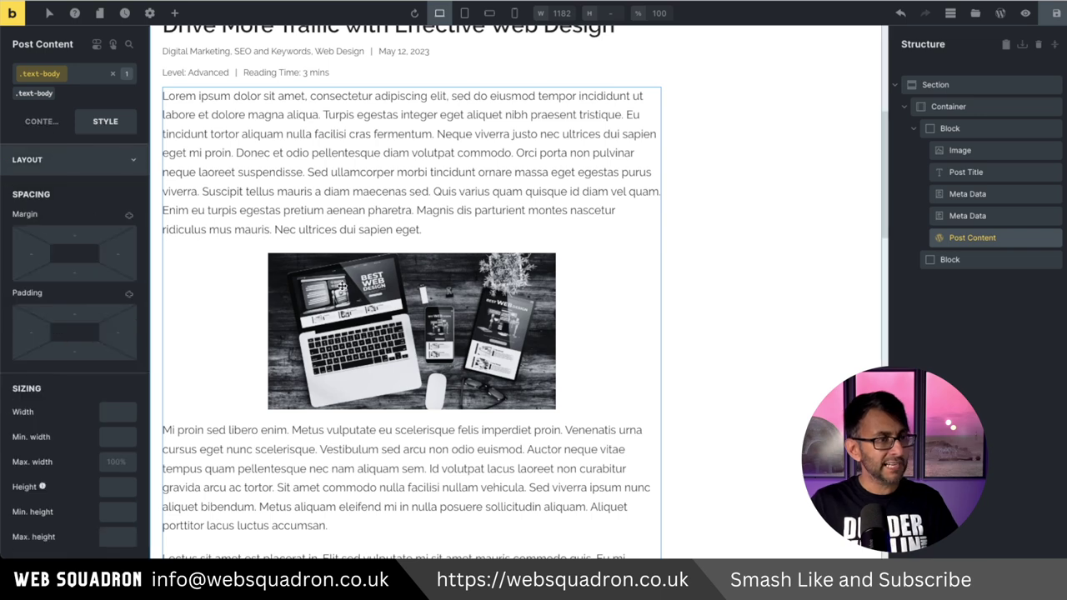
left_click(74, 235)
type("20px")
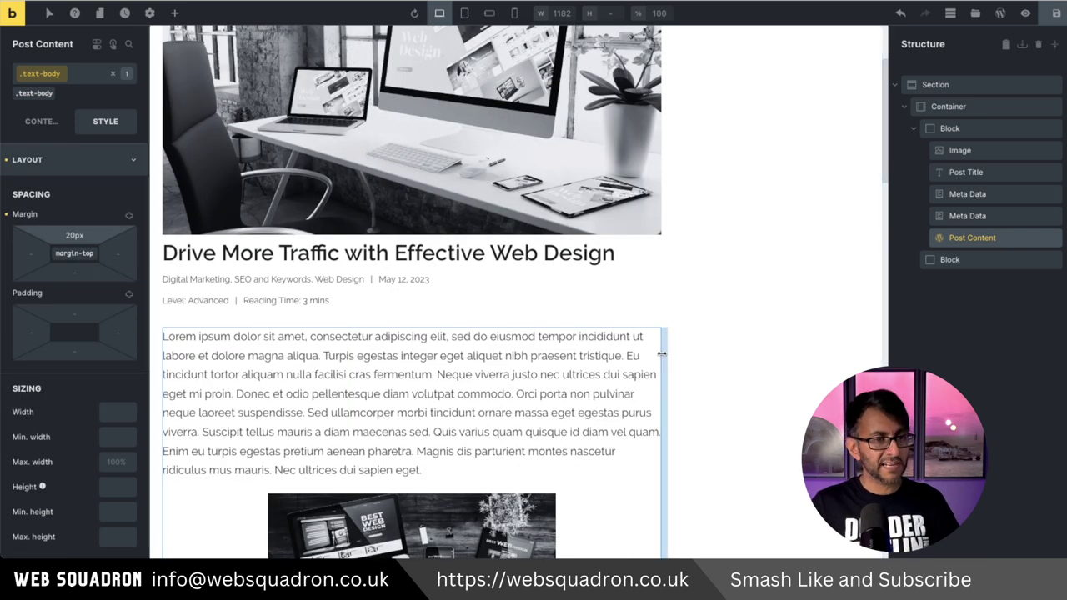
scroll(612, 357, "down", 3)
scroll(589, 361, "down", 8)
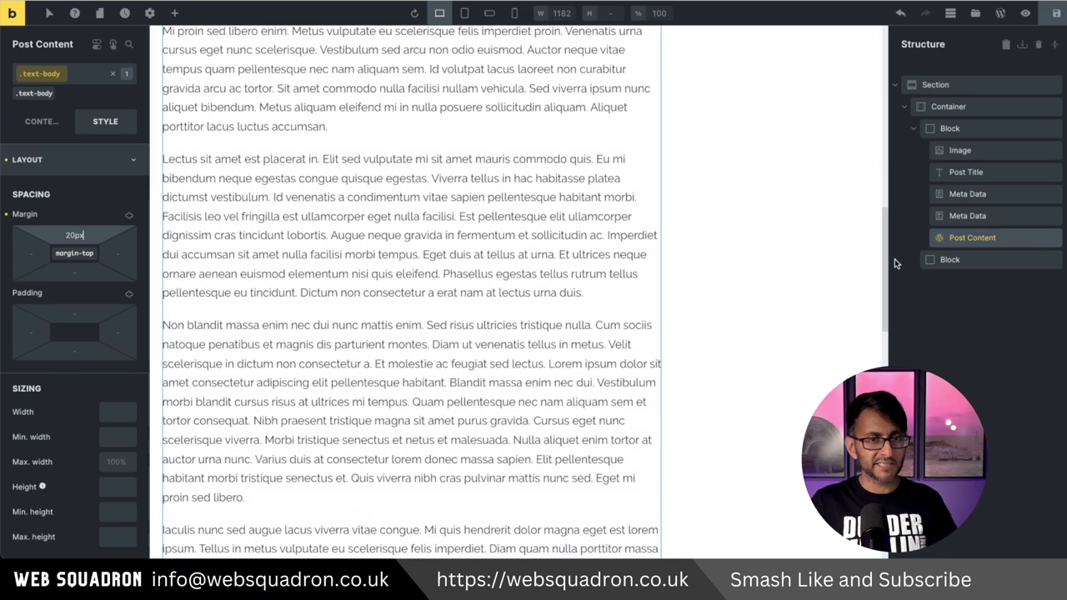
Add a Social Sharing element between the second Meta Data element and the Post Content in the first block.
left_click(950, 128)
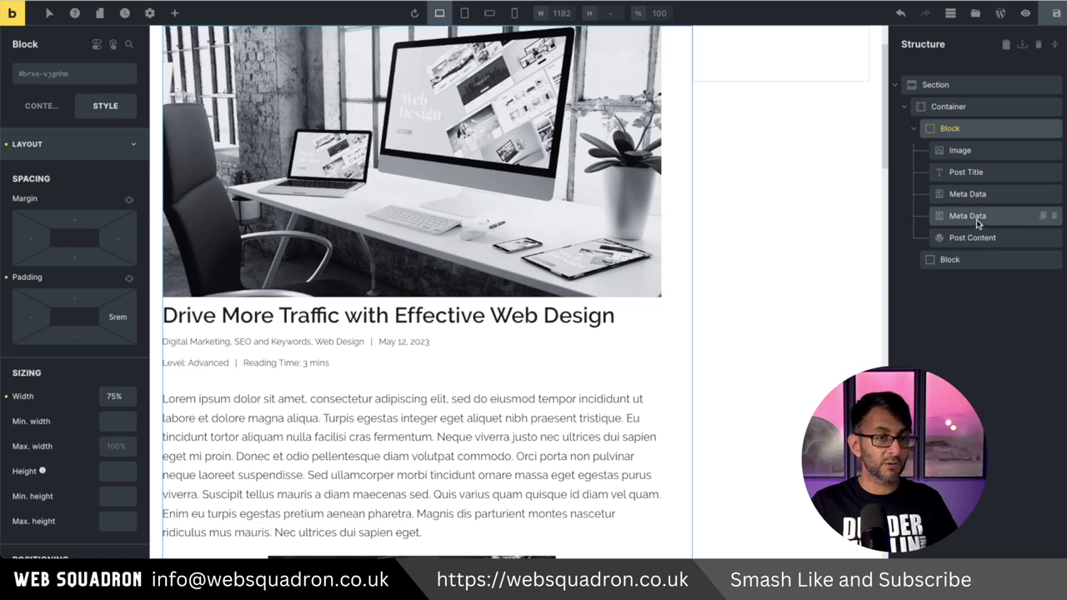
left_click(175, 14)
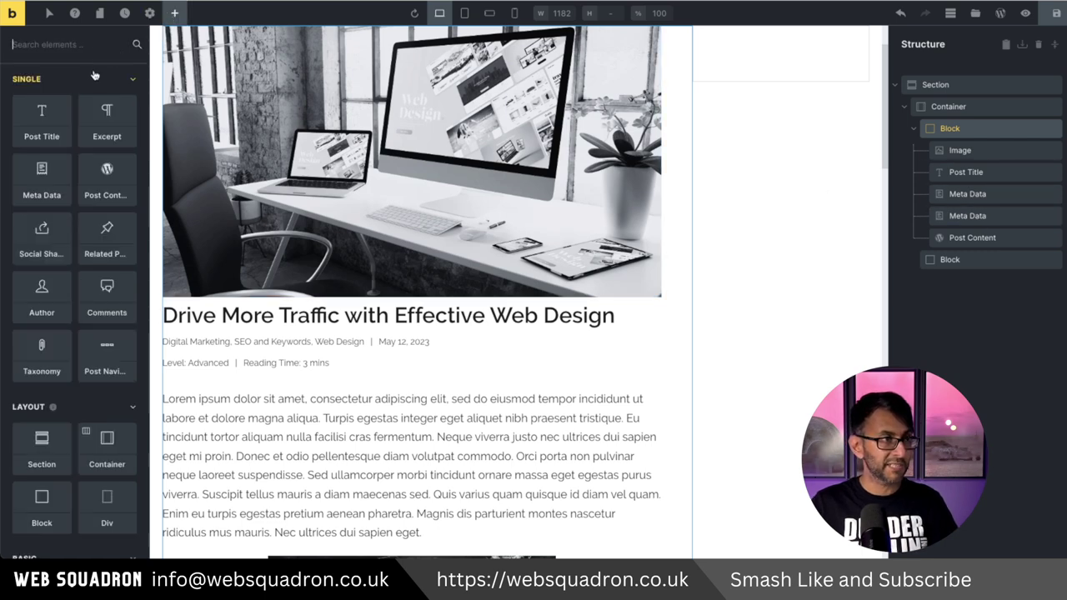
left_click(98, 52)
type("sc")
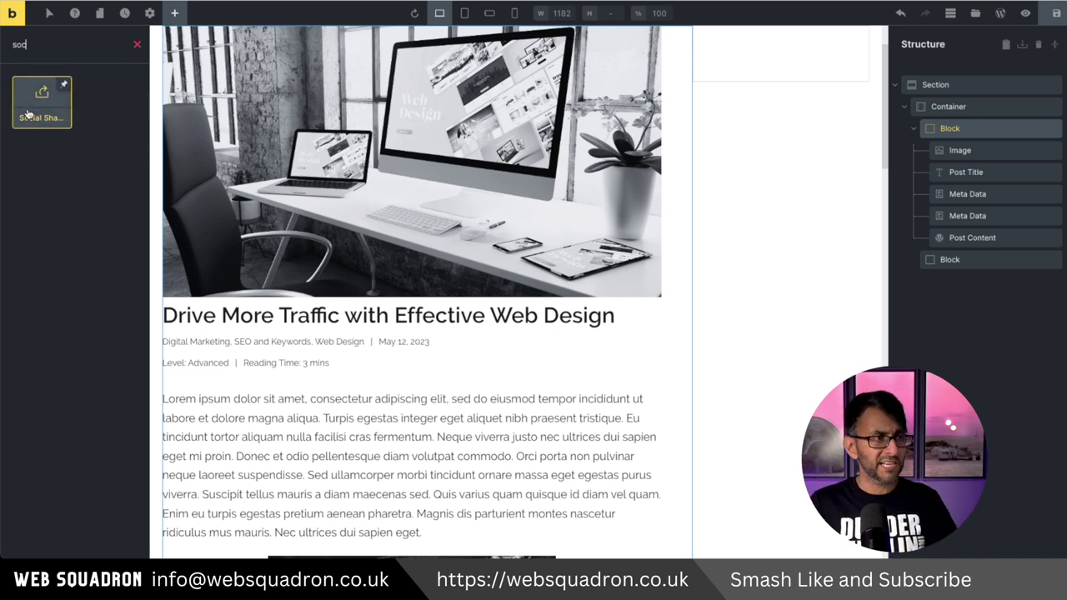
left_click_drag(28, 114, 957, 248)
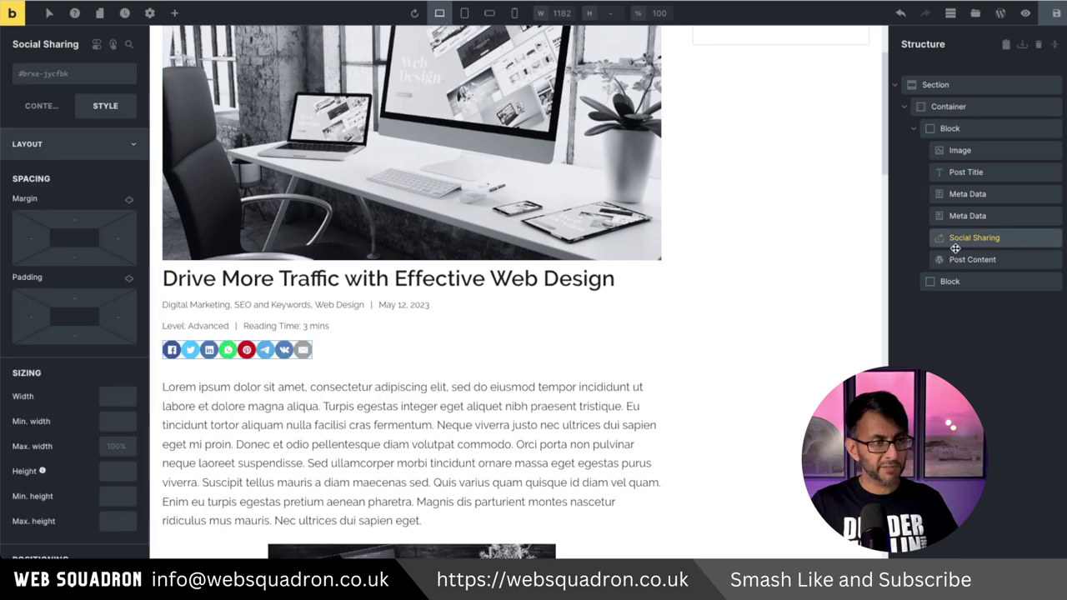
Remove Pinterest, Telegram and VKontakte from the Social Sharing element, disable brand colors, and give Facebook a yellow background with icon color #1d1d1d.
scroll(500, 251, "down", 4)
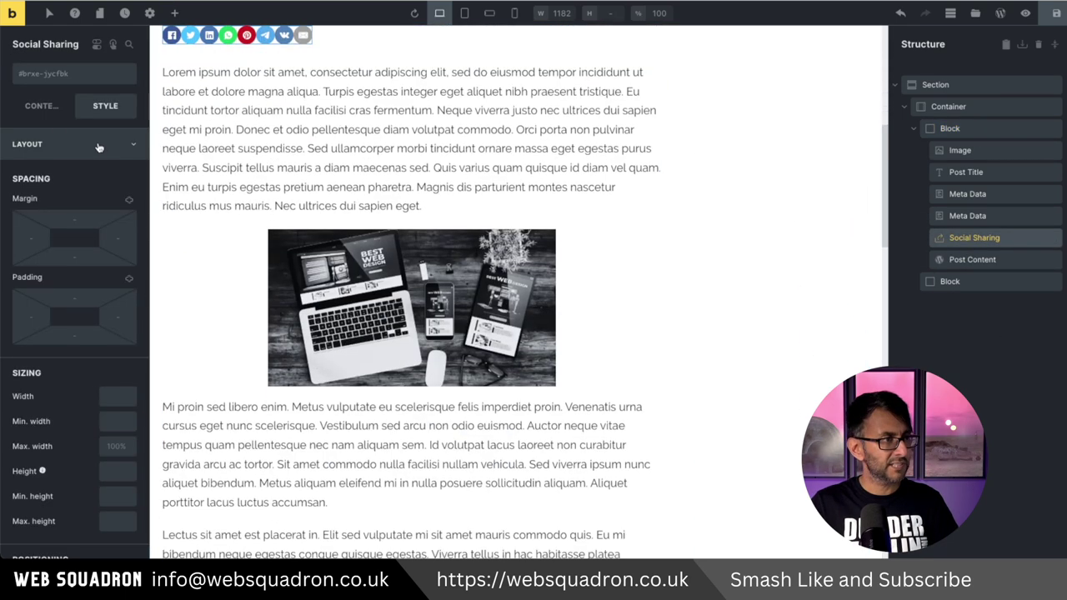
left_click(40, 105)
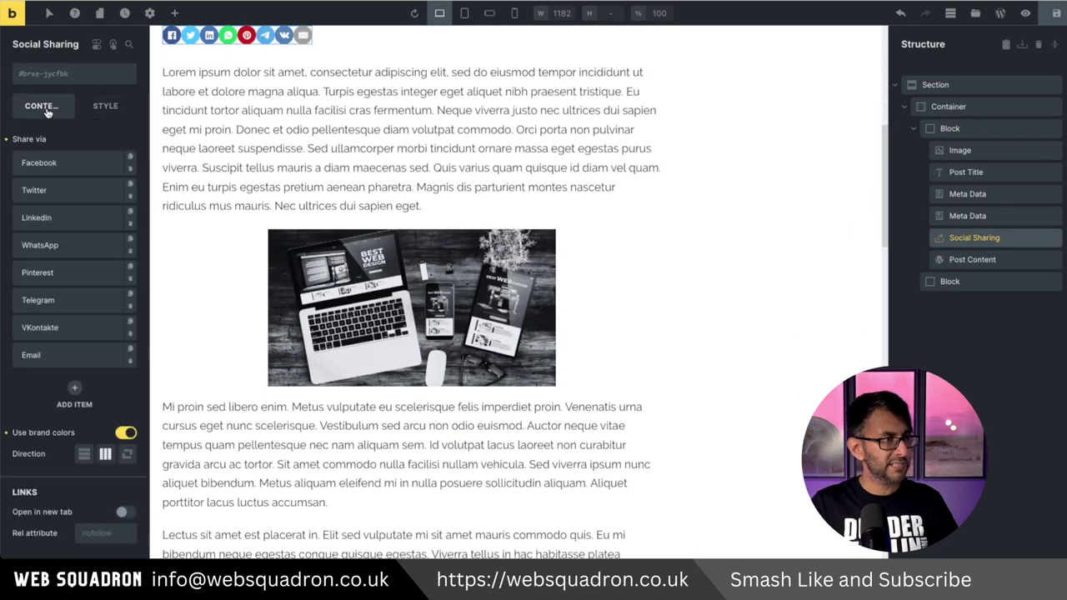
left_click(130, 281)
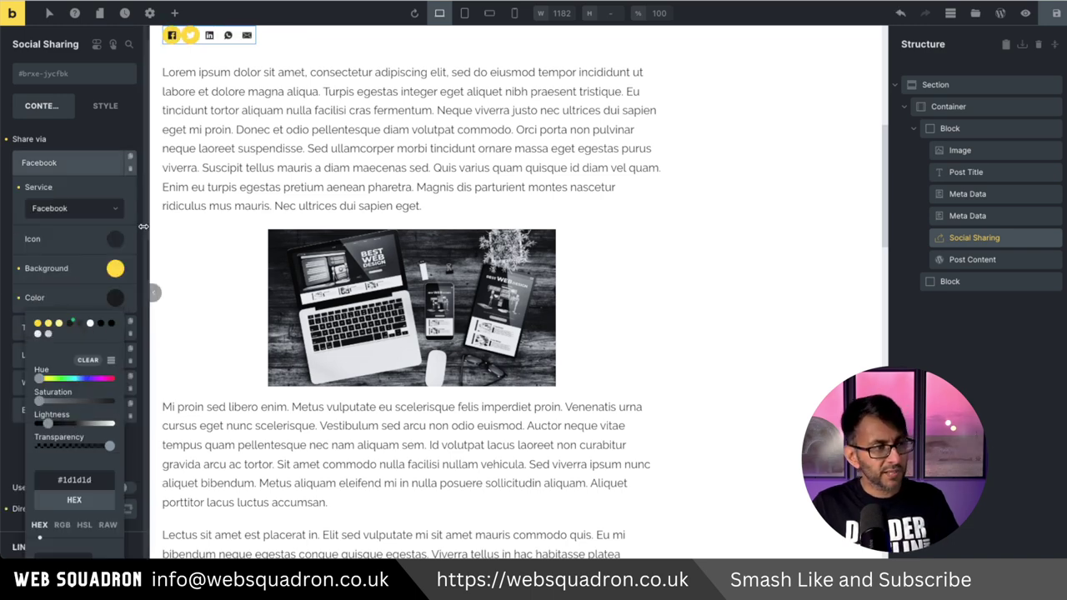
Give the remaining sharing icons yellow backgrounds with dark icons and set the Social Sharing element's right margin to 10px.
left_click(75, 179)
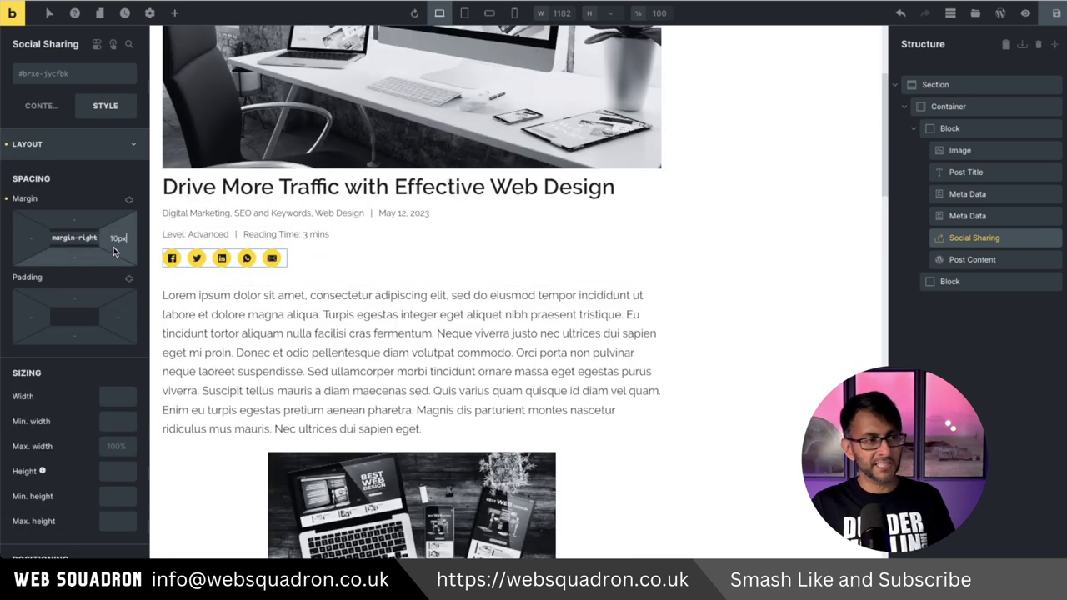
scroll(99, 396, "down", 10)
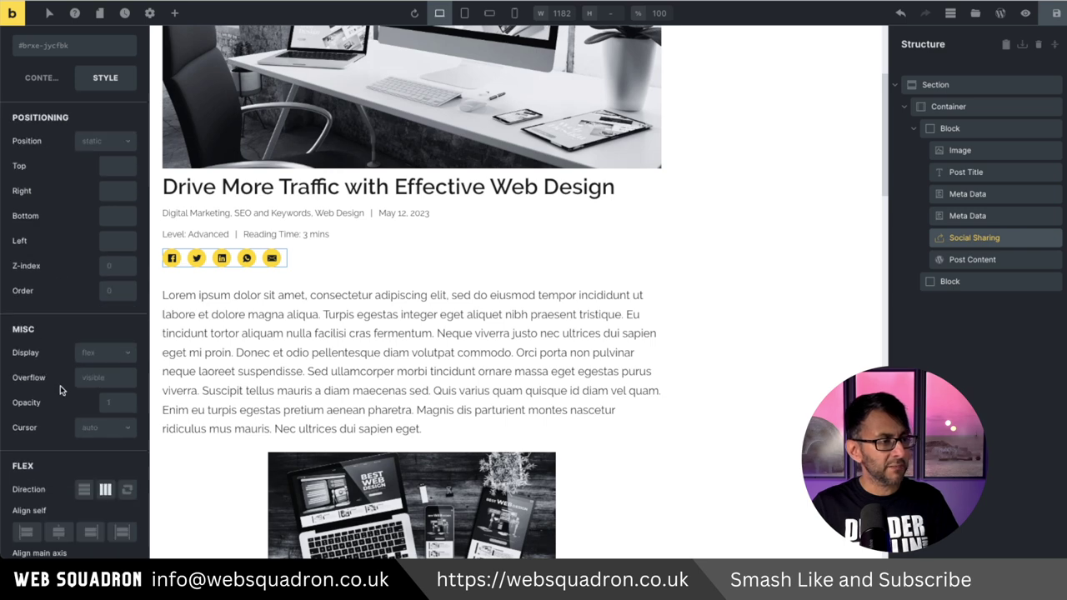
Set the border radius of the Social Sharing element to 0 on all corners and preview the template.
scroll(86, 401, "down", 3)
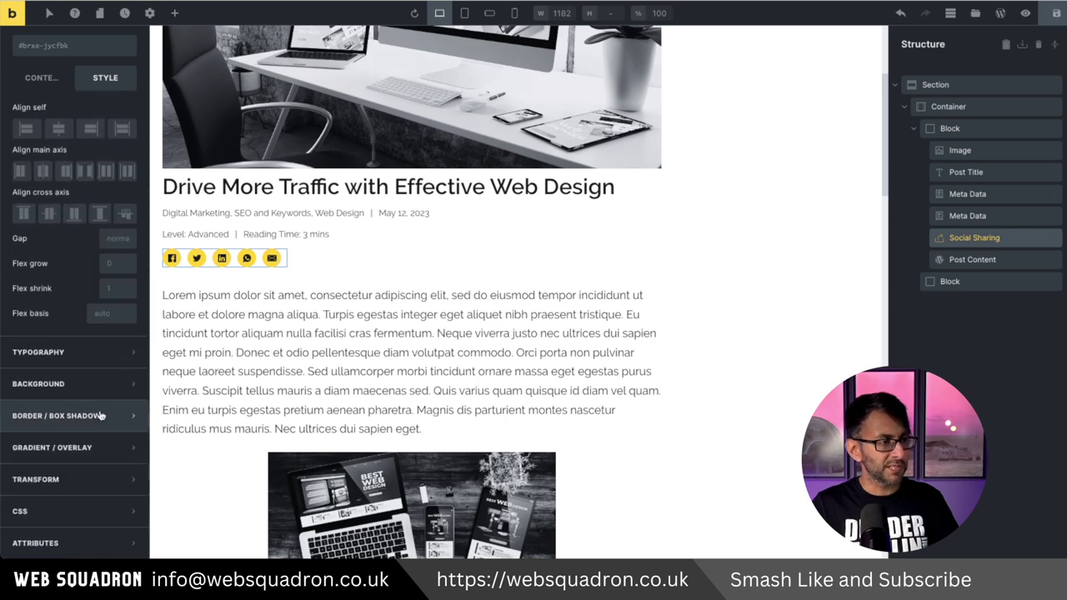
left_click(94, 412)
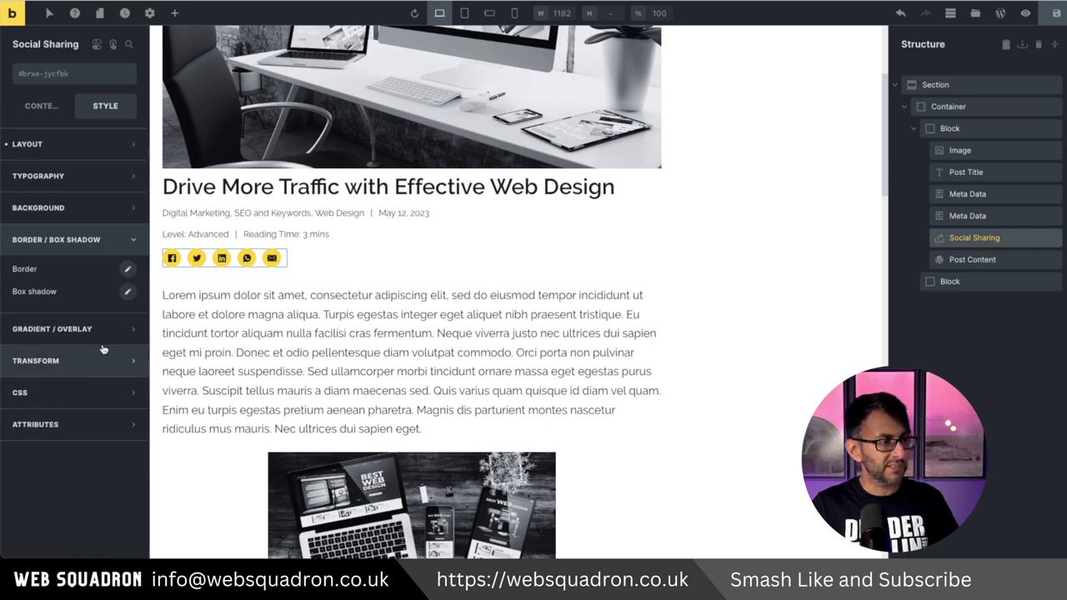
left_click(129, 270)
left_click(116, 403)
left_click(47, 437)
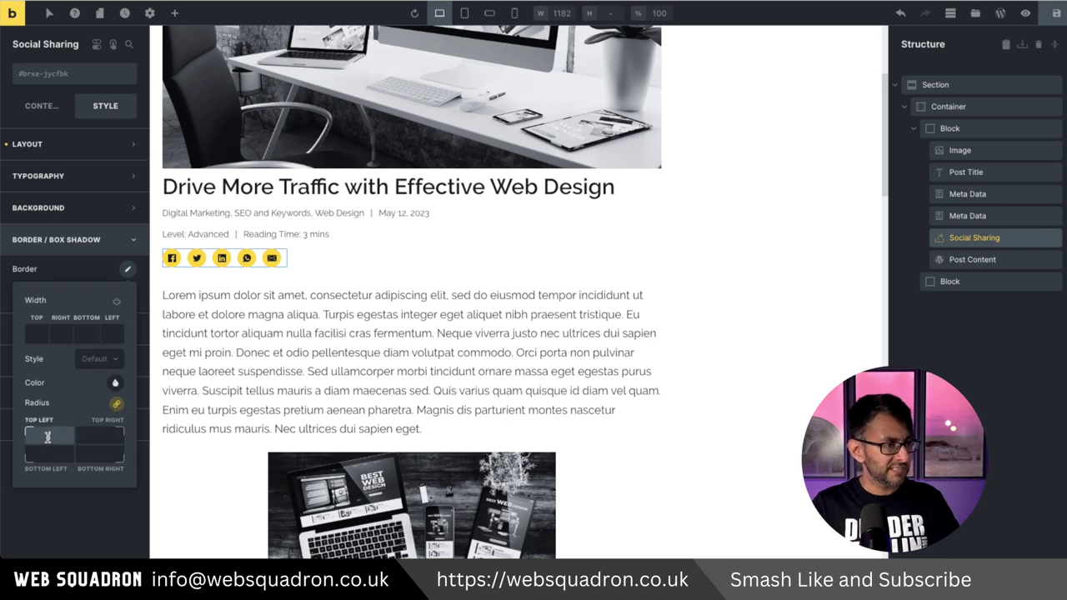
type("0")
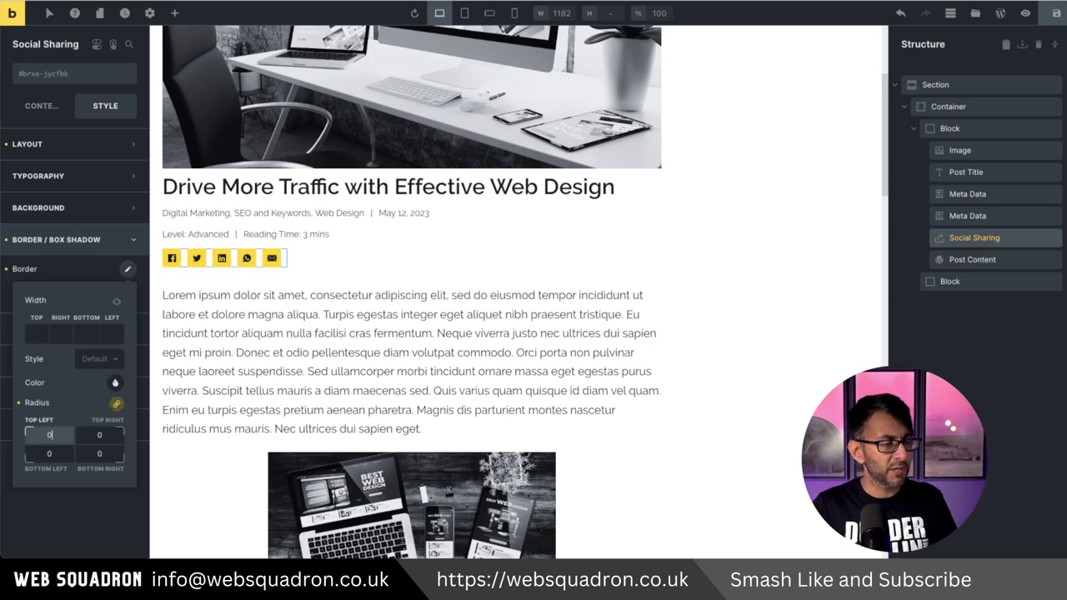
left_click(1026, 12)
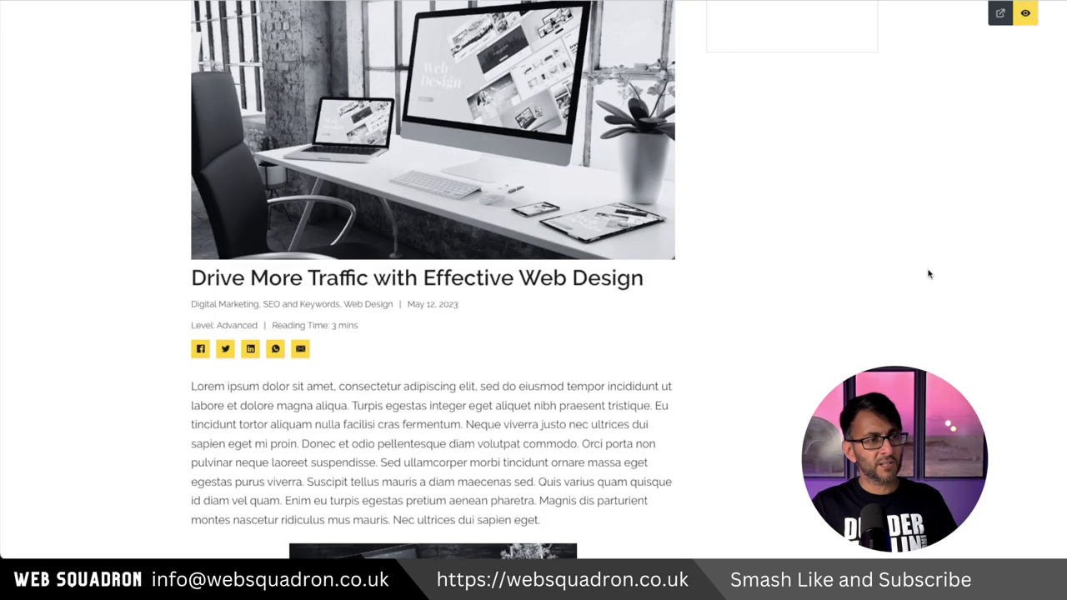
scroll(930, 274, "down", 2)
scroll(450, 300, "up", 2)
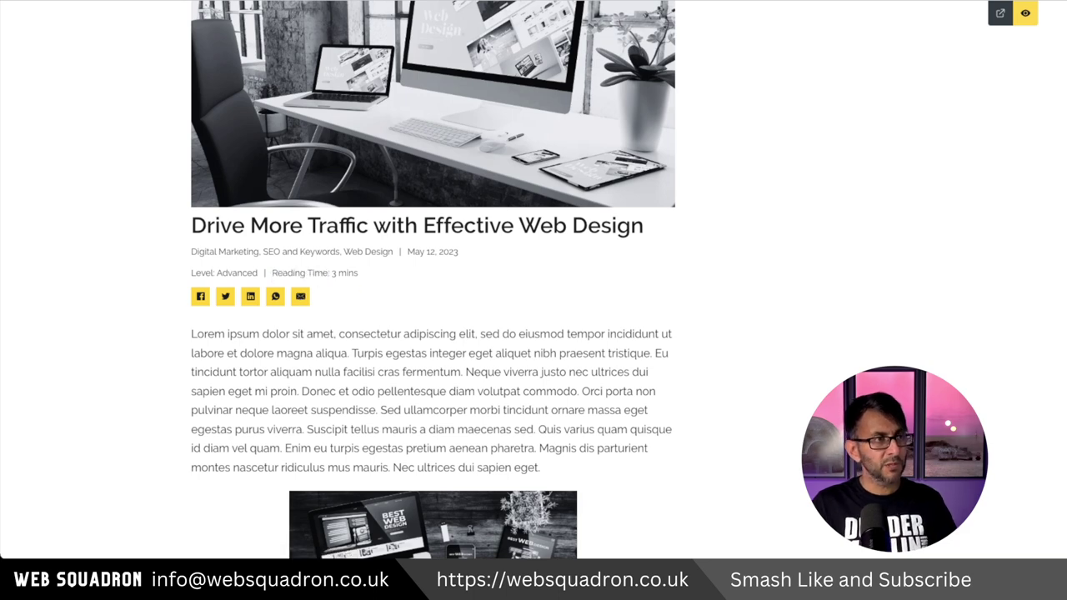
left_click(1025, 12)
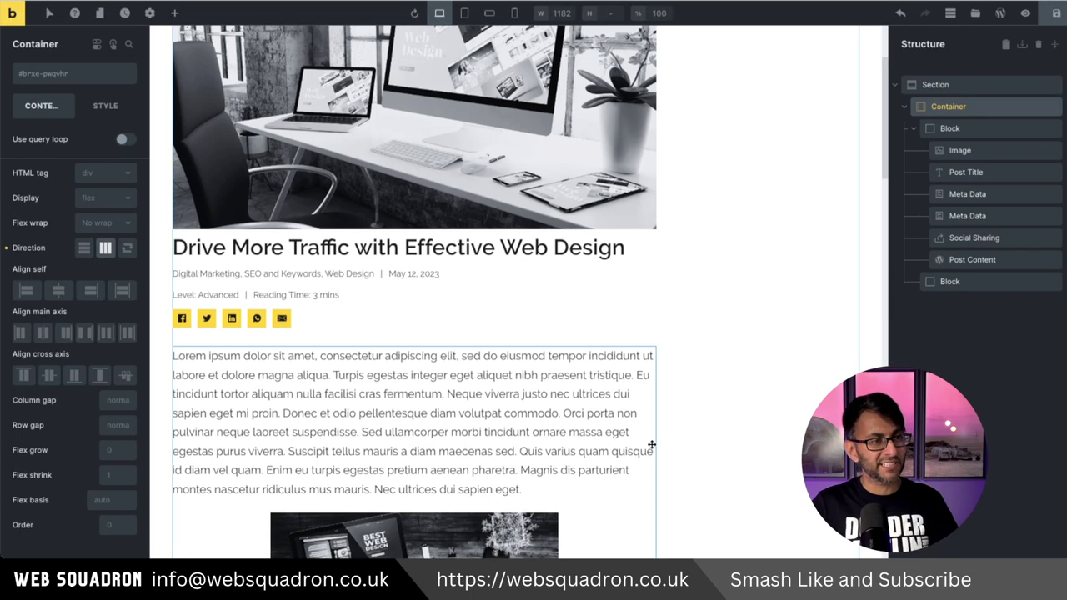
Add a Related Posts element directly below the Post Content element in the first block.
scroll(650, 441, "down", 3)
left_click(175, 13)
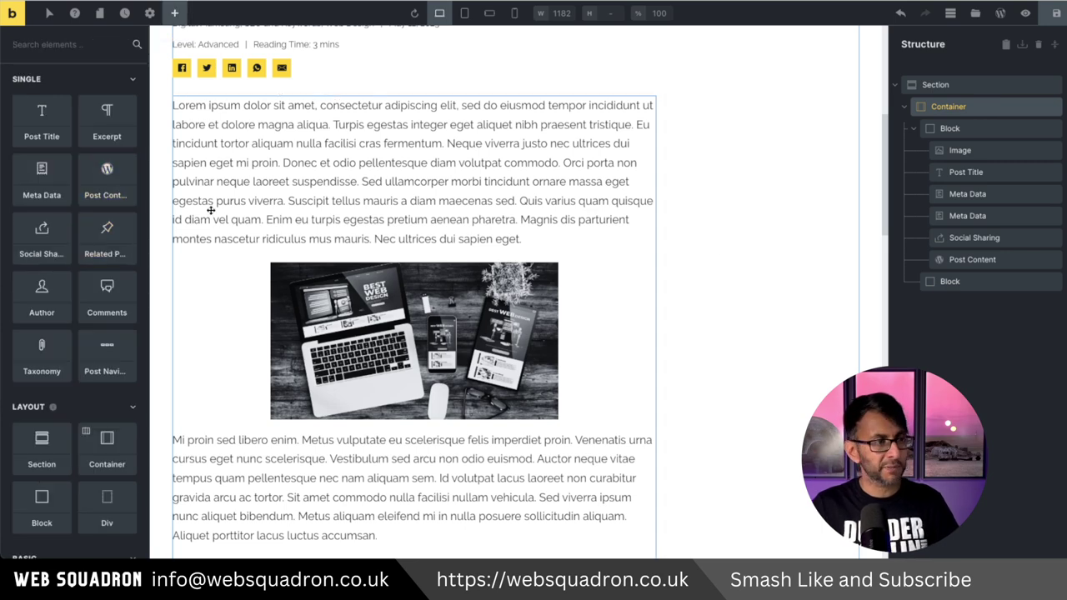
left_click_drag(110, 246, 1006, 269)
left_click_drag(930, 307, 954, 279)
scroll(551, 367, "down", 5)
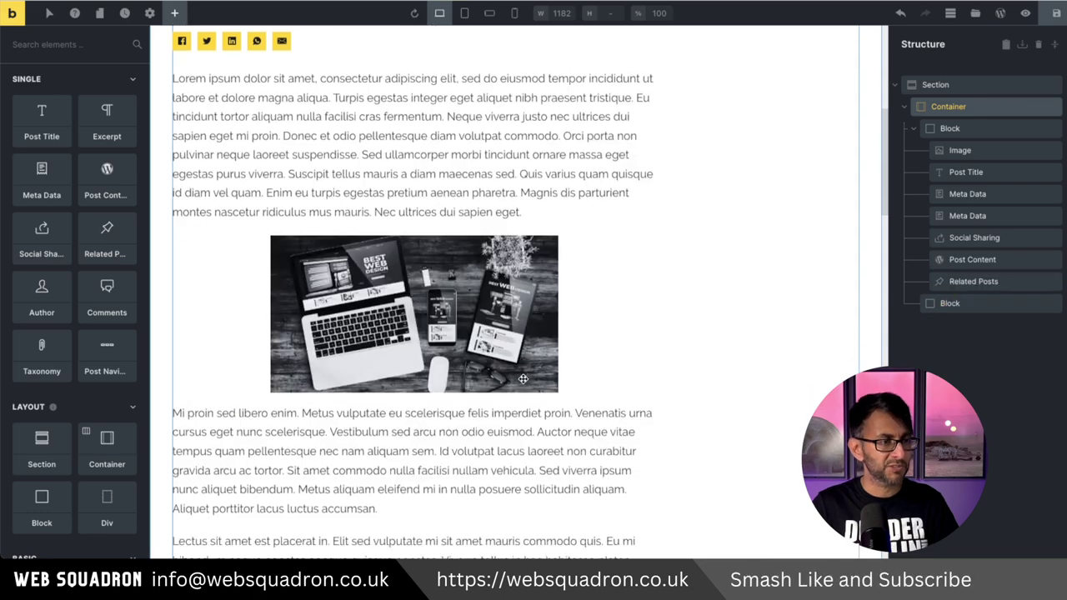
Delete the extra fields from the Related Posts element, including {post_date}, keeping only {post_title:link}.
scroll(539, 415, "down", 5)
left_click(538, 414)
left_click(130, 297)
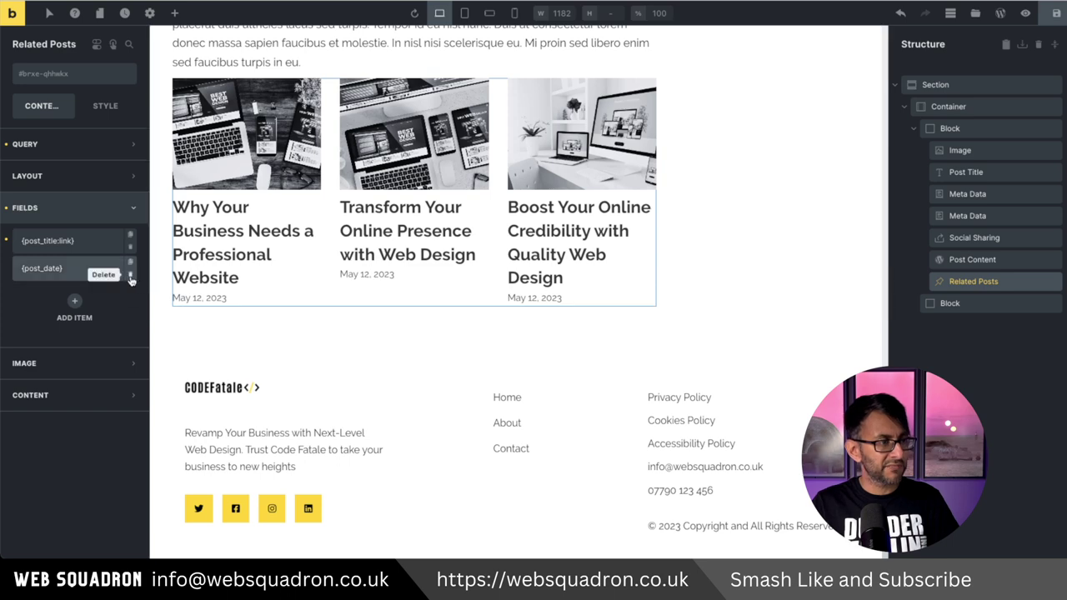
left_click(131, 276)
left_click(130, 276)
scroll(512, 305, "up", 2)
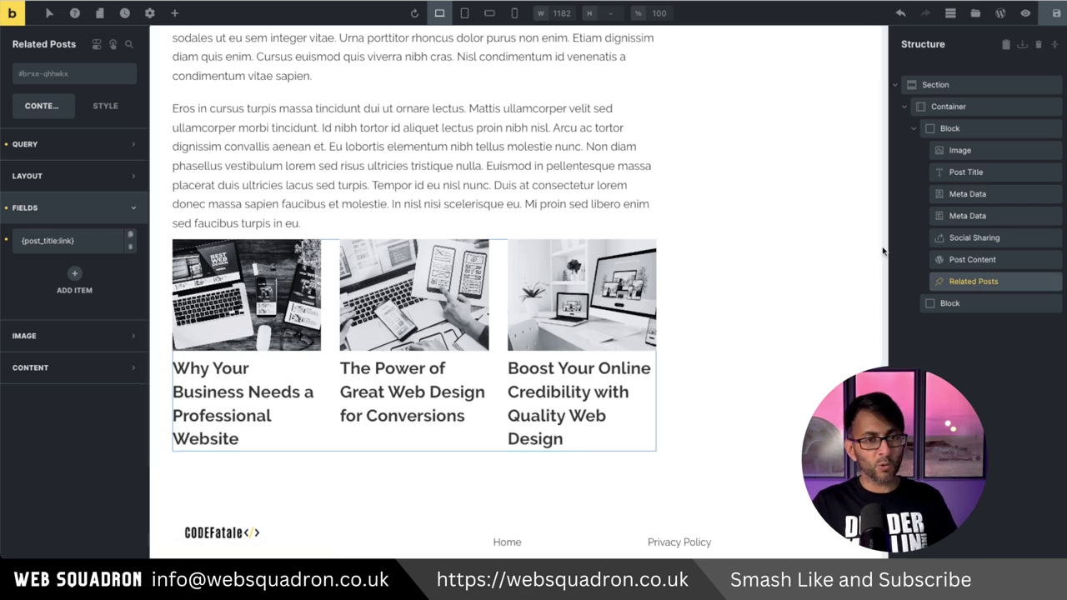
Set a top margin of 40px on the Related Posts element.
left_click(106, 106)
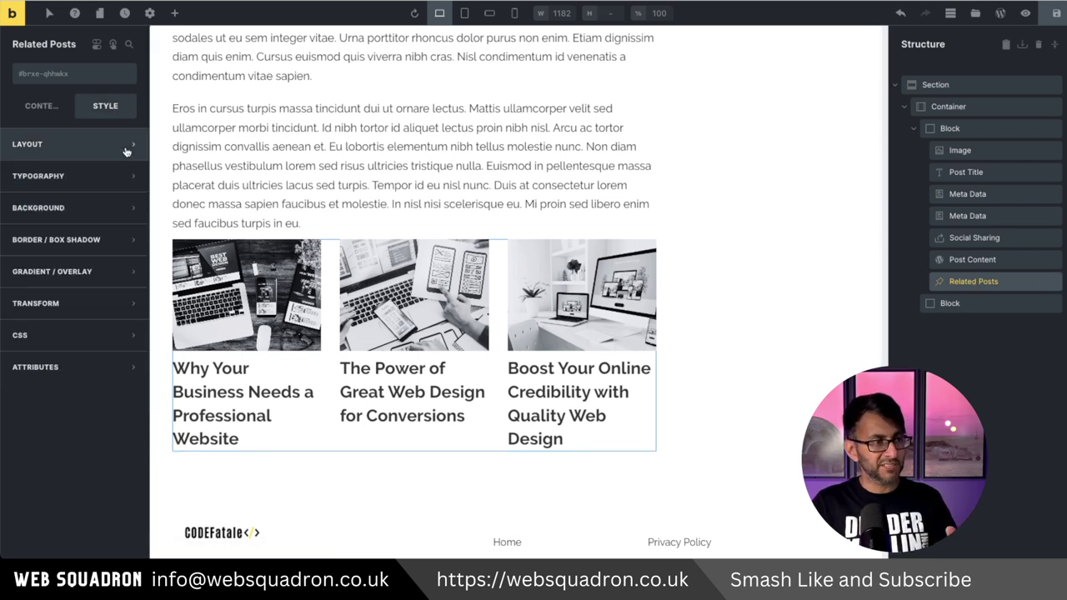
left_click(126, 148)
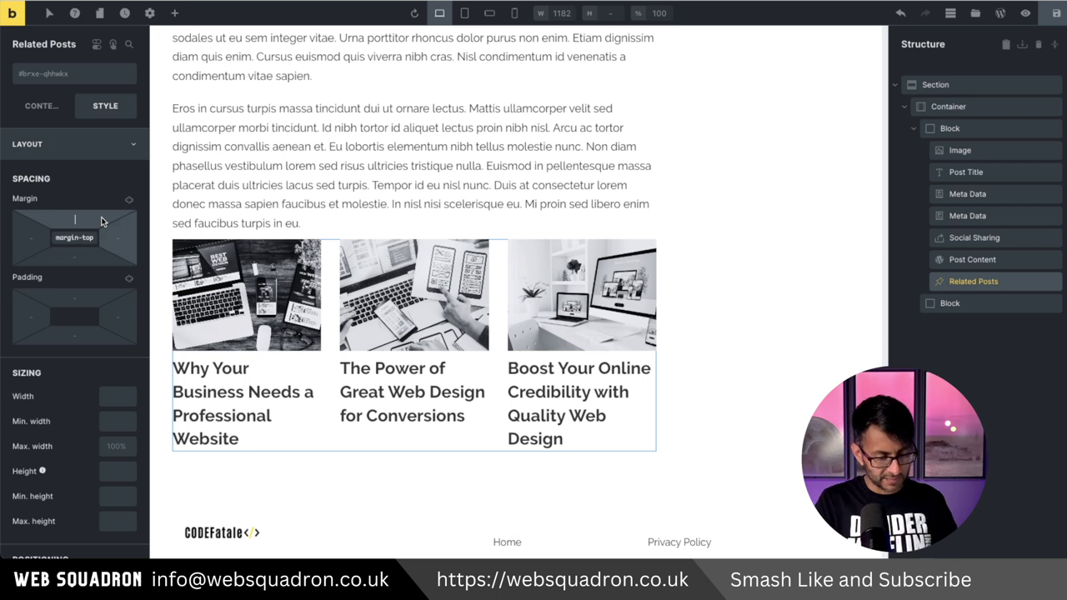
left_click(102, 221)
type("40")
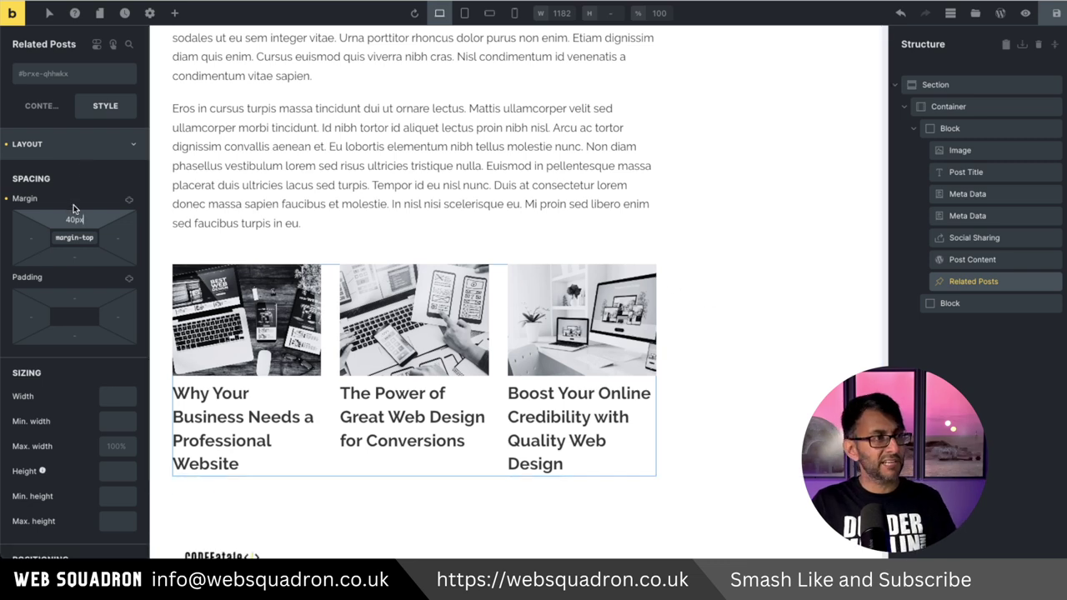
Review the Related Posts query settings and the overall post layout in the desktop view.
left_click(44, 107)
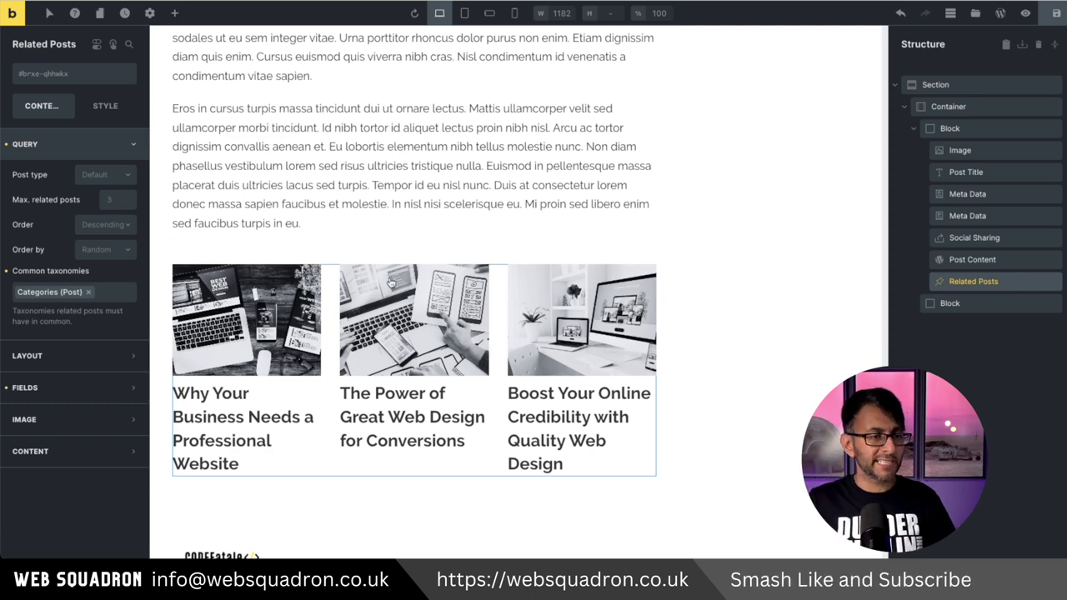
scroll(520, 417, "down", 3)
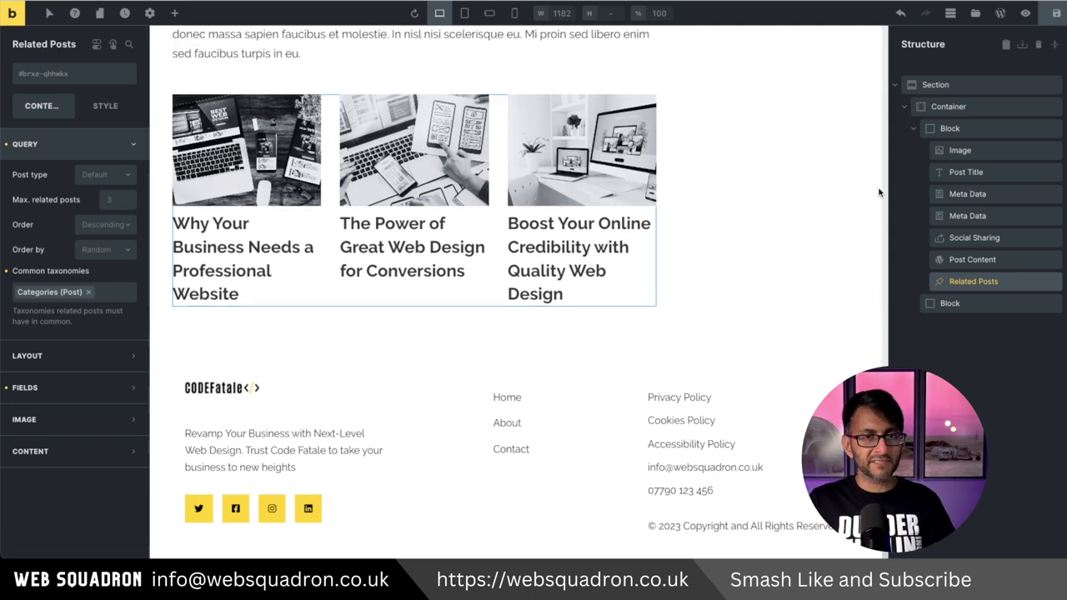
scroll(366, 390, "up", 7)
scroll(443, 476, "up", 10)
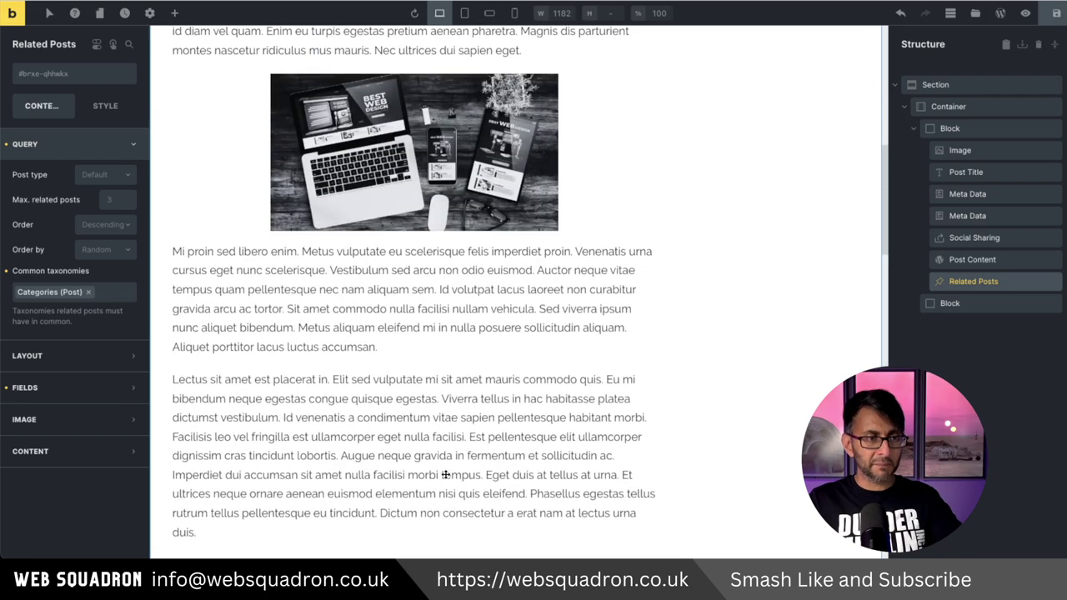
scroll(445, 475, "down", 1)
scroll(445, 474, "down", 3)
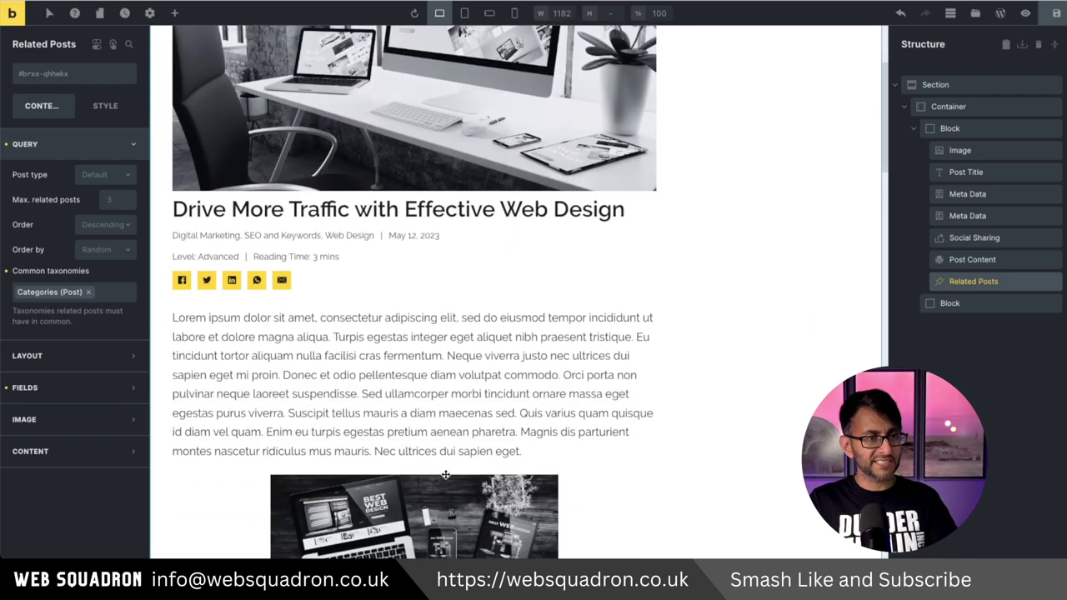
scroll(445, 474, "up", 4)
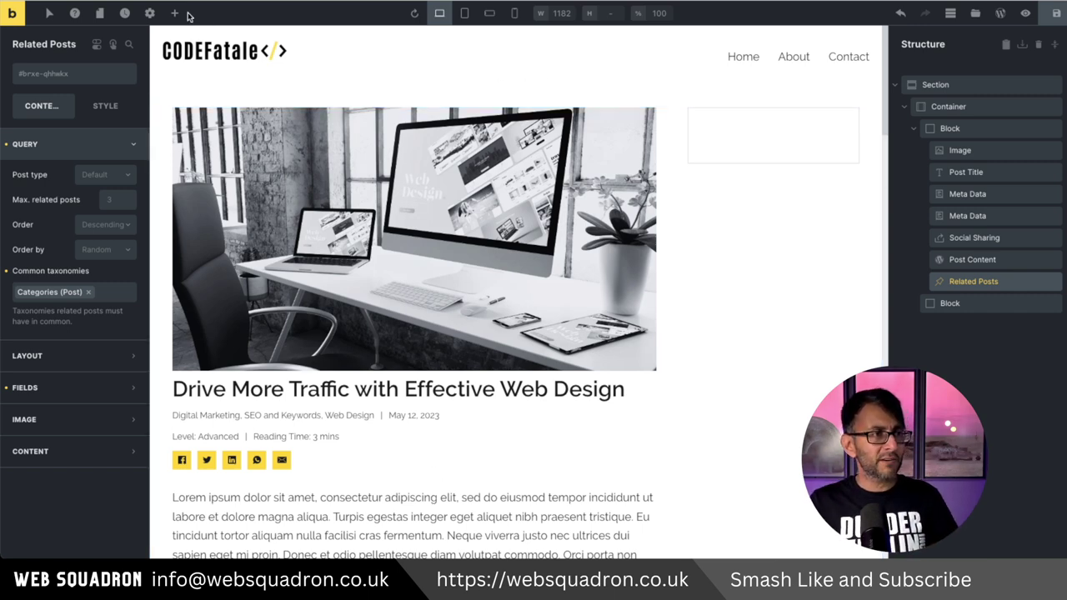
Set the first block's width to 100% for the mobile portrait breakpoint.
left_click(516, 13)
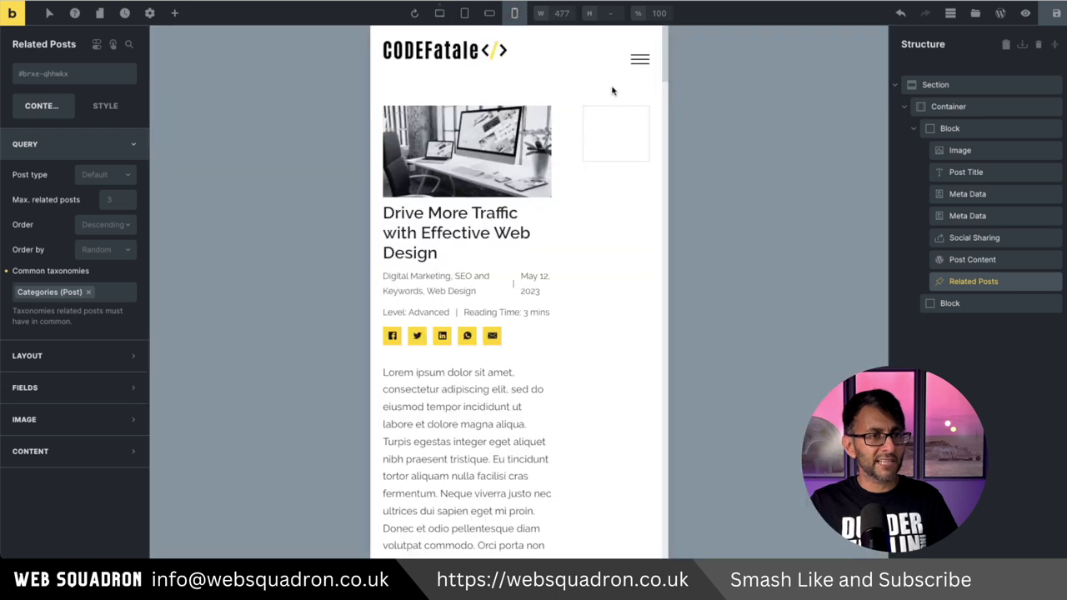
left_click(974, 128)
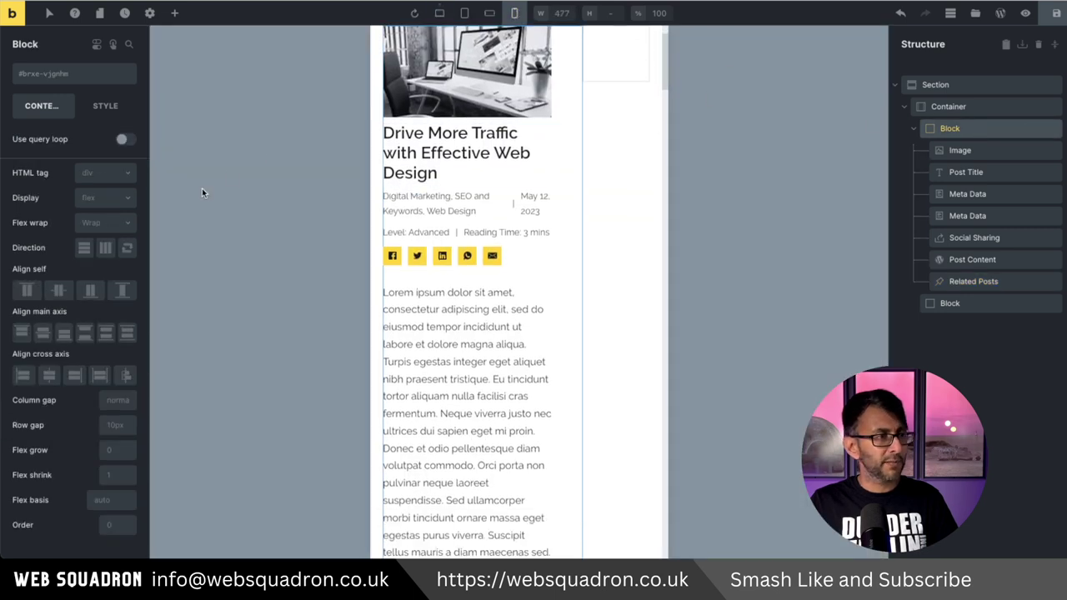
left_click(107, 106)
left_click(108, 144)
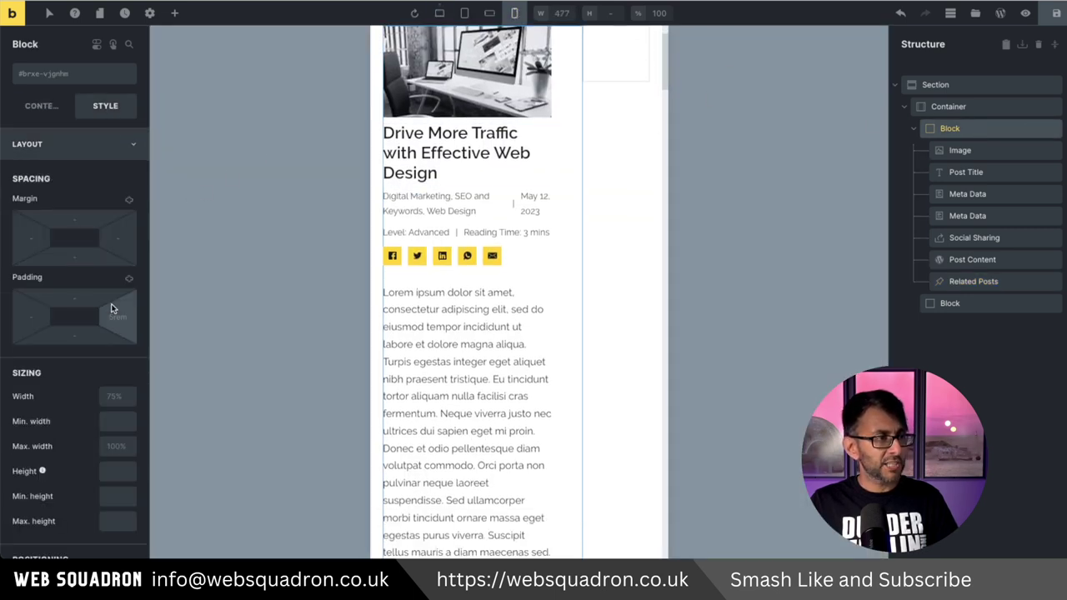
left_click(117, 397)
type("100%")
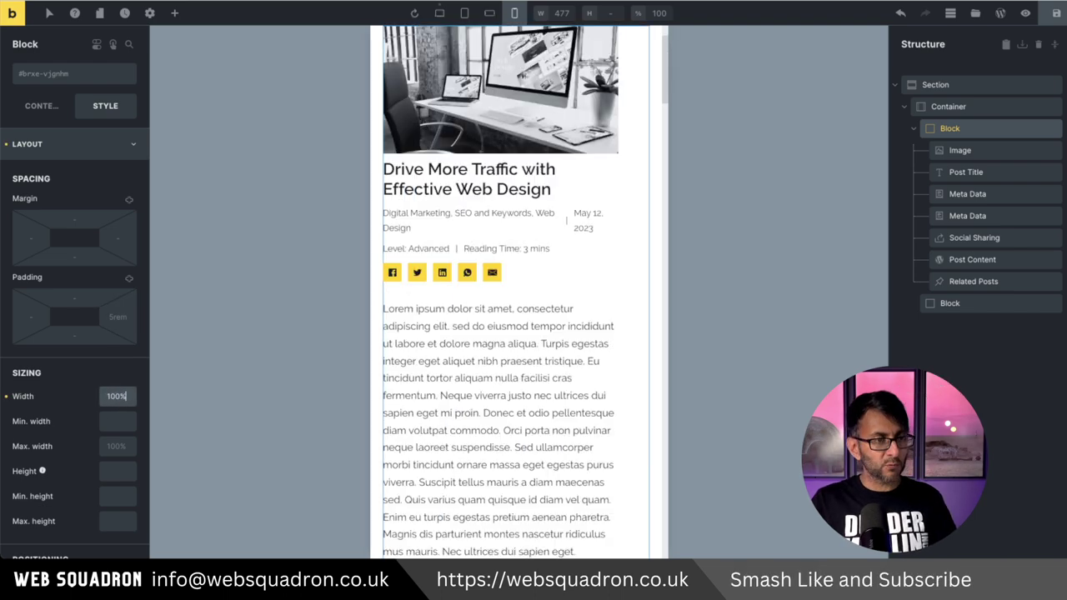
Set the second block's width to 100% at the mobile breakpoint.
left_click(969, 303)
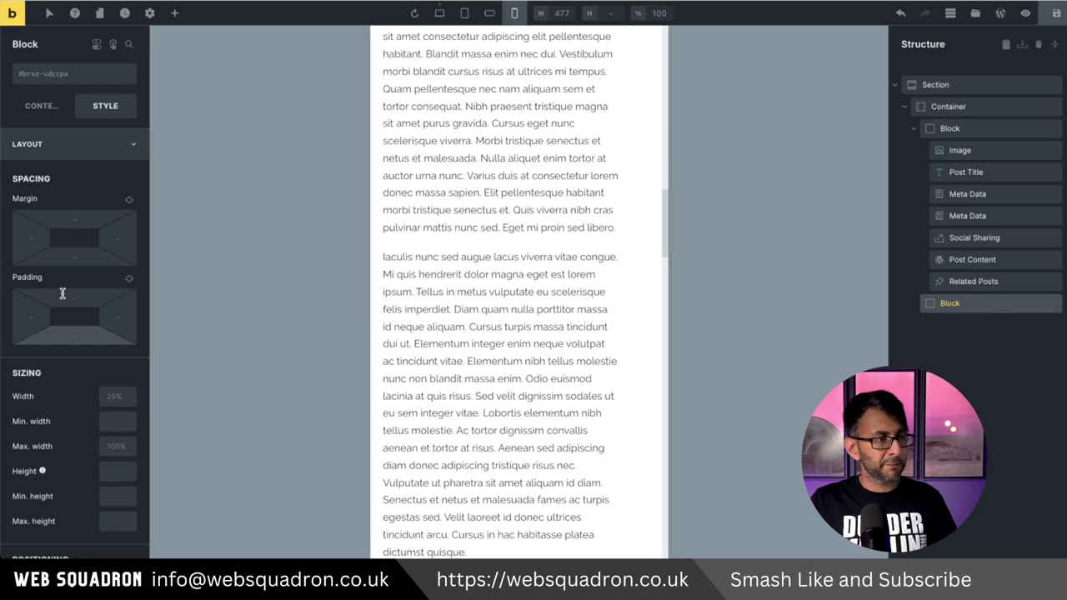
left_click(113, 397)
type("00")
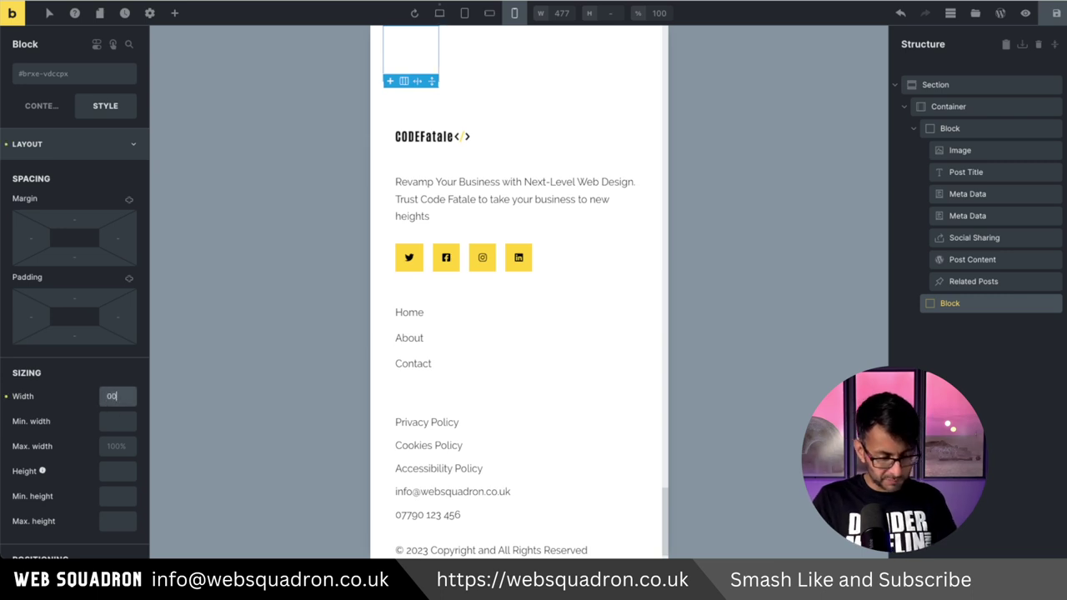
type("%")
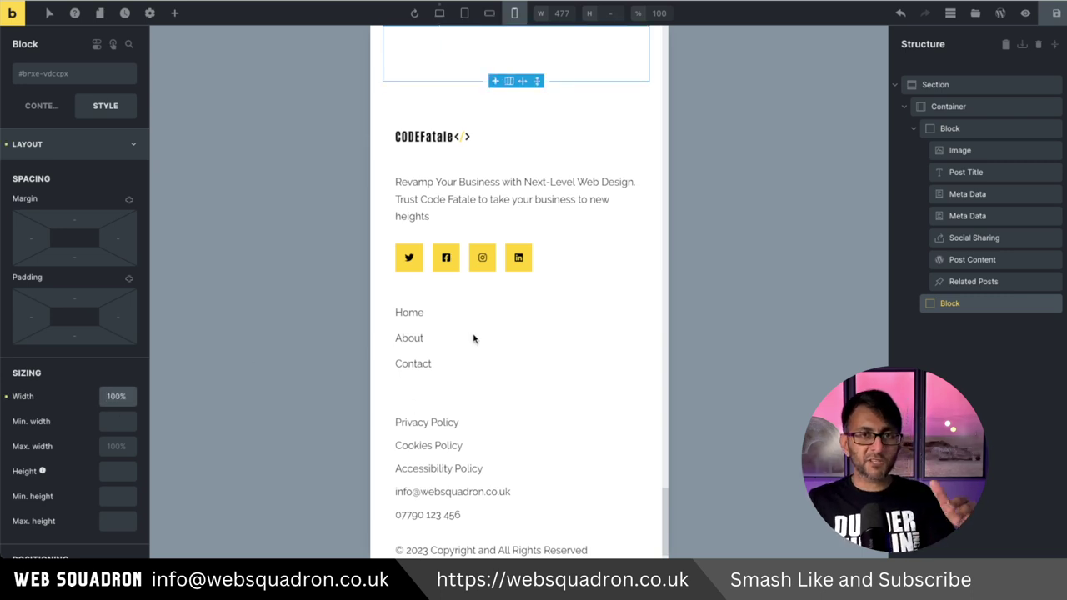
Set the first block's right padding to 0 at the mobile breakpoint.
left_click_drag(664, 495, 686, 388)
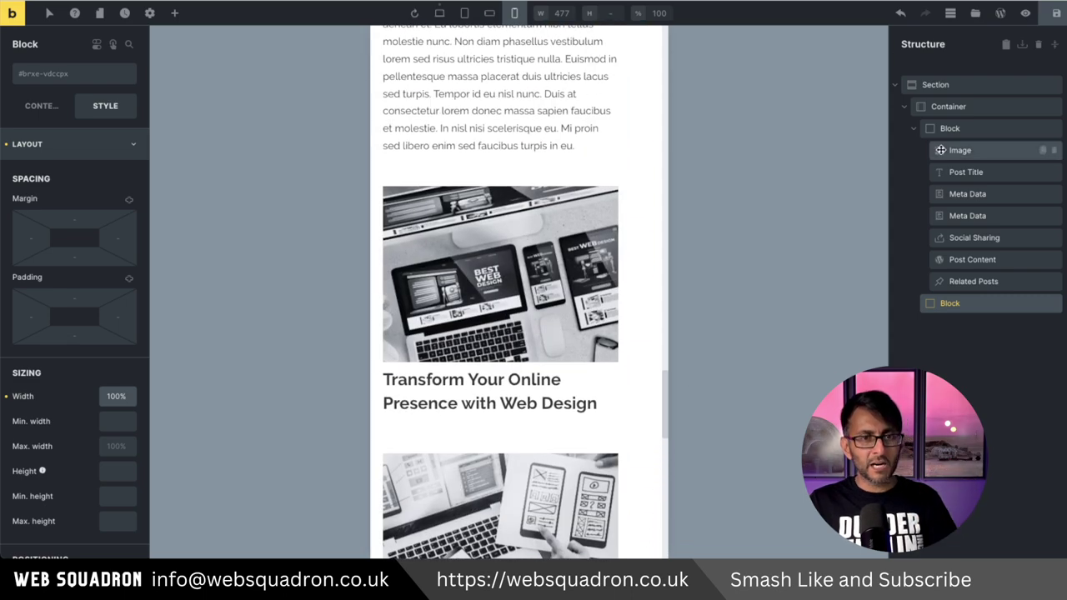
left_click(967, 130)
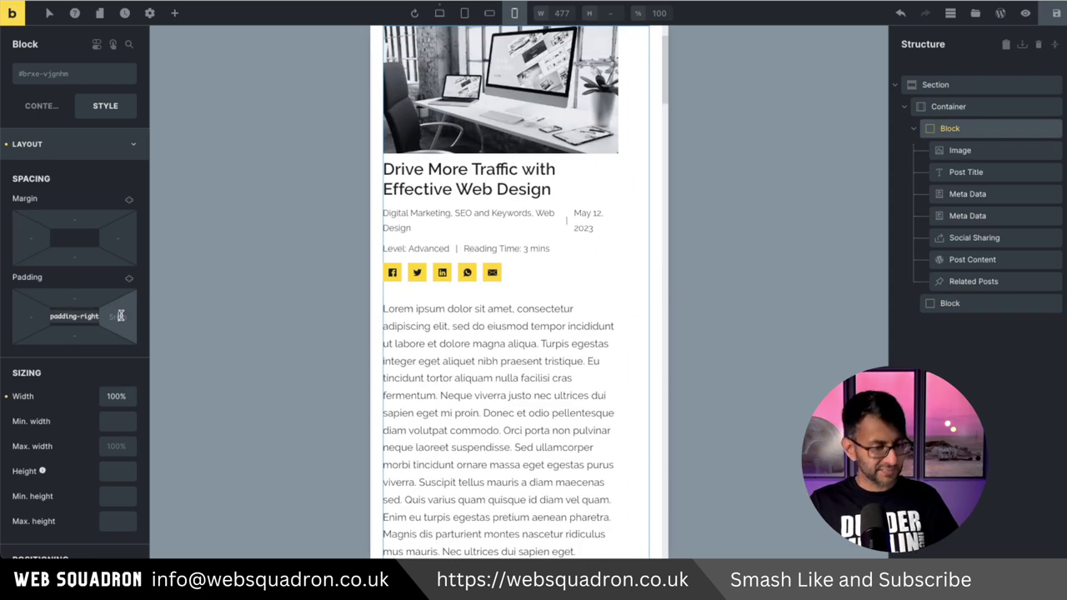
left_click(121, 315)
type("0")
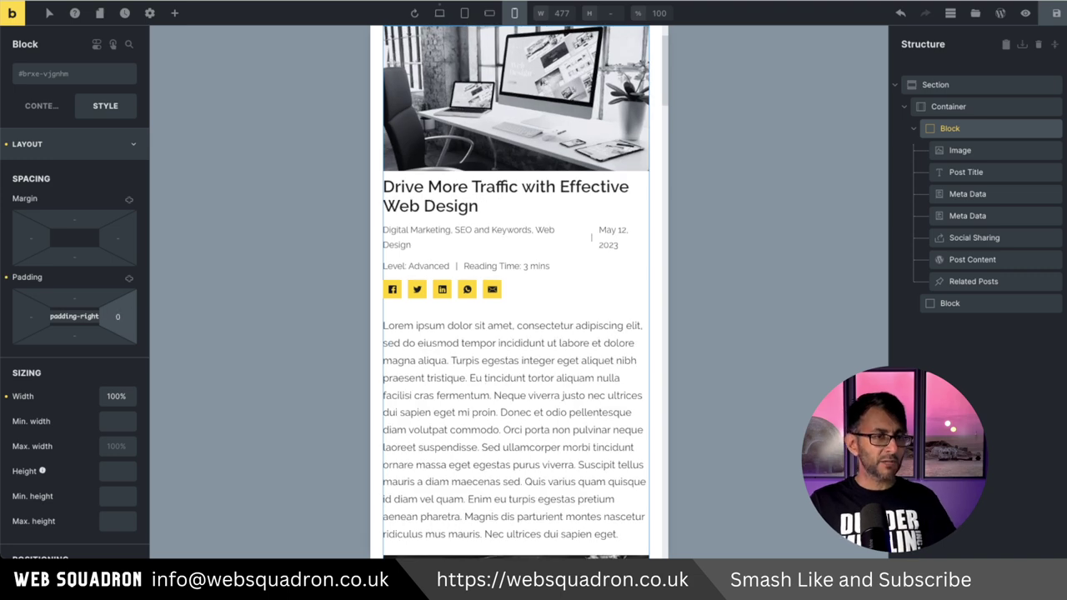
Clear the separator in both Meta Data elements.
left_click(975, 196)
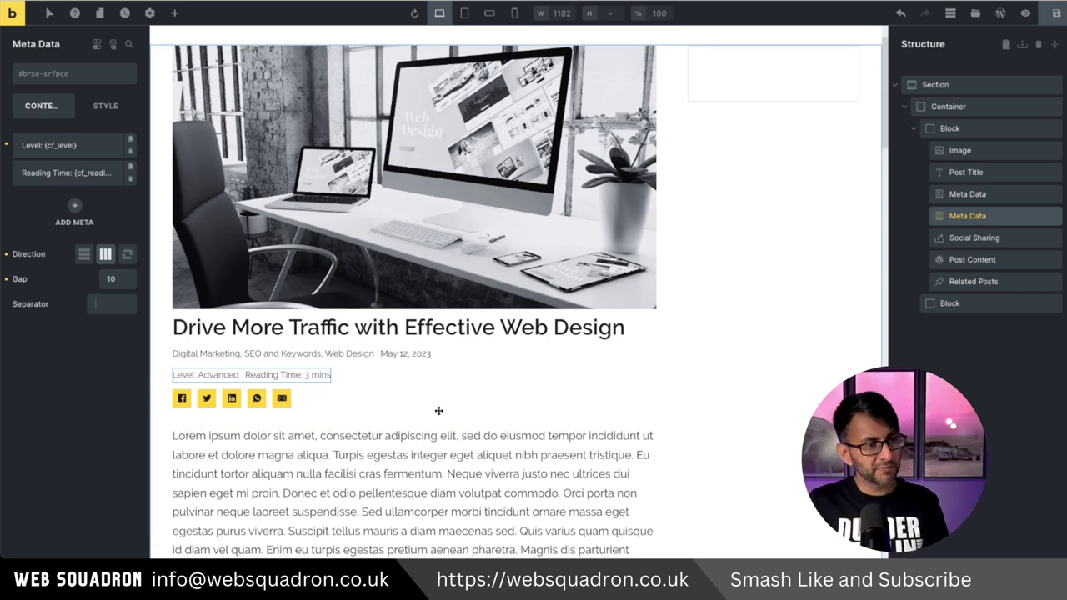
scroll(439, 410, "down", 4)
Add a template display condition for the post type Posts.
left_click(150, 13)
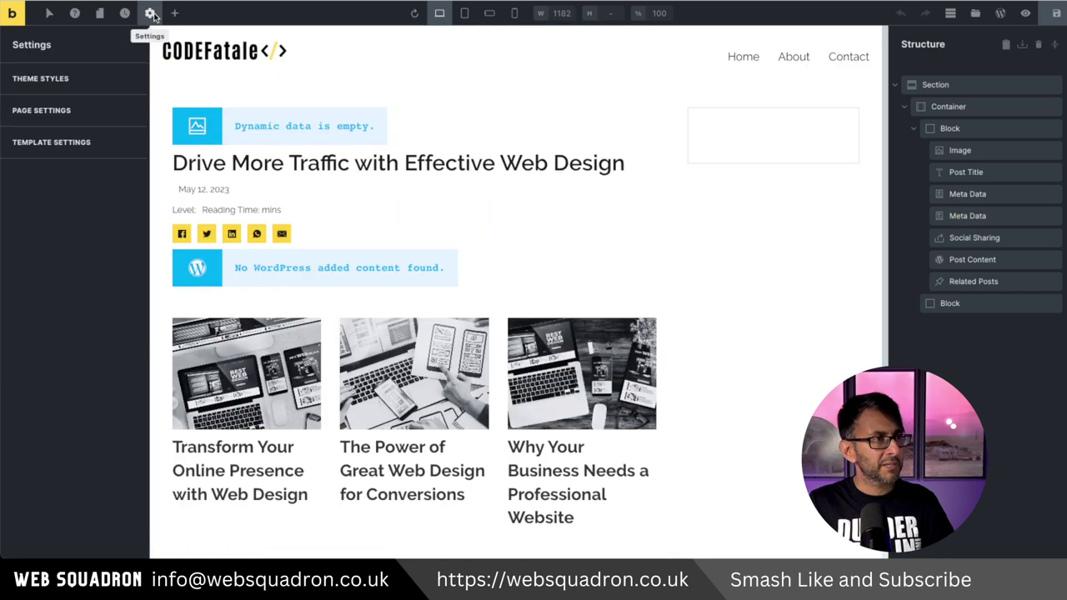
left_click(95, 143)
left_click(112, 79)
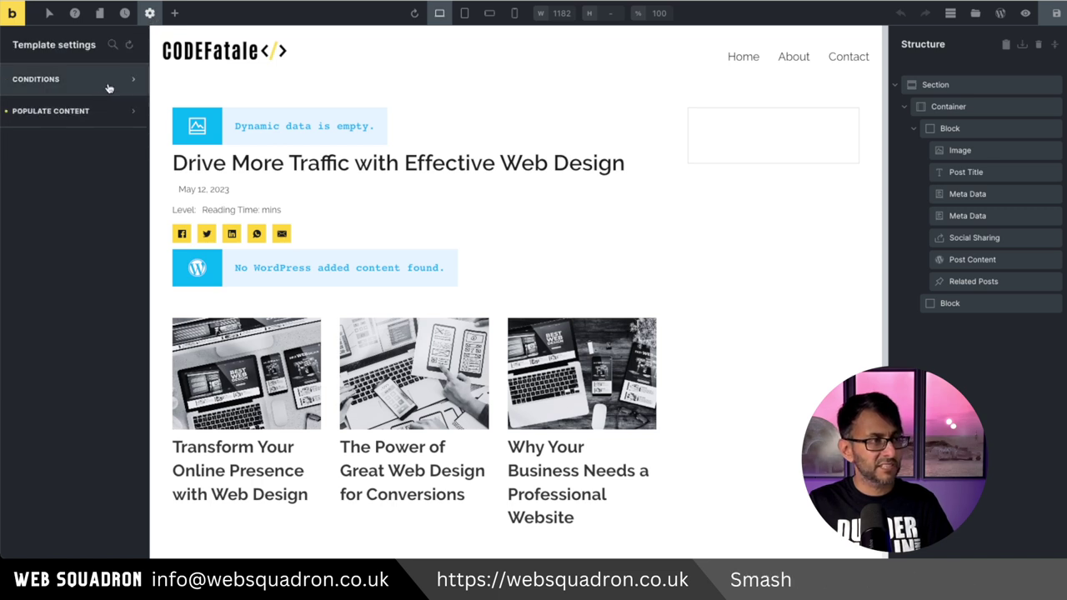
left_click(74, 152)
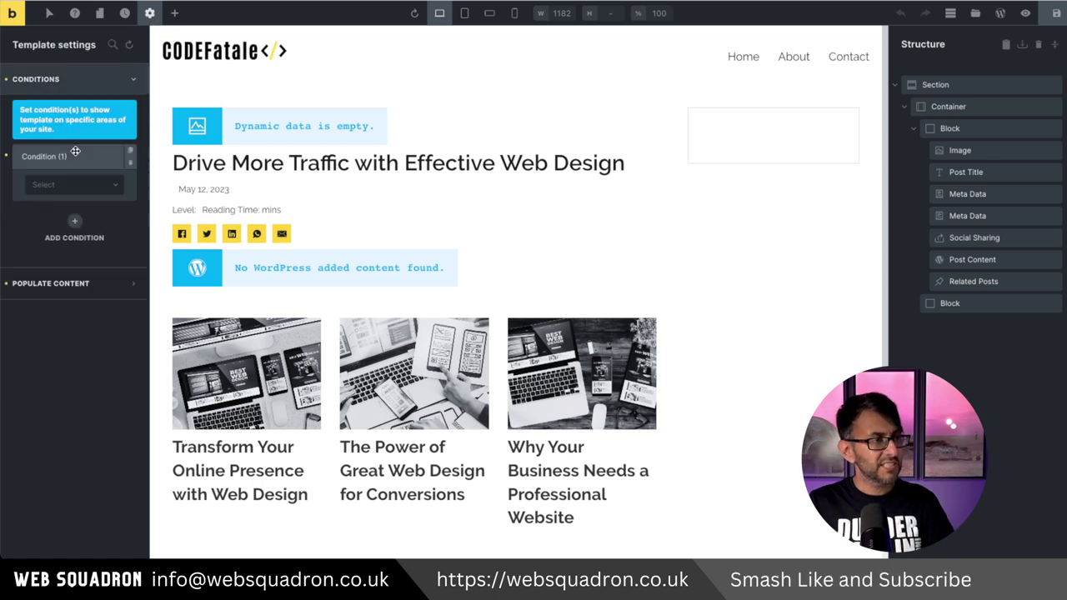
left_click(95, 185)
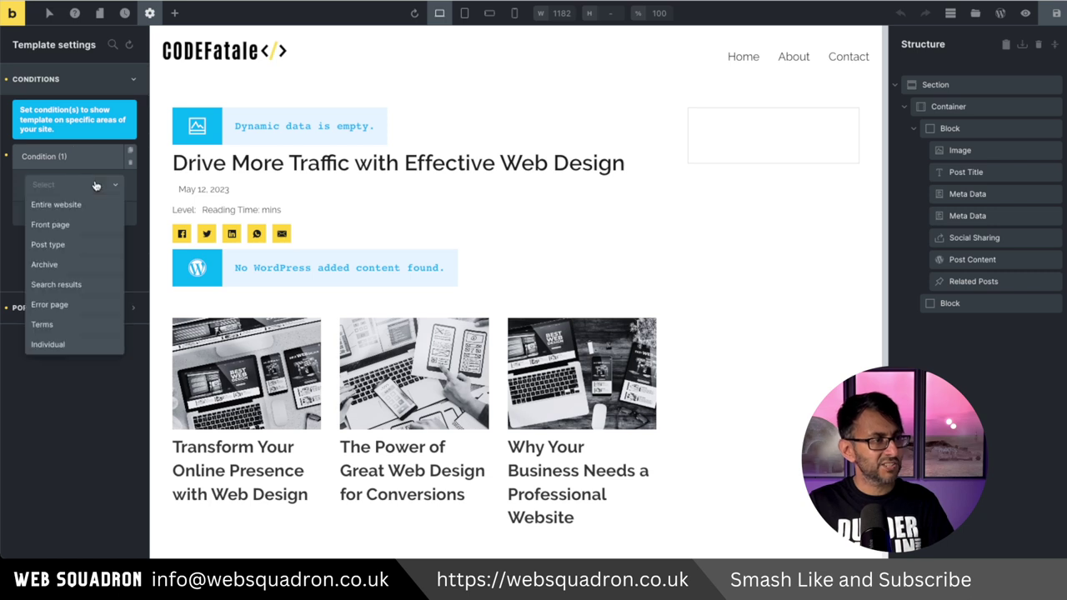
left_click(80, 245)
left_click(82, 237)
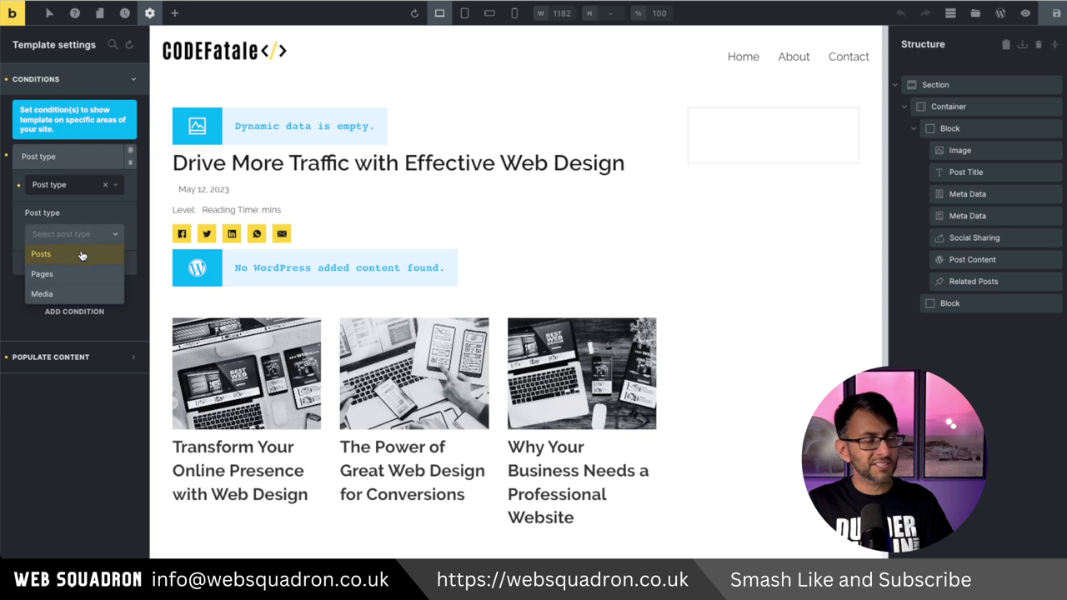
left_click(81, 255)
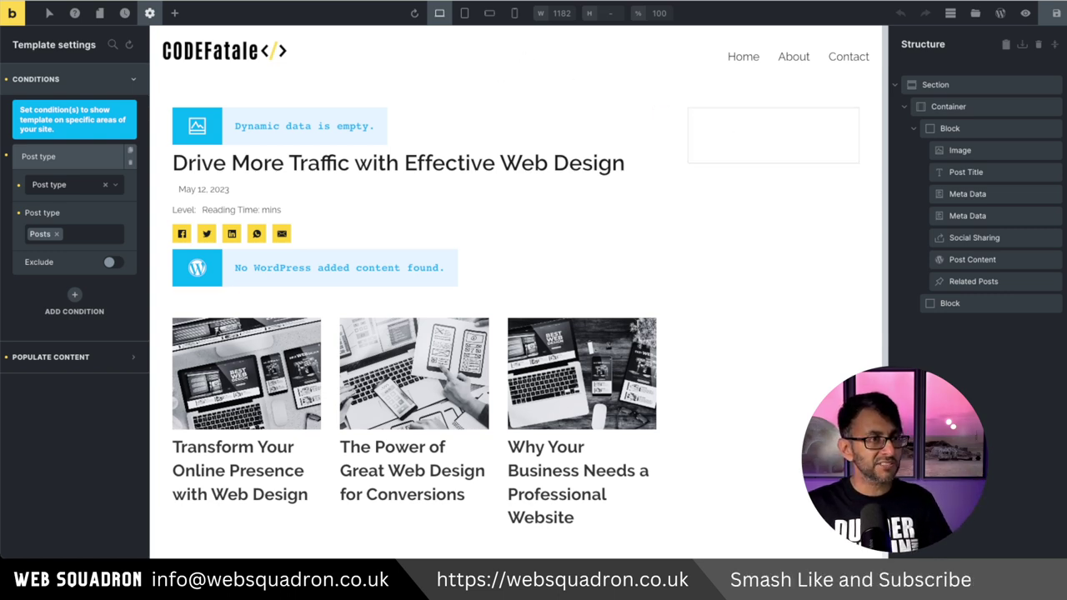
Return to the WordPress dashboard and start a new template from the Bricks templates list.
left_click(12, 12)
mouse_move(34, 105)
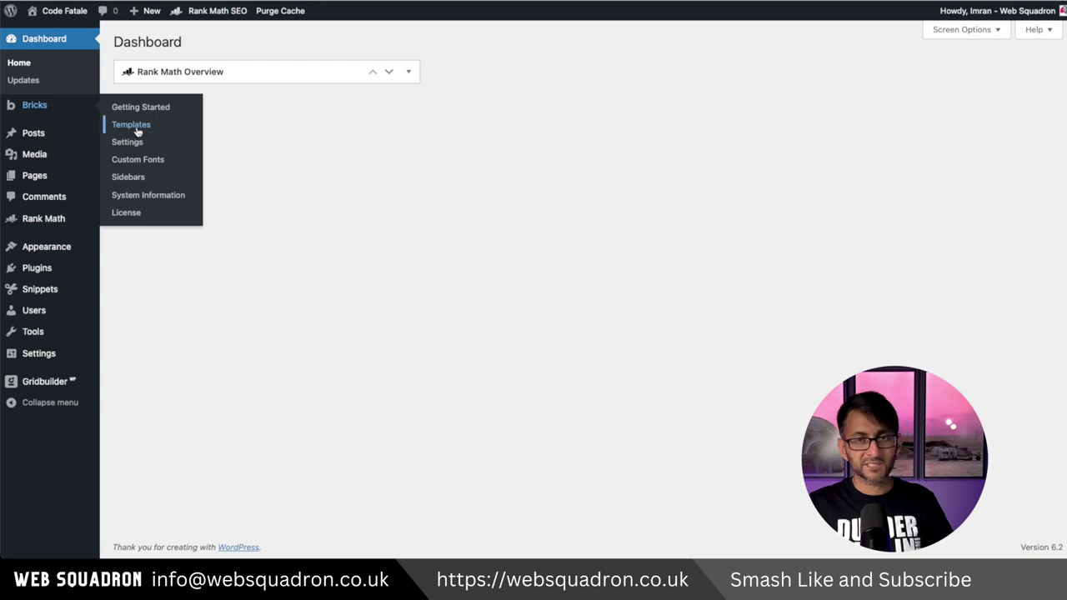
left_click(138, 125)
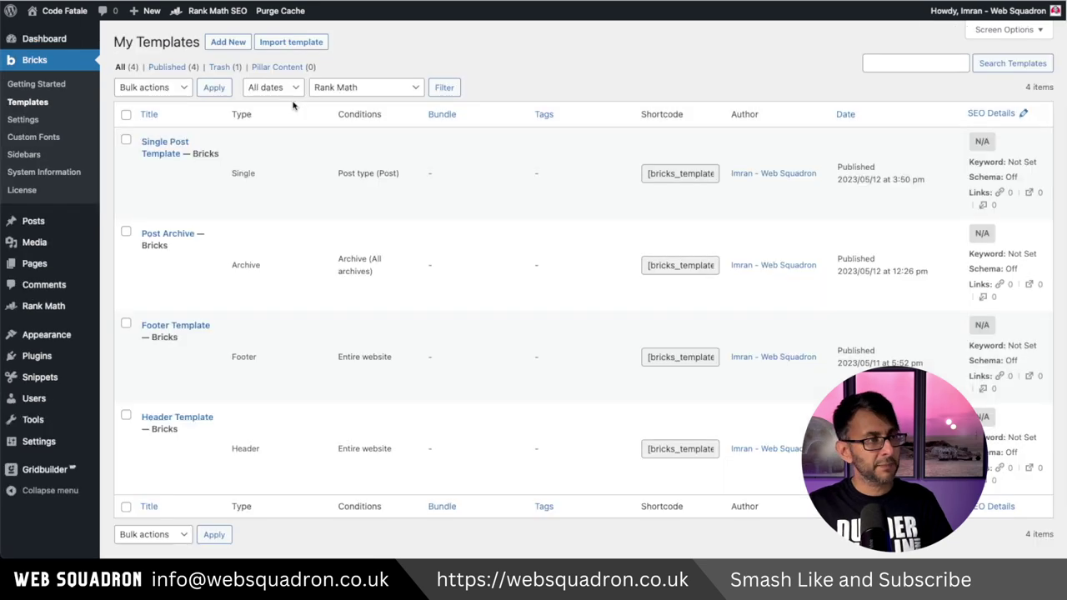
left_click(220, 45)
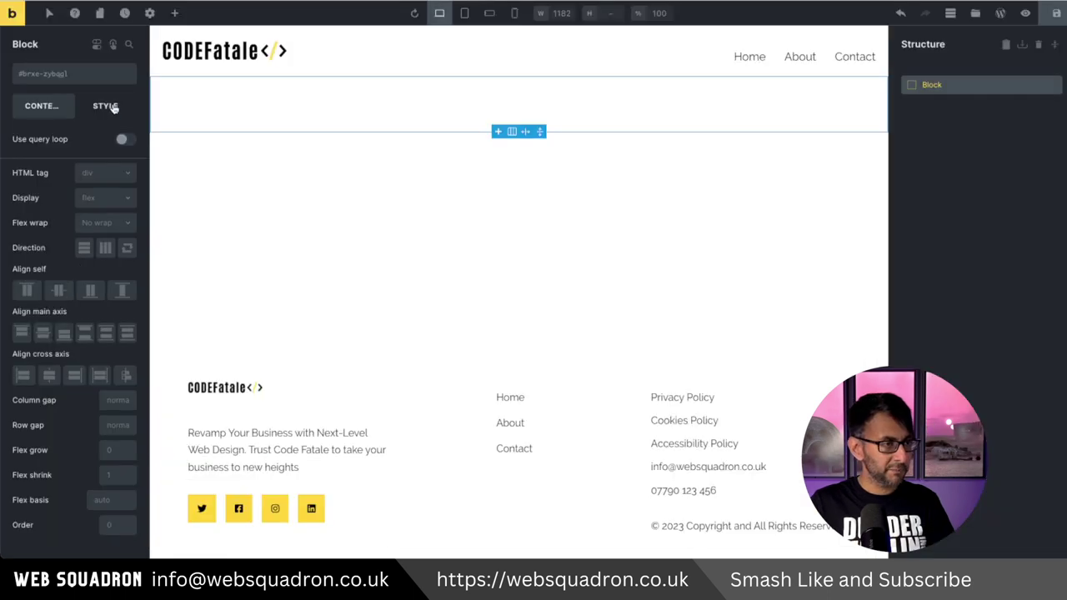
Set the new template block's width to 275.
left_click(104, 106)
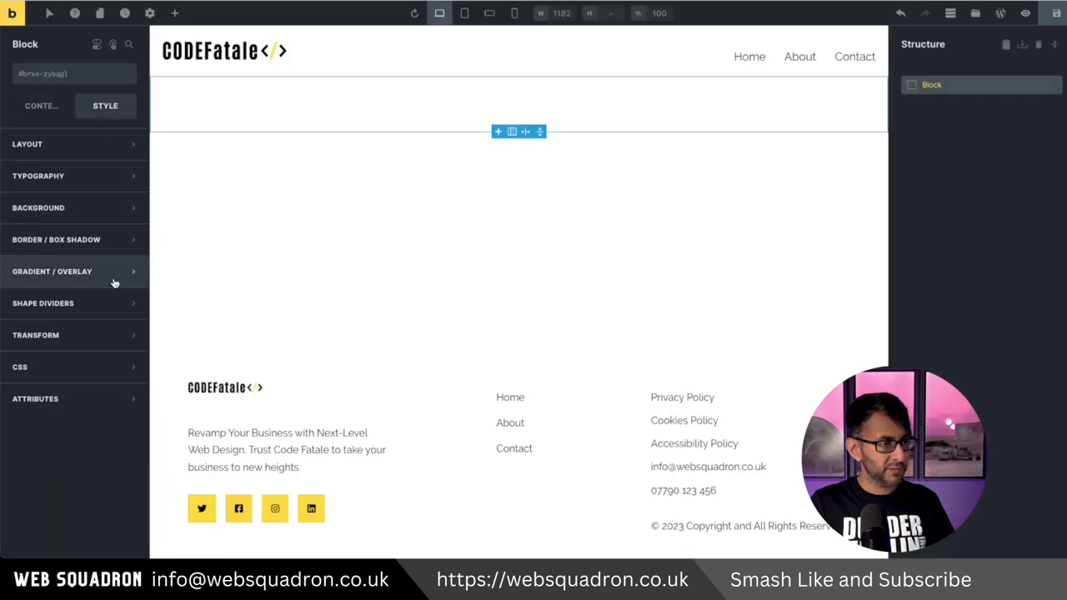
left_click(92, 154)
left_click(113, 397)
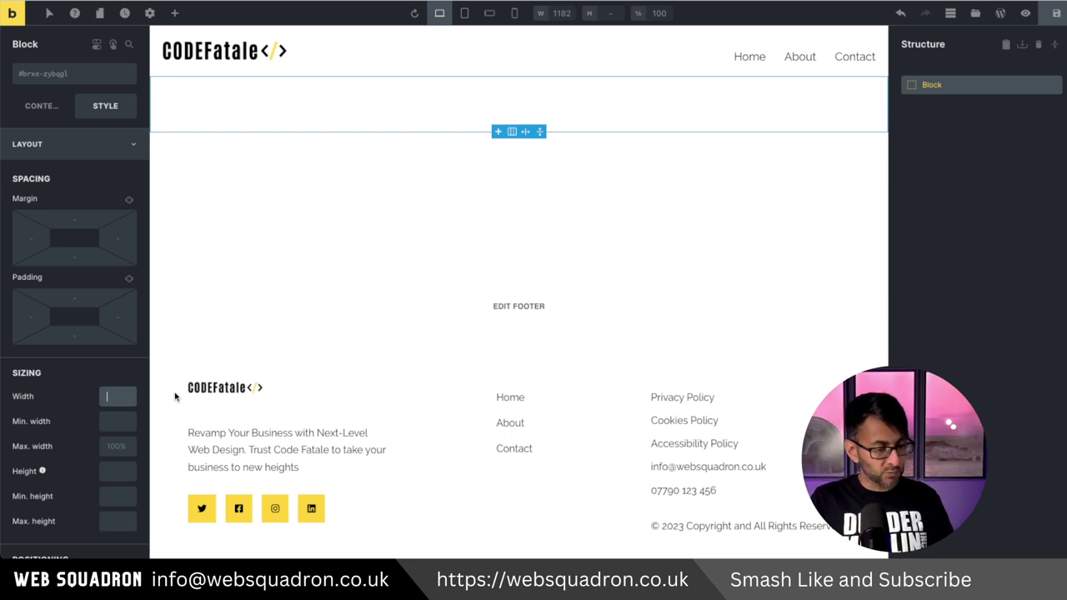
type("275")
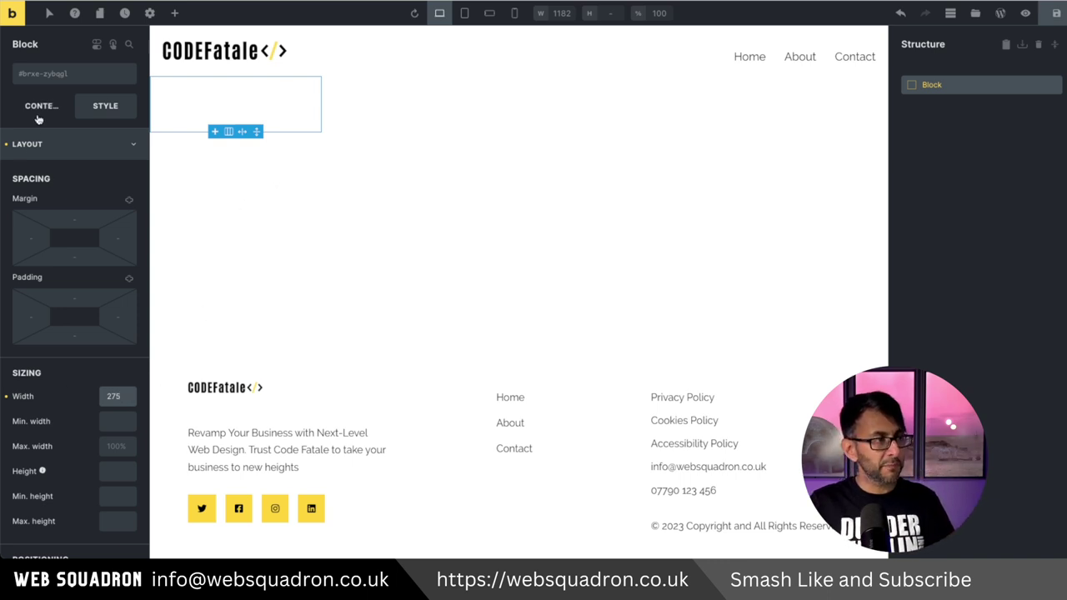
Set the block's left and right padding to 2rem.
left_click(33, 318)
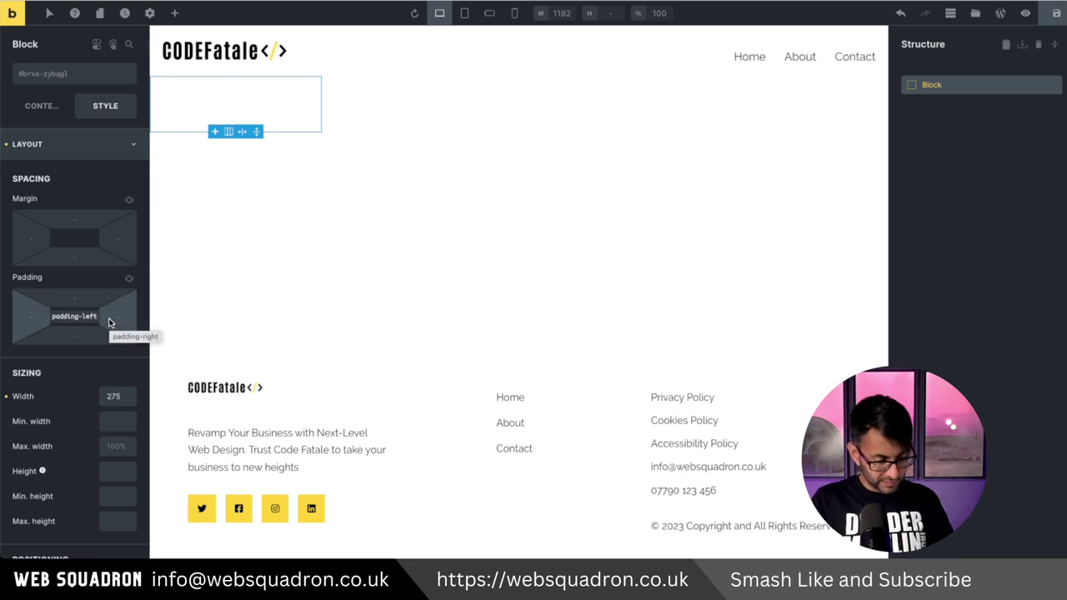
type("2rem")
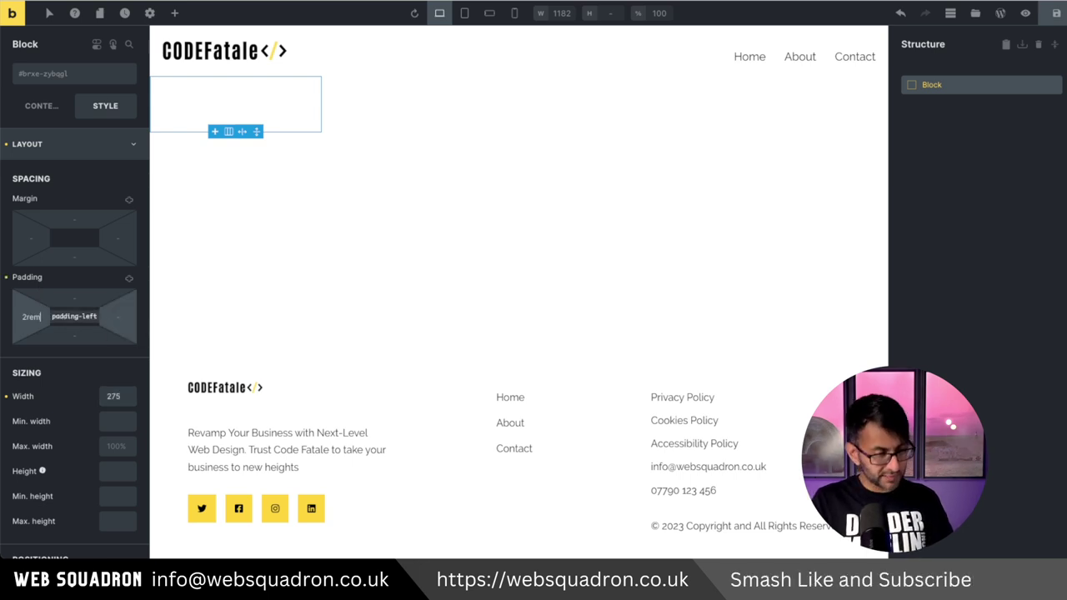
left_click(115, 317)
type("2re")
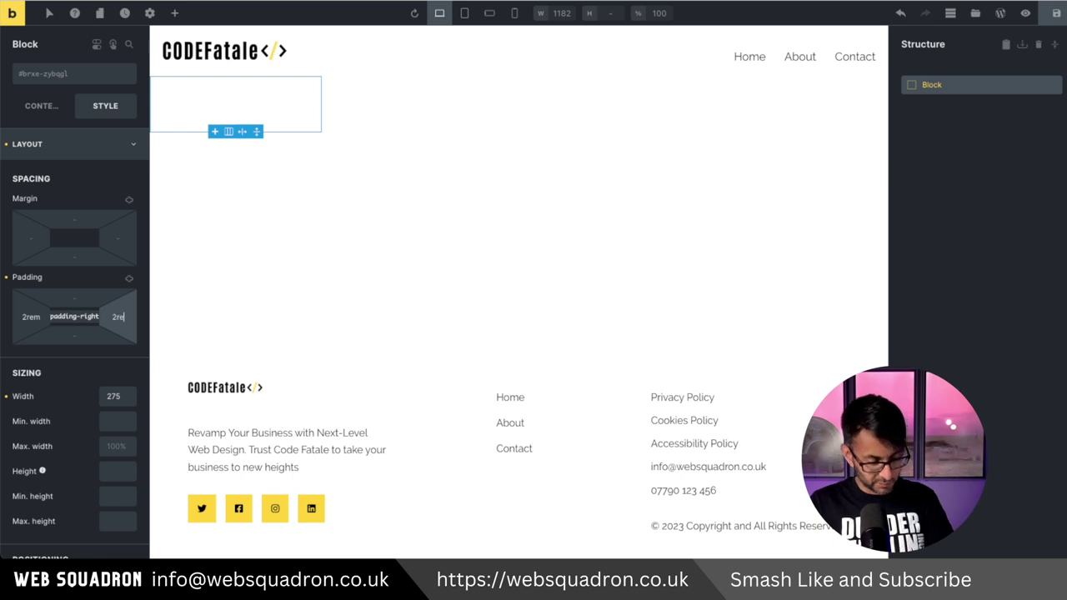
type("m")
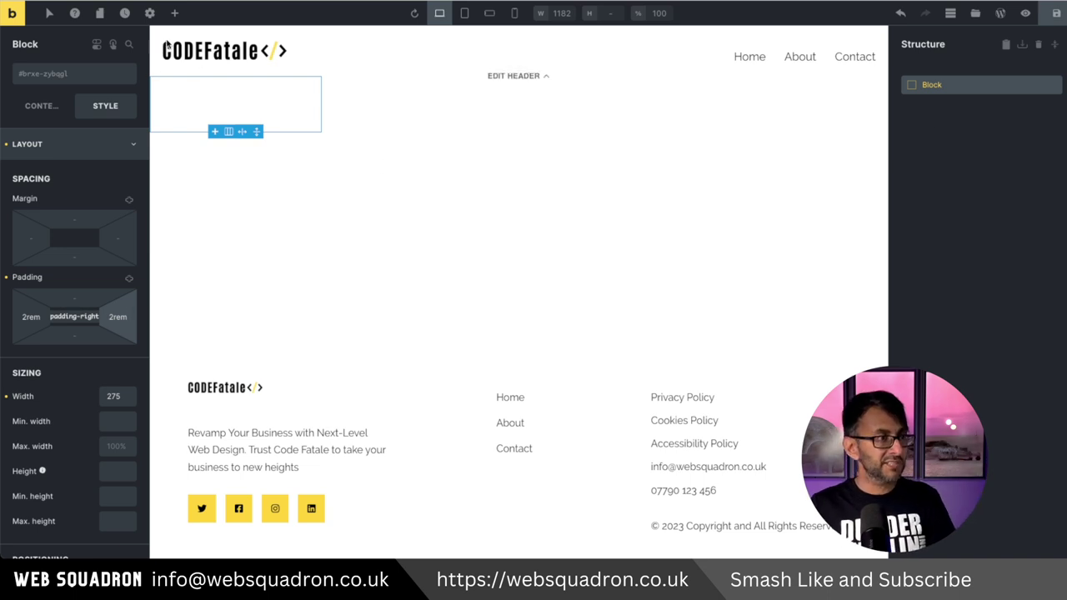
Find the Image element and add it to the block.
left_click(176, 14)
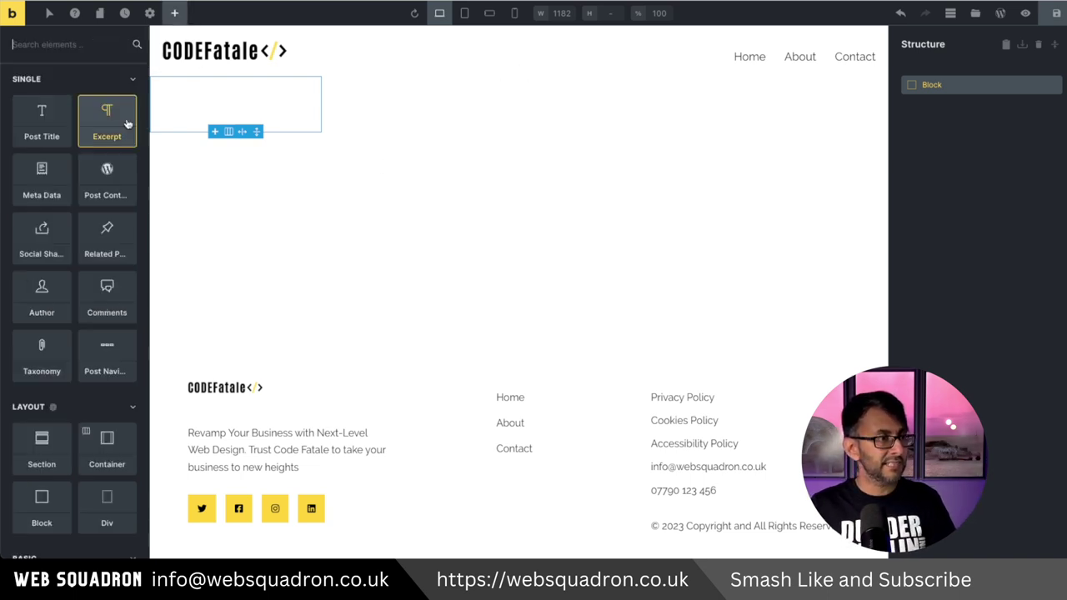
type("image")
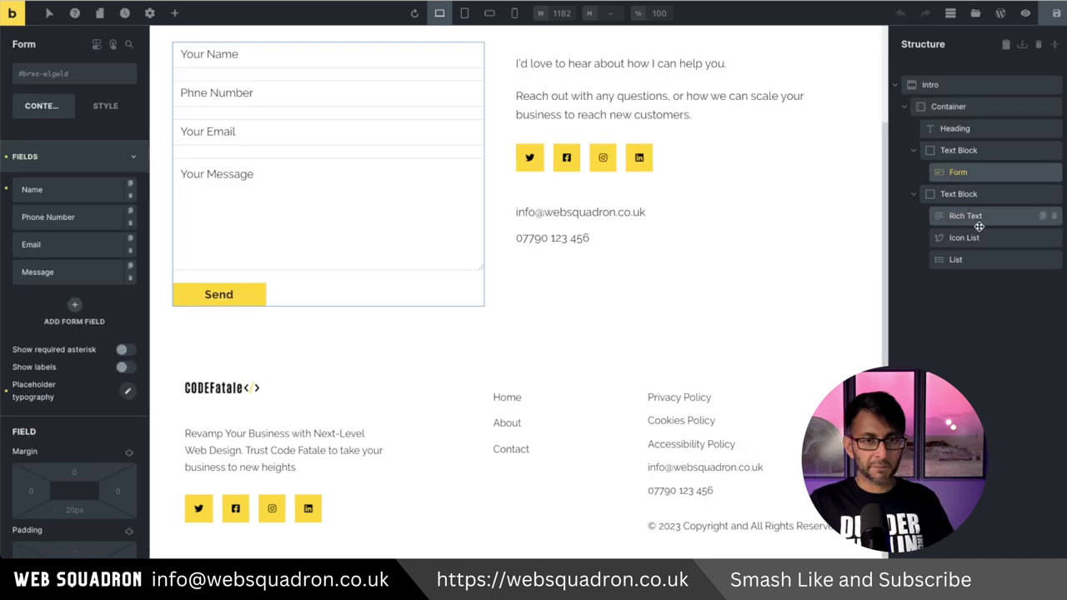
Copy the social Icon List from the contact page and paste it into the new template.
right_click(980, 239)
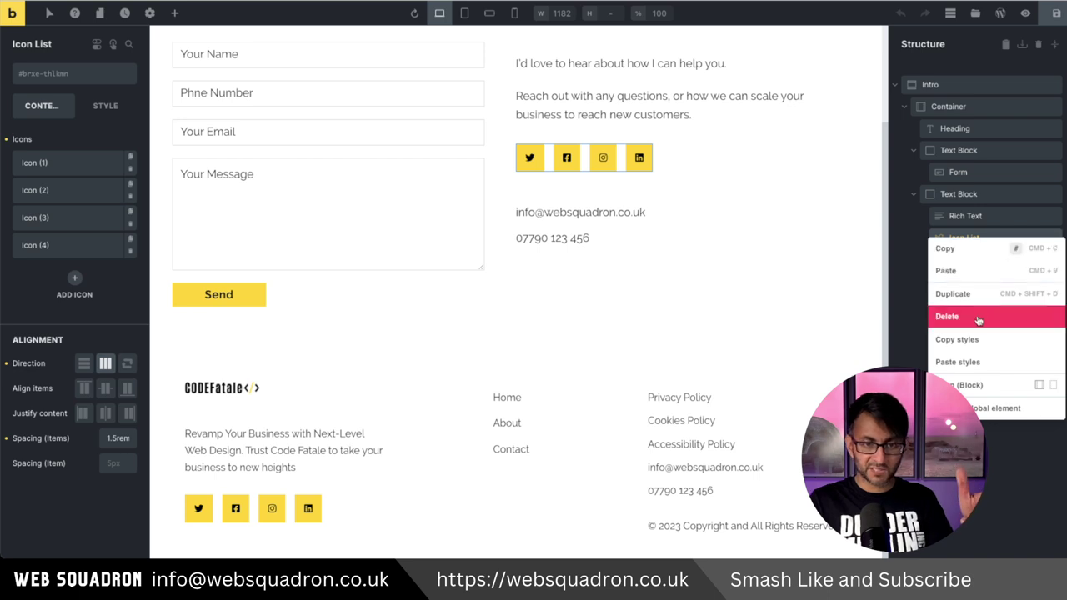
left_click(982, 255)
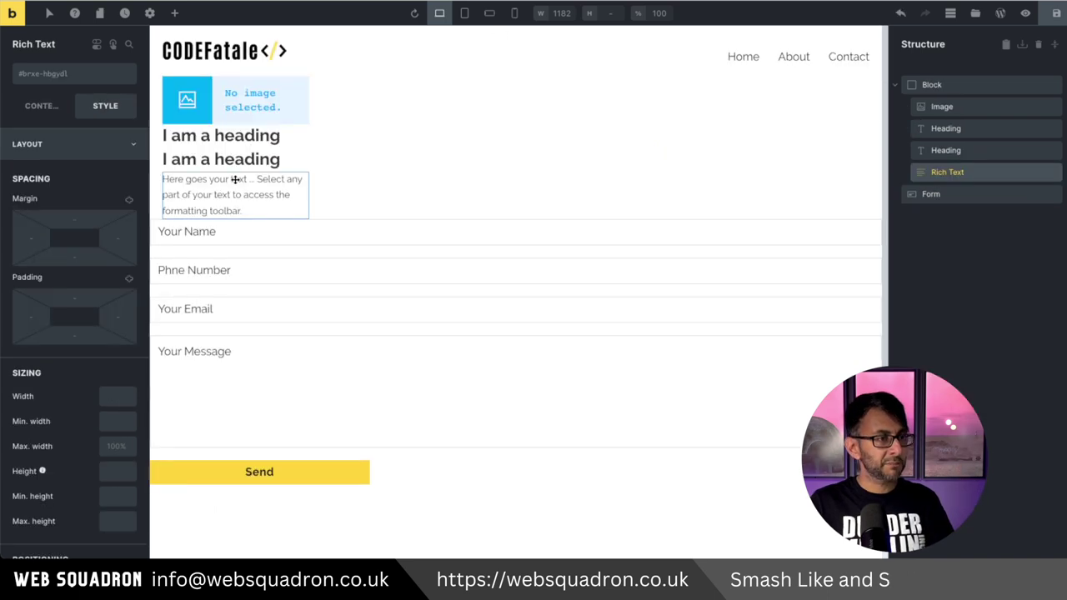
right_click(328, 196)
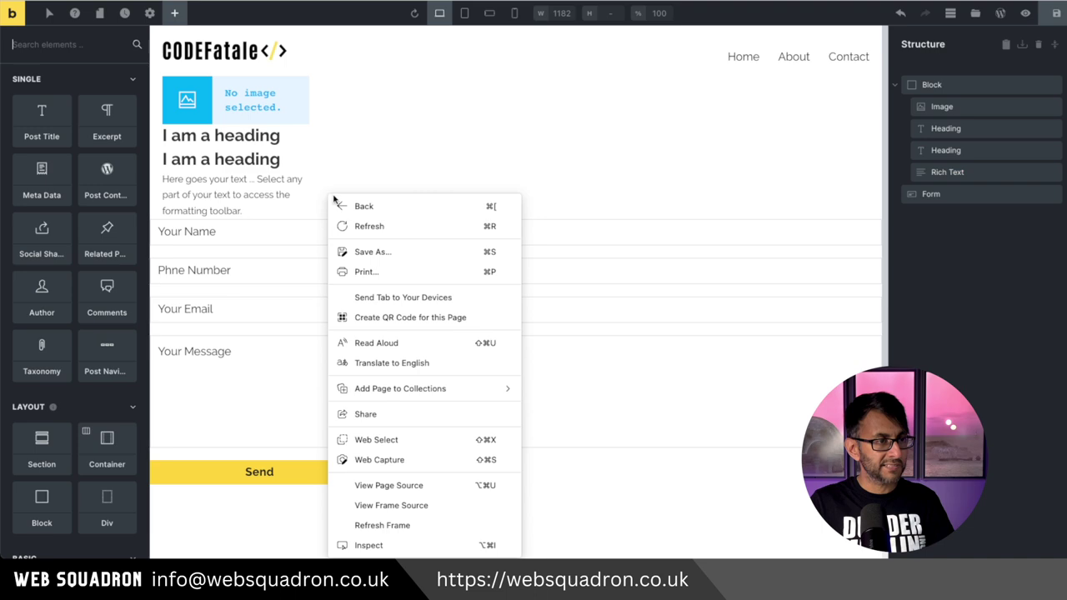
left_click(243, 241)
right_click(243, 241)
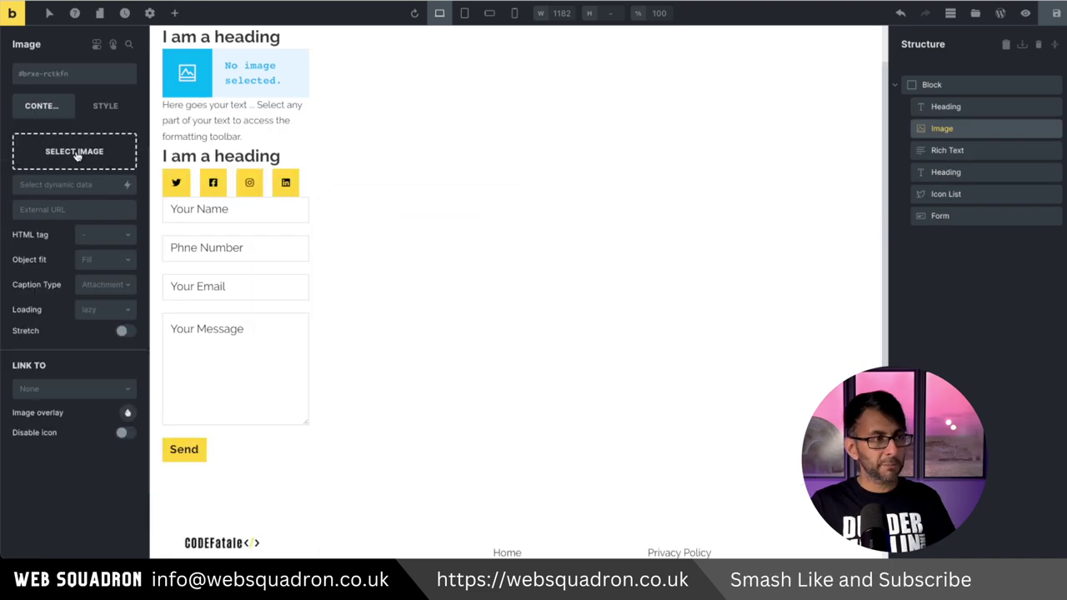
Crop the smiling web designer picture to the 300 × 300 selection around her face and save it.
left_click(45, 153)
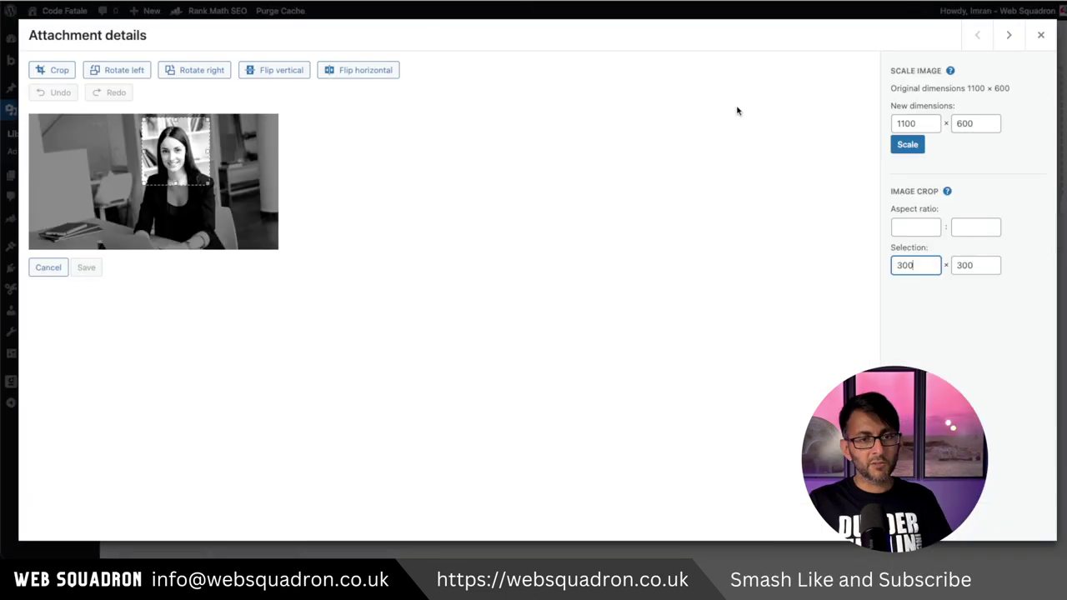
left_click(40, 71)
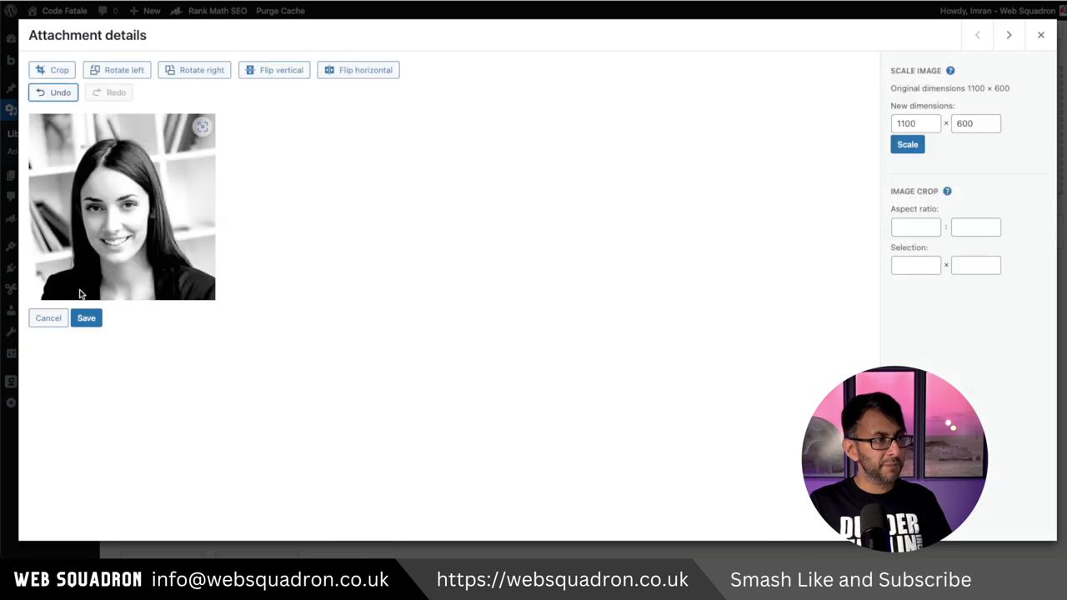
left_click(86, 317)
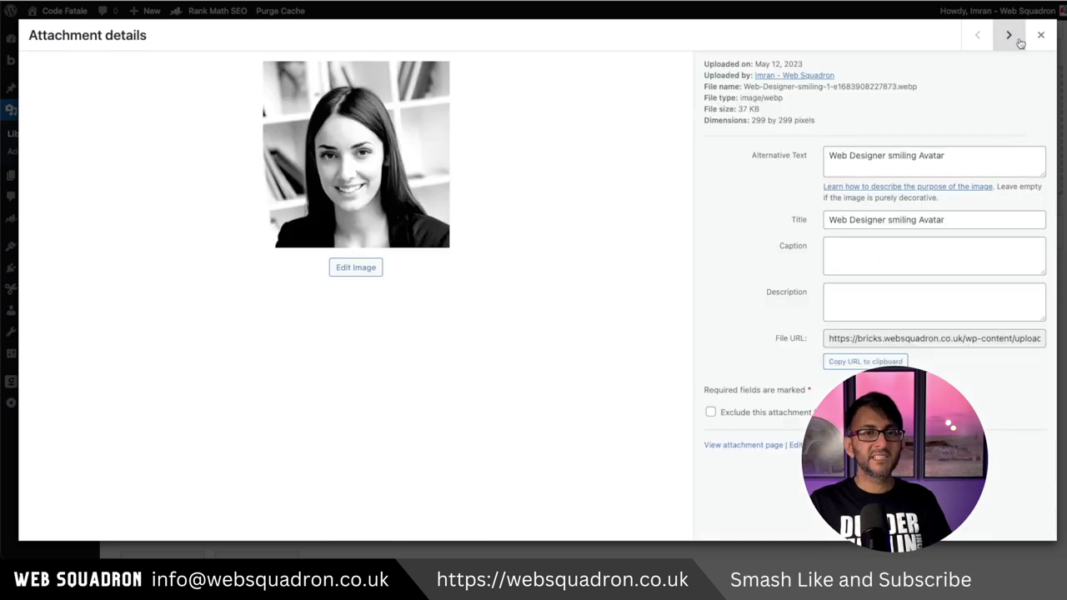
Scale the cropped avatar image to 200 × 200.
left_click(355, 267)
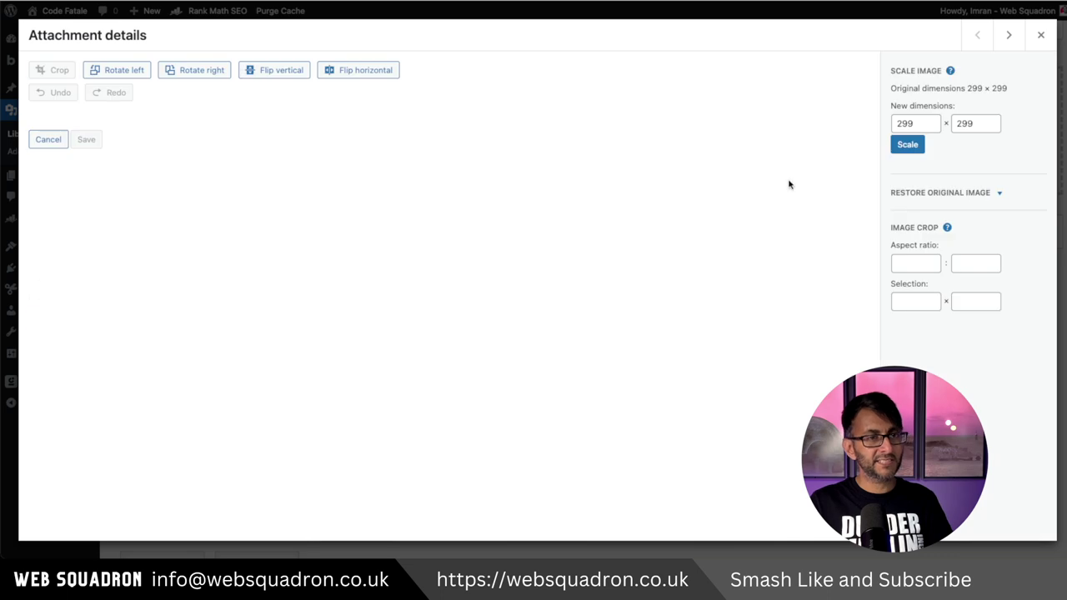
double_click(921, 123)
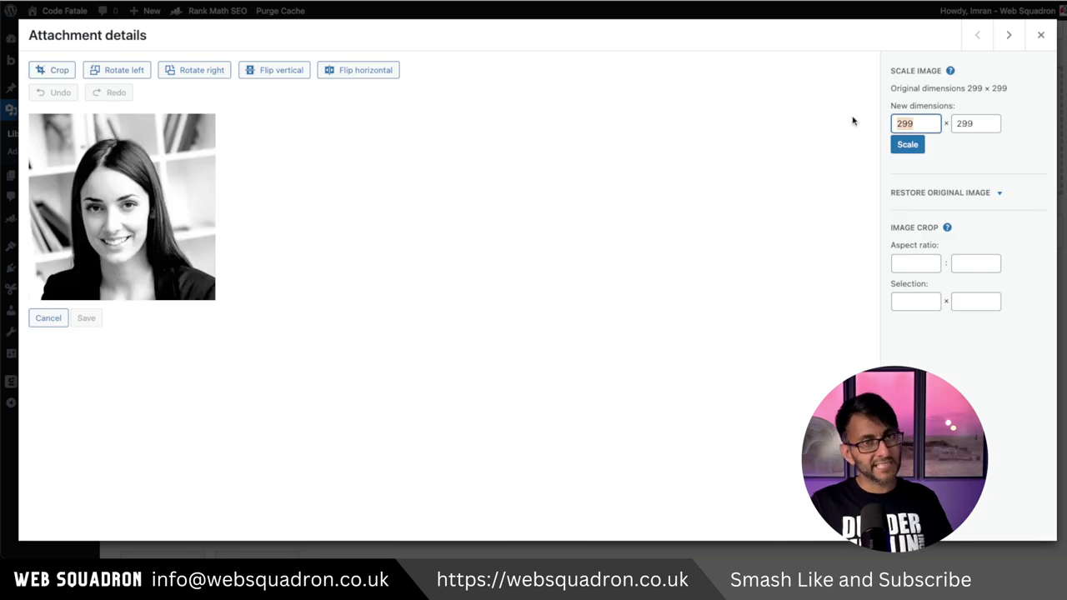
type("200")
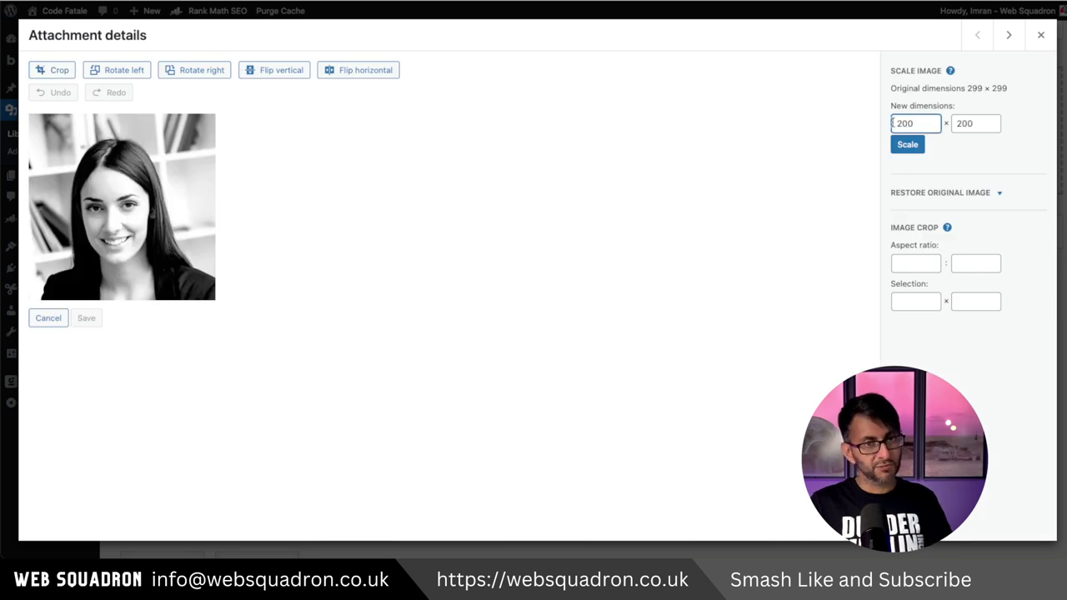
left_click(913, 144)
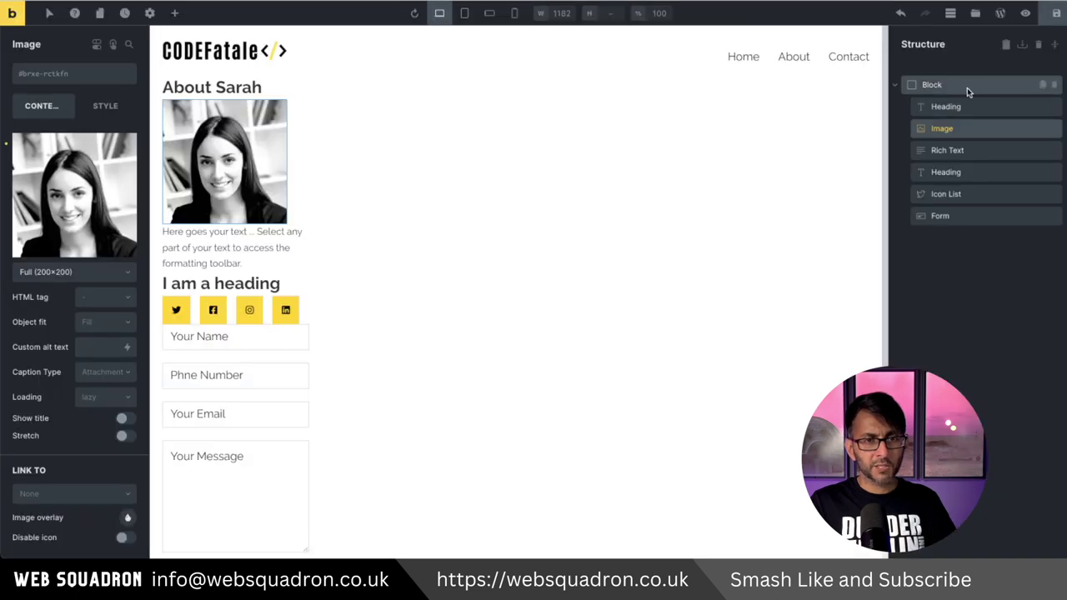
Center the block's contents on the cross axis and open its left padding for editing.
left_click(967, 86)
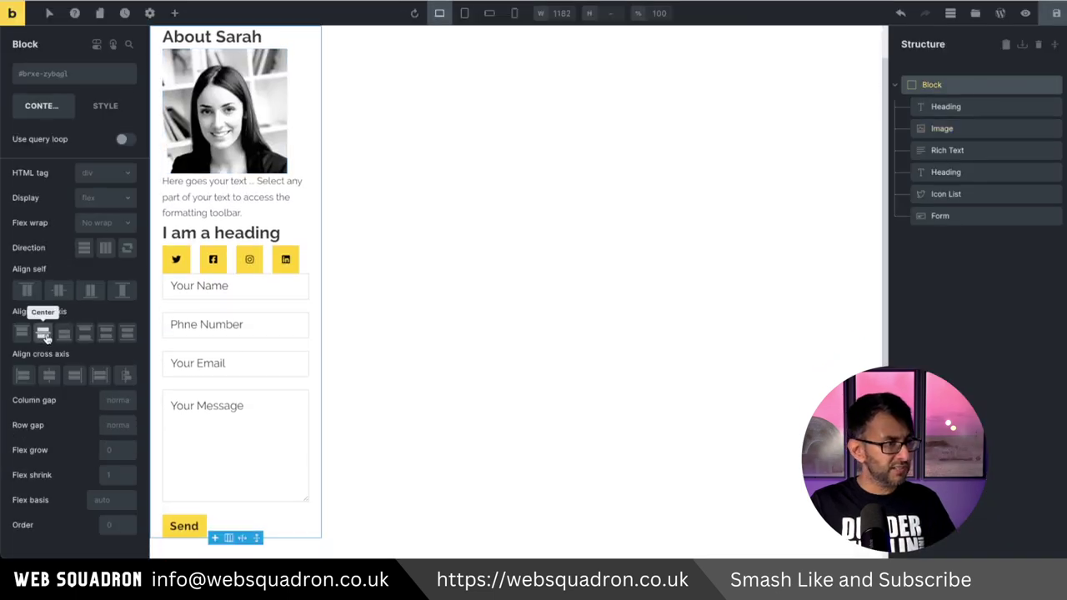
left_click(49, 376)
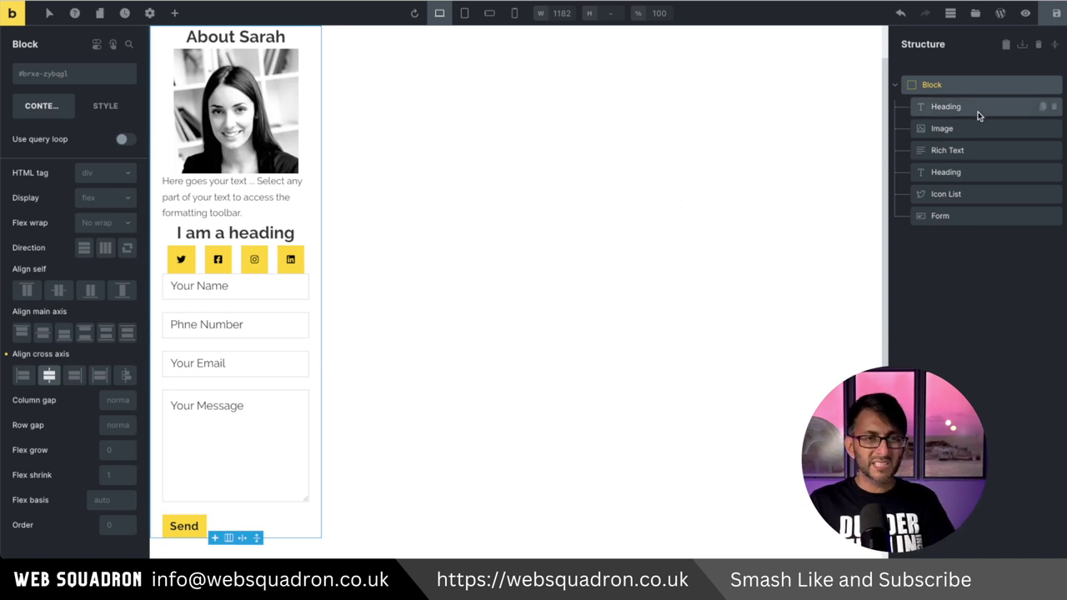
left_click(104, 106)
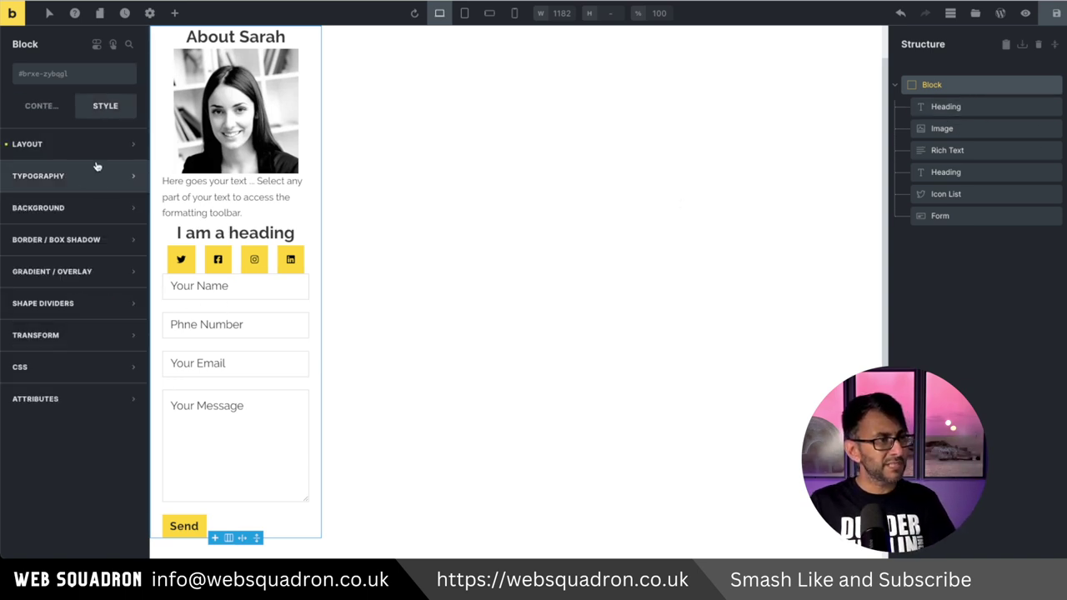
left_click(75, 144)
left_click(27, 317)
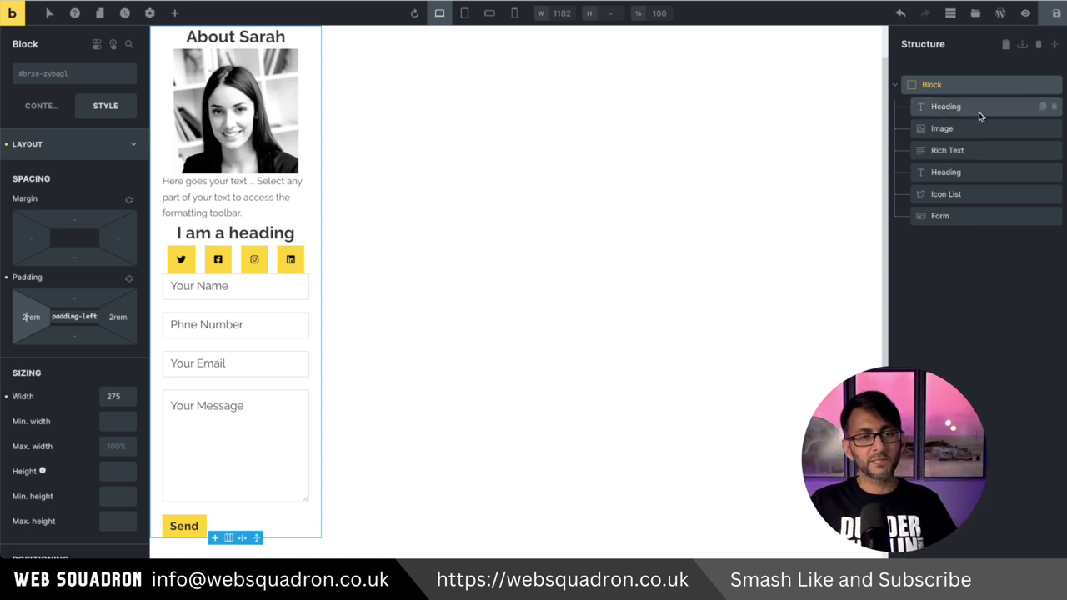
Replace the rich text with "Web designer who can transform your business from good to great" and apply the text-body class to it.
left_click(984, 150)
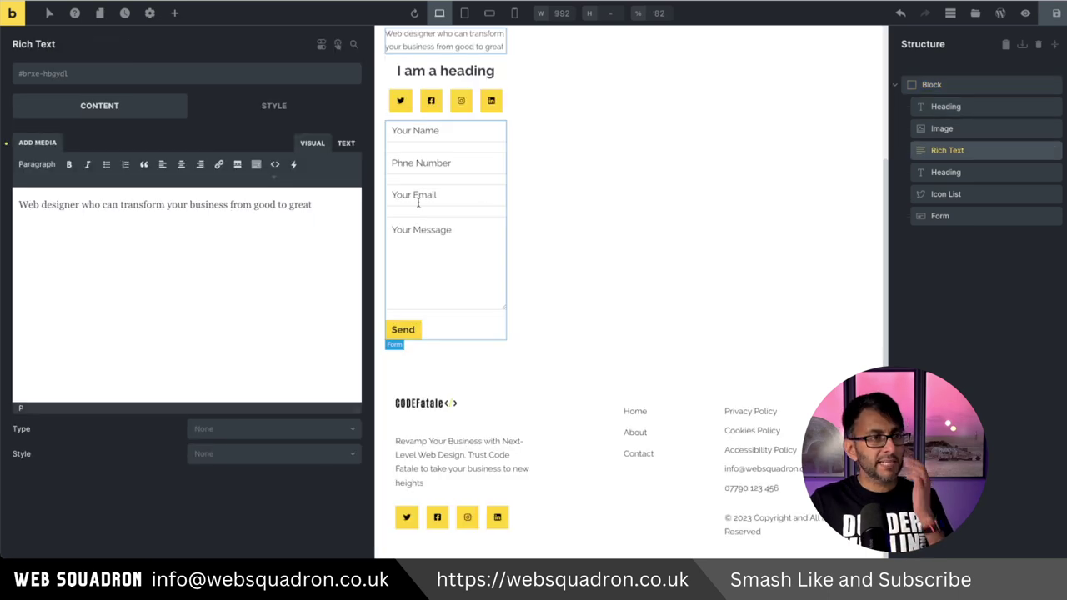
left_click(171, 73)
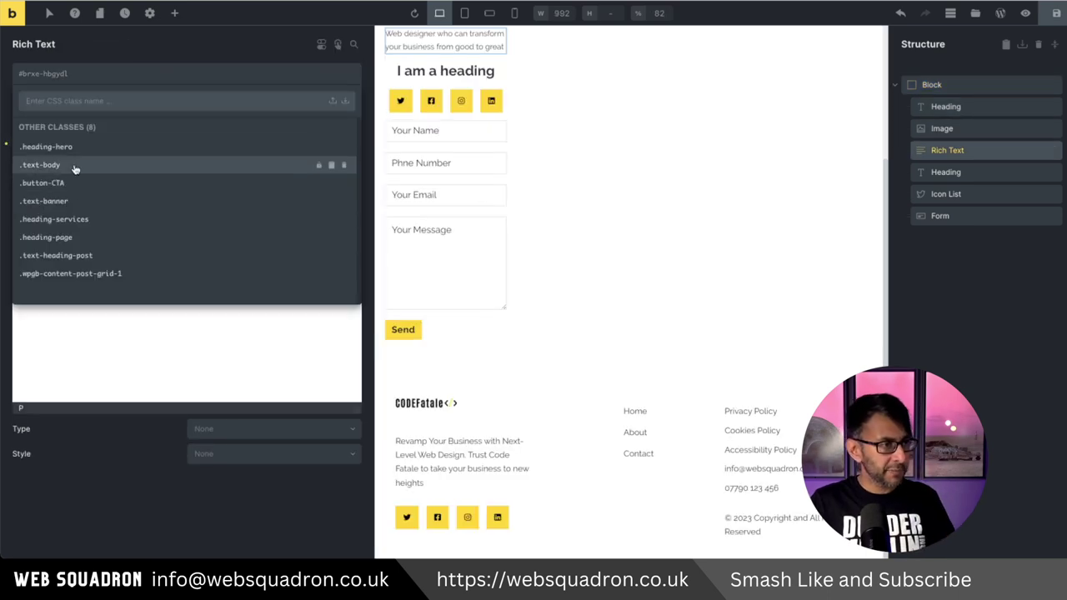
left_click(78, 167)
scroll(196, 167, "up", 4)
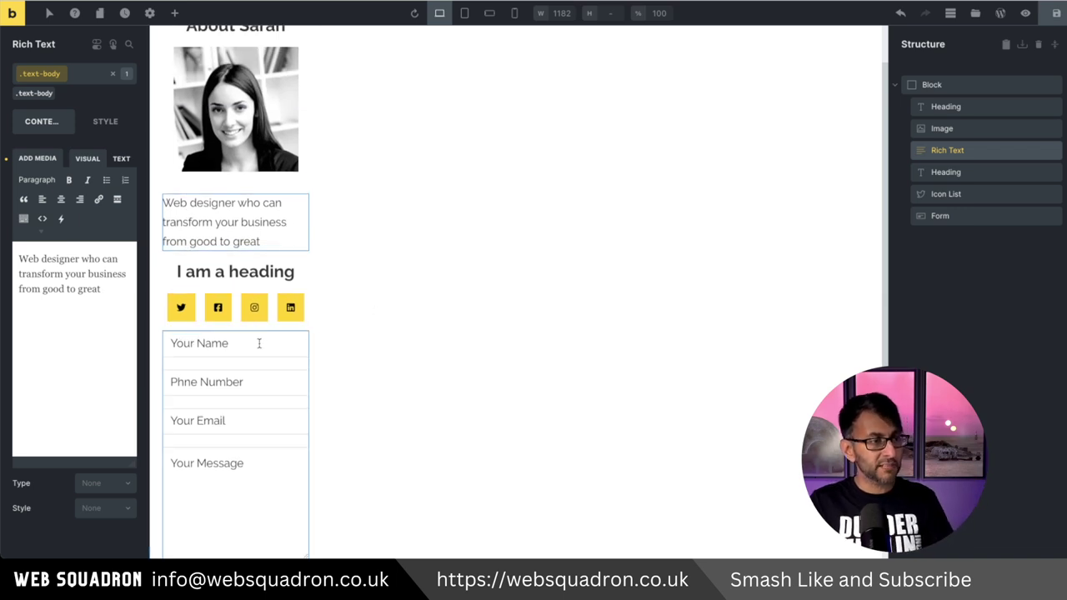
scroll(239, 108, "up", 2)
Apply the heading-services class to both headings in the sidebar block.
left_click(958, 107)
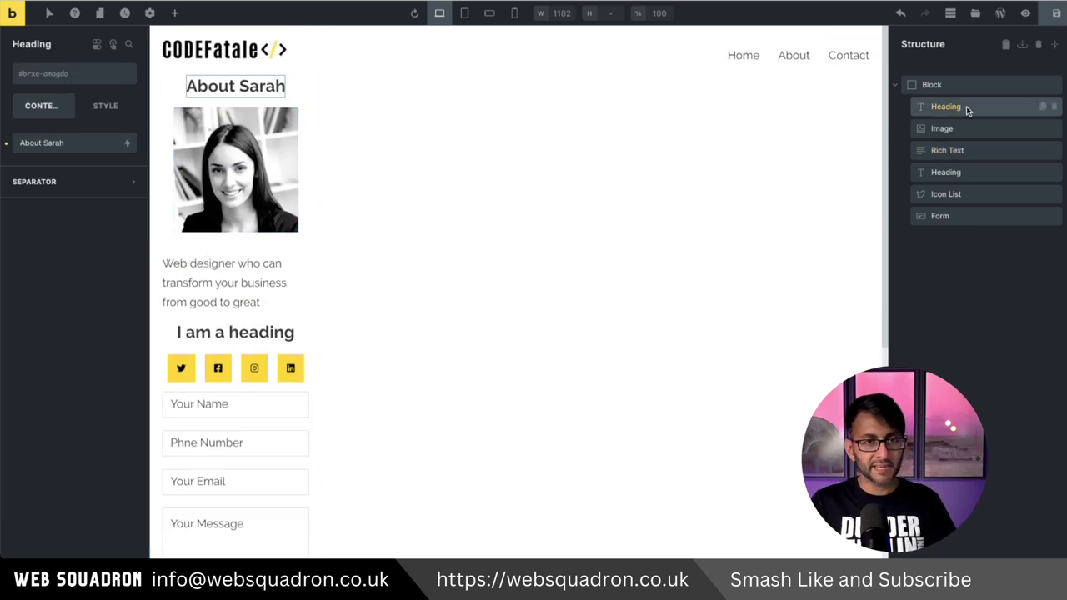
left_click(84, 78)
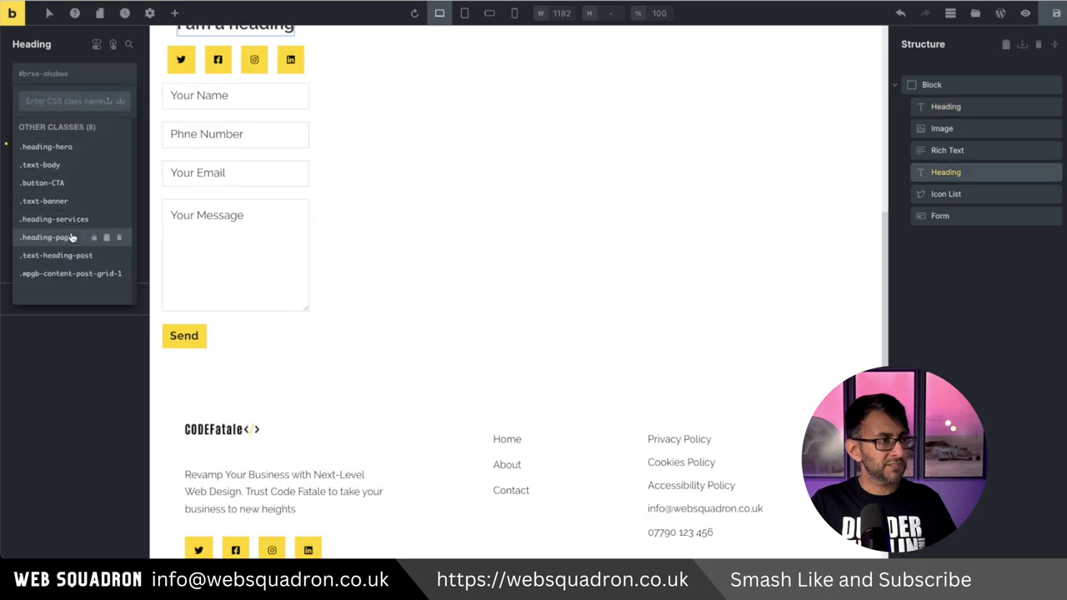
left_click(74, 221)
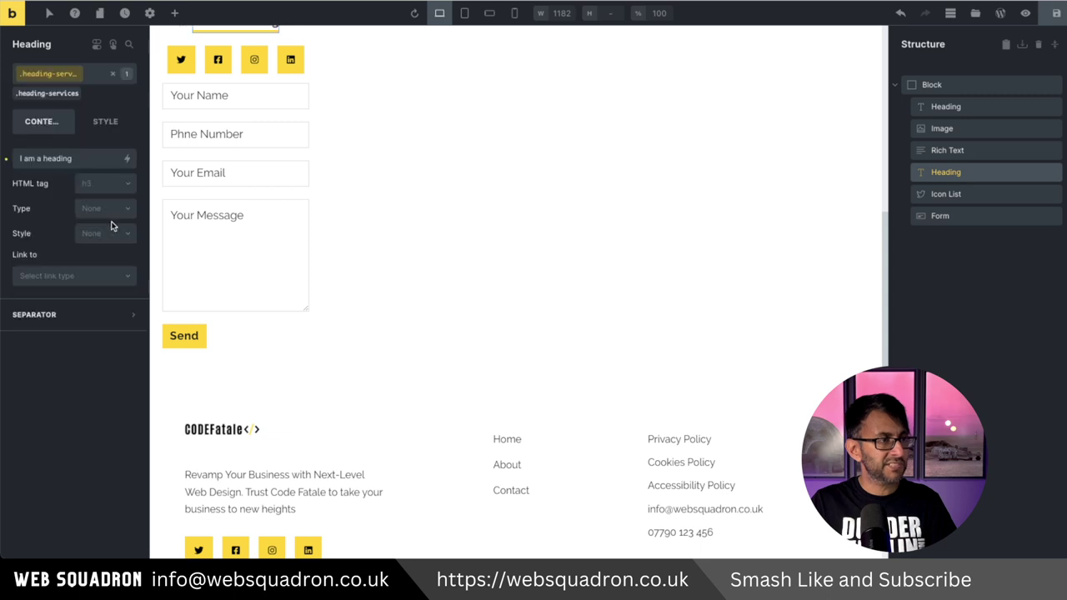
scroll(388, 229, "up", 3)
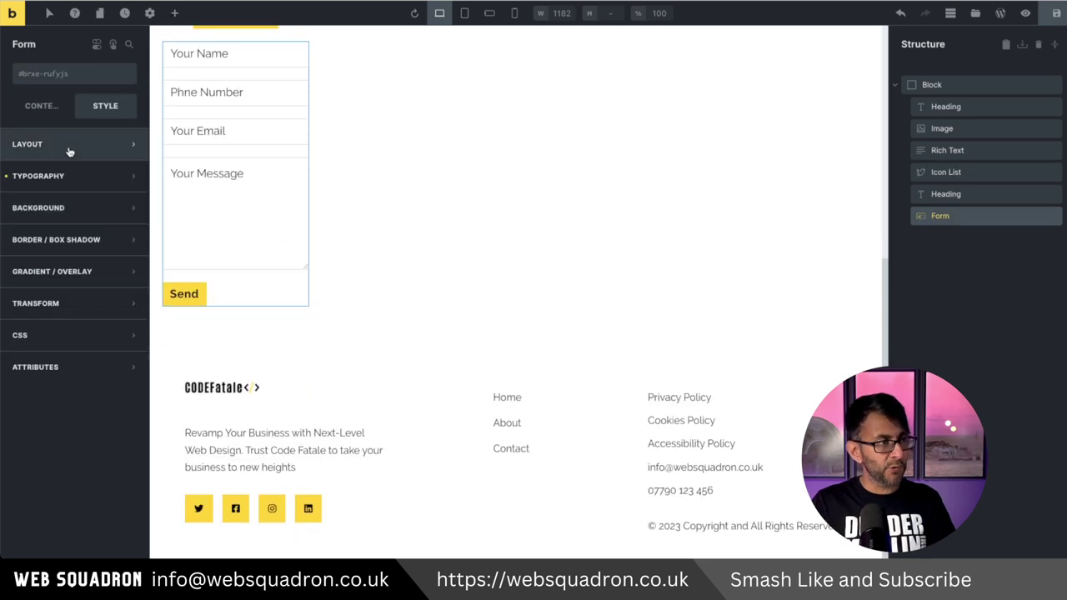
Delete the Name, Phone Number and Message fields from the form, keeping only the Email field.
left_click(35, 108)
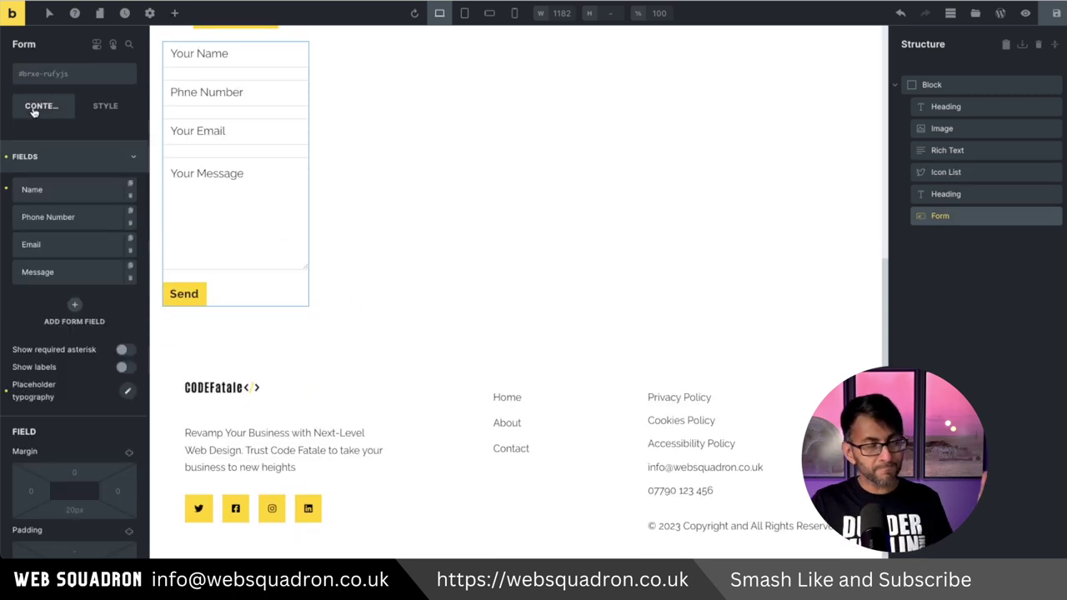
left_click(130, 199)
left_click(130, 196)
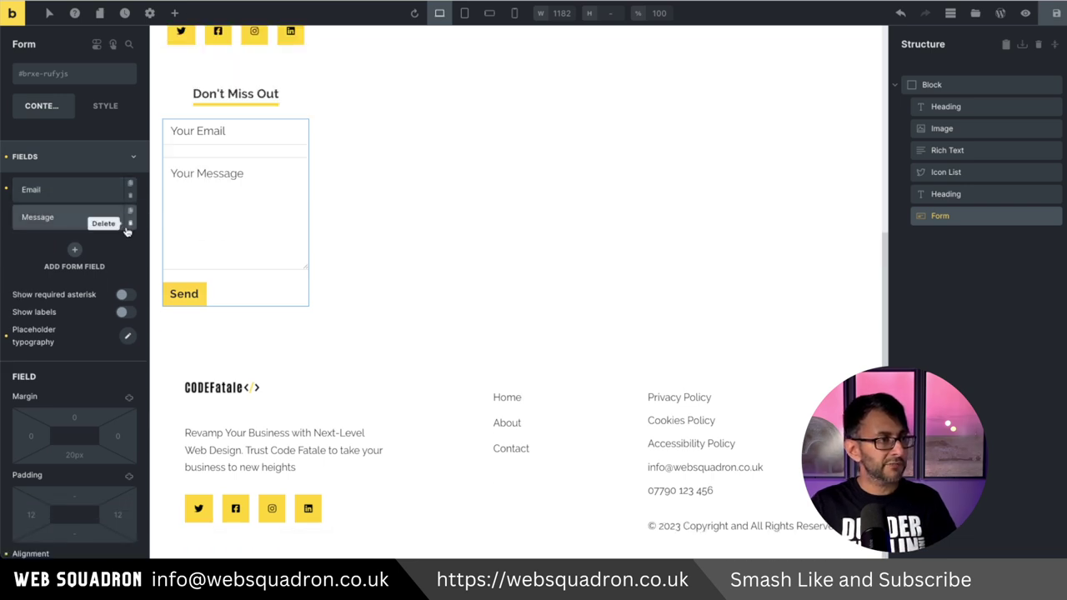
left_click(129, 225)
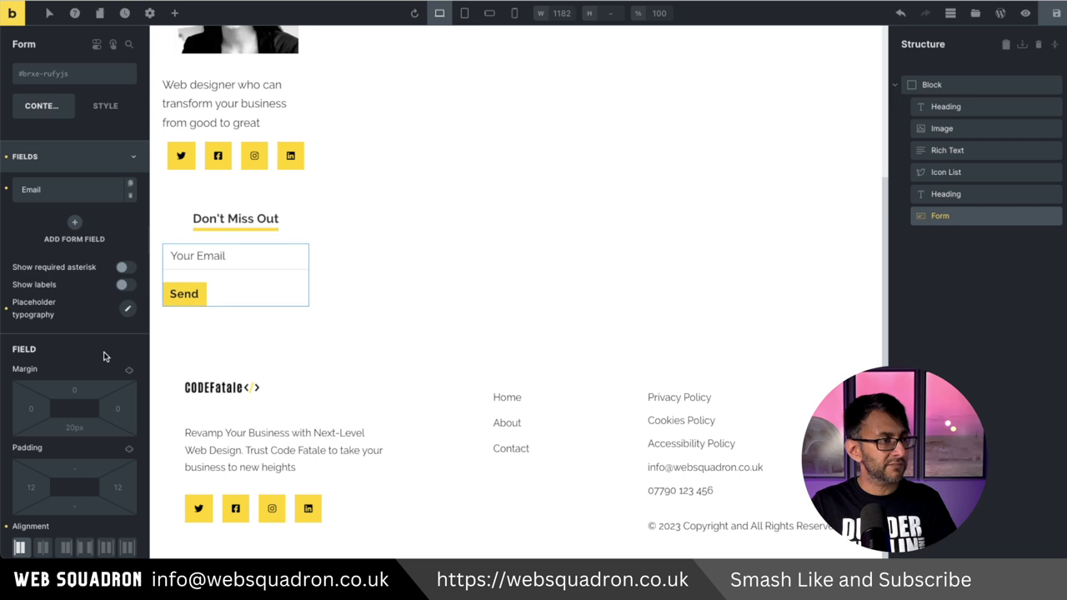
Set the width of the form's submit button to 100%.
left_click(61, 163)
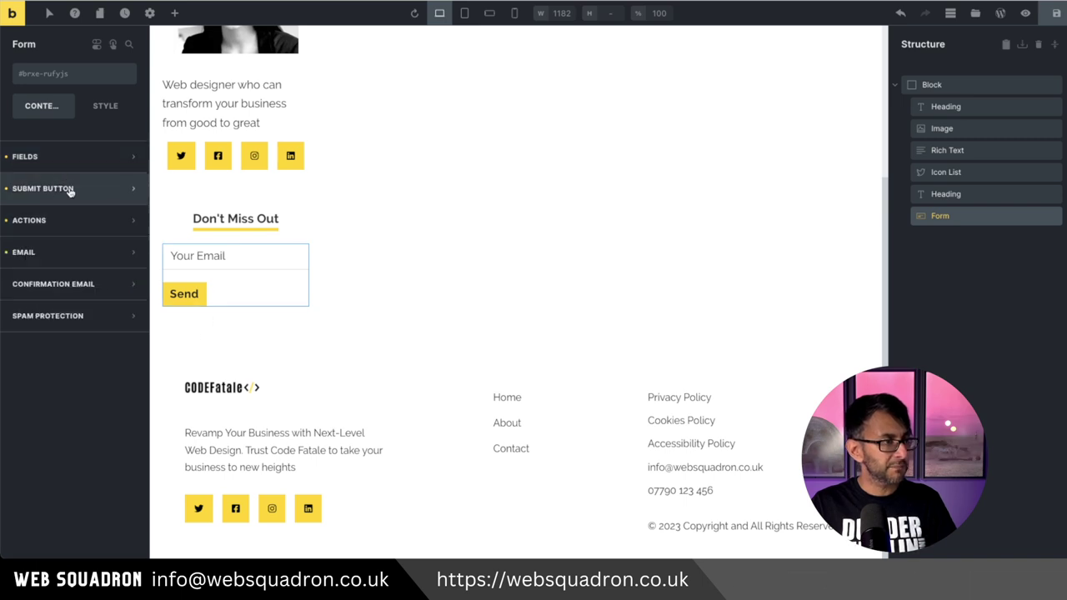
left_click(71, 191)
scroll(86, 250, "down", 1)
left_click(115, 240)
type("100")
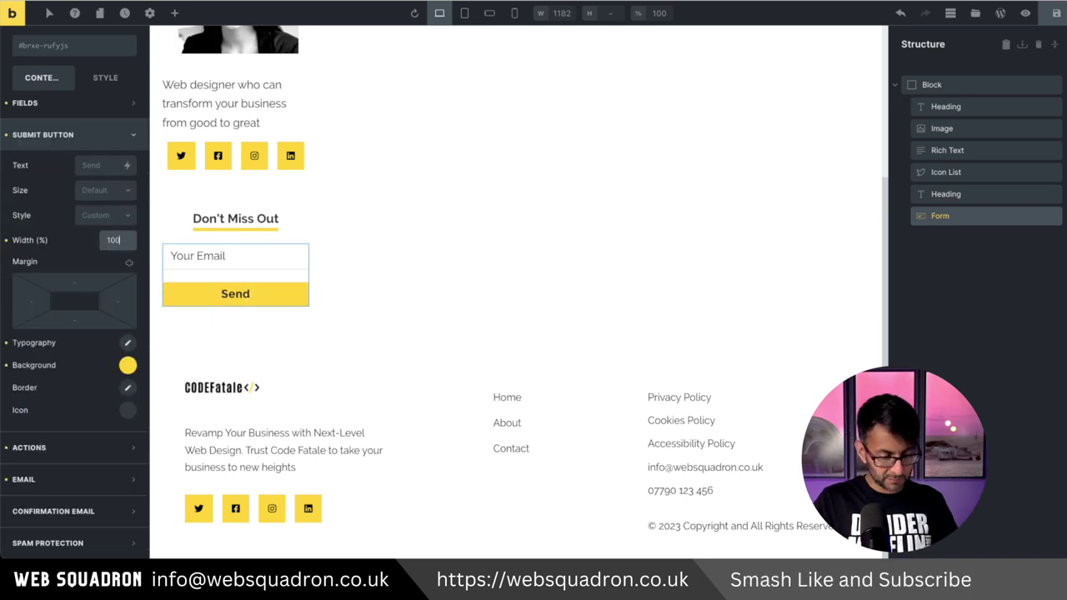
Try adding Custom to the form's actions after successful submission.
left_click(43, 111)
scroll(86, 407, "down", 1)
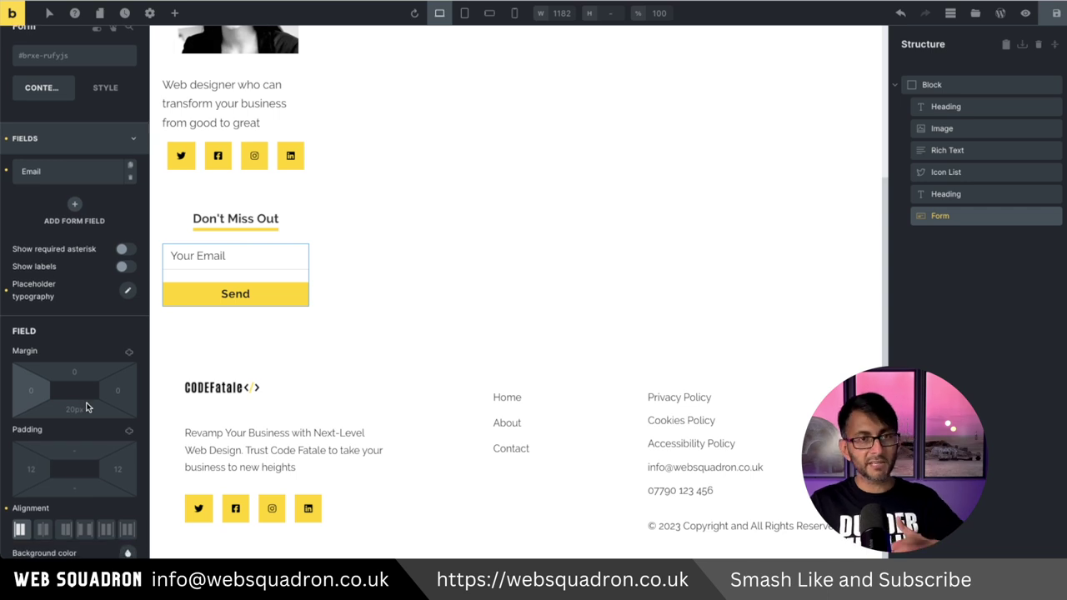
left_click(55, 140)
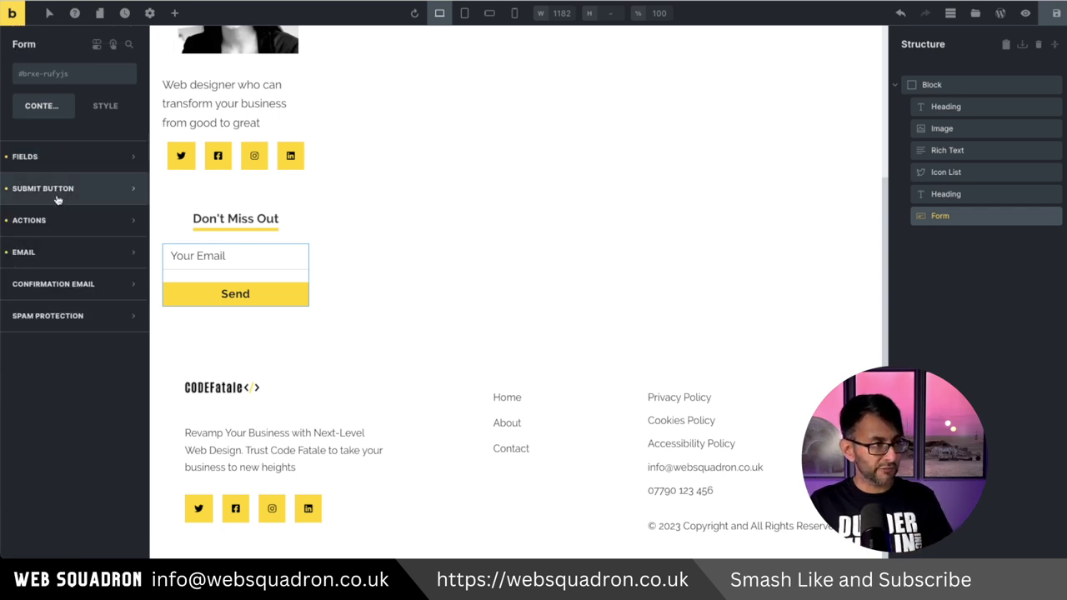
left_click(66, 223)
left_click(74, 283)
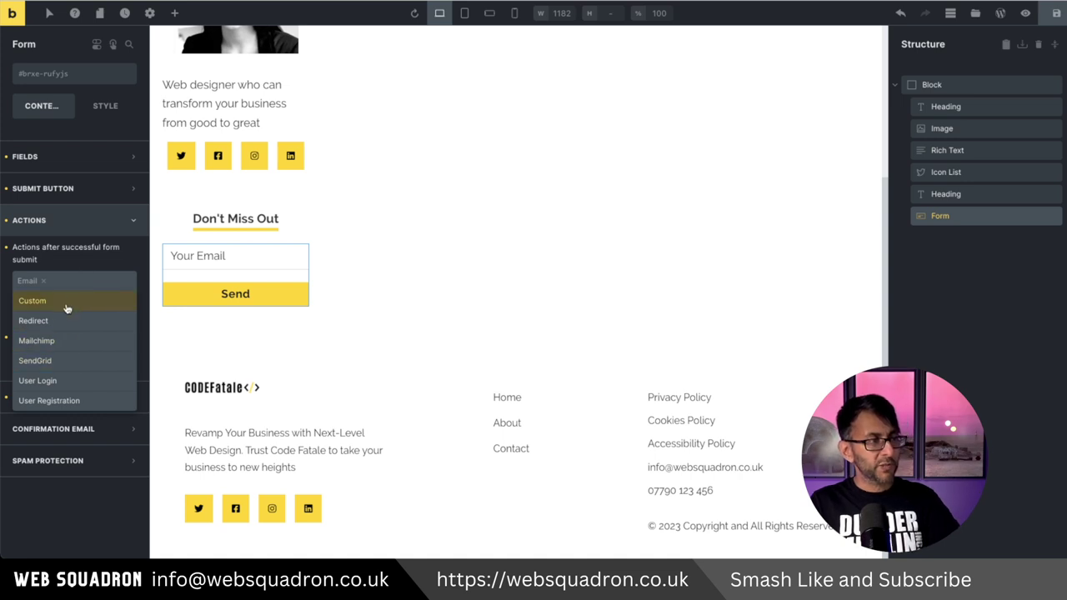
left_click(67, 302)
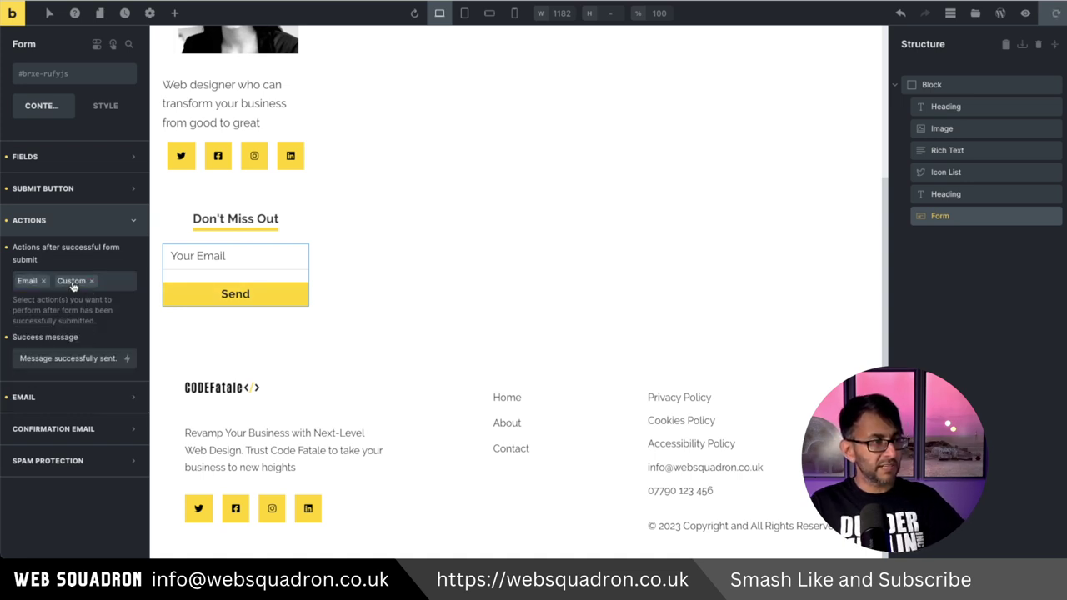
left_click(91, 281)
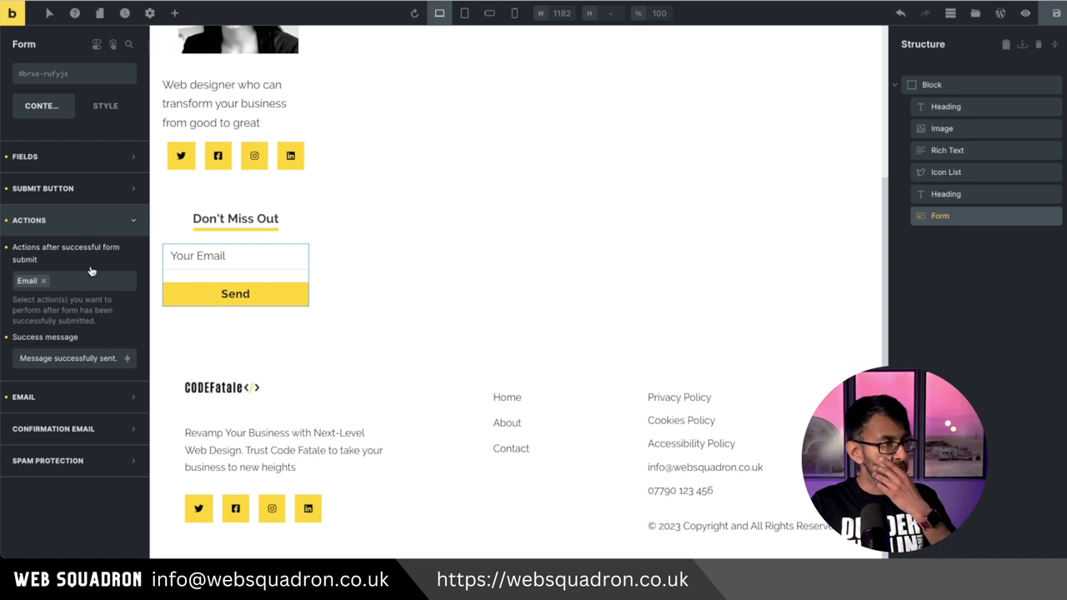
Set the placeholder of the form's Email field to "Subscribe with Email".
left_click(62, 158)
left_click(60, 190)
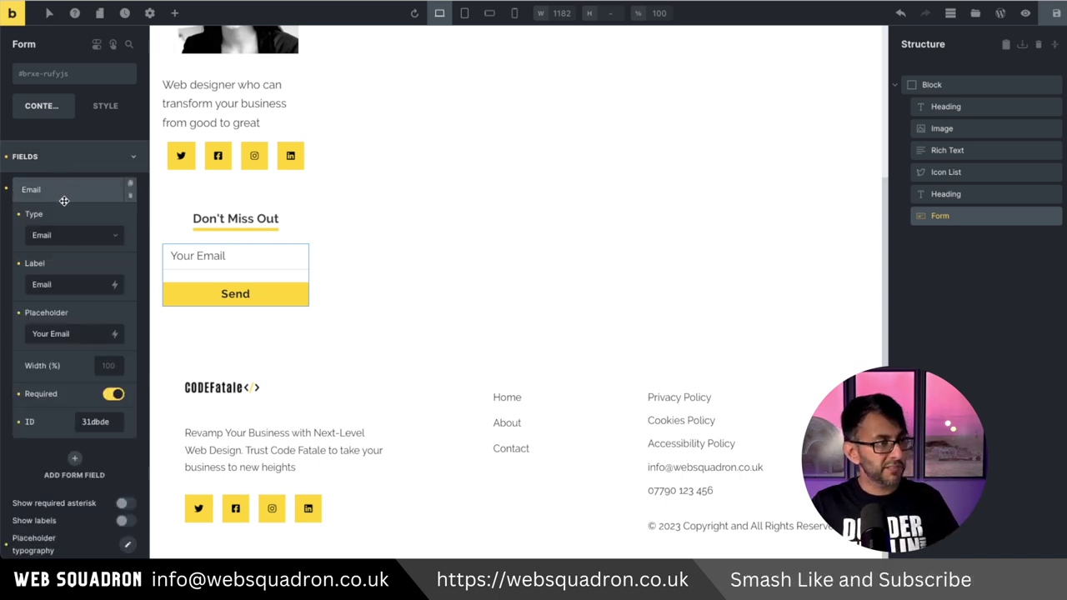
left_click_drag(74, 284, 15, 285)
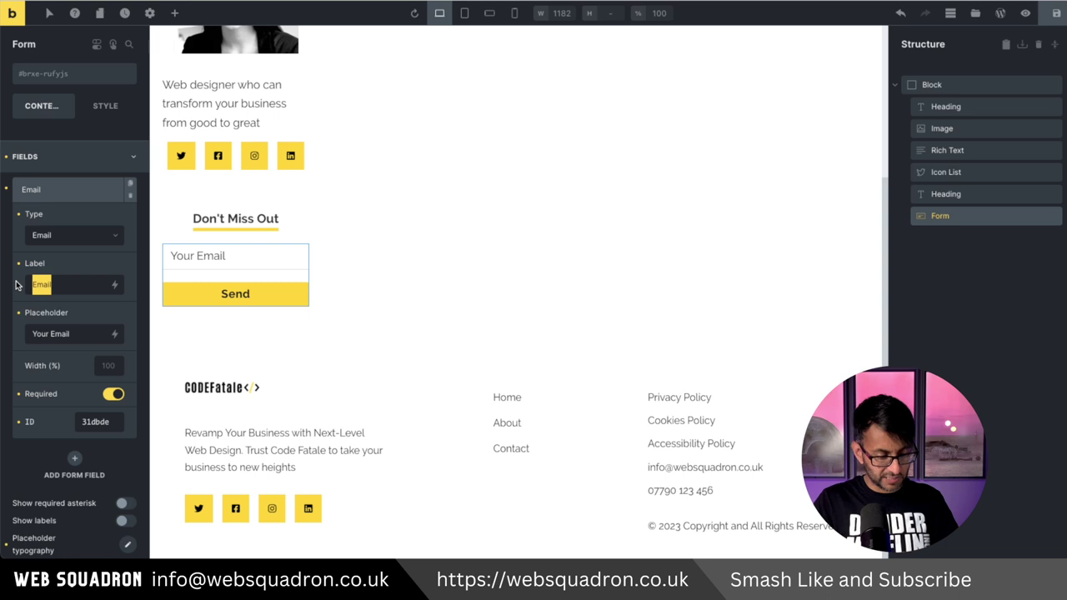
type("Subscribe with")
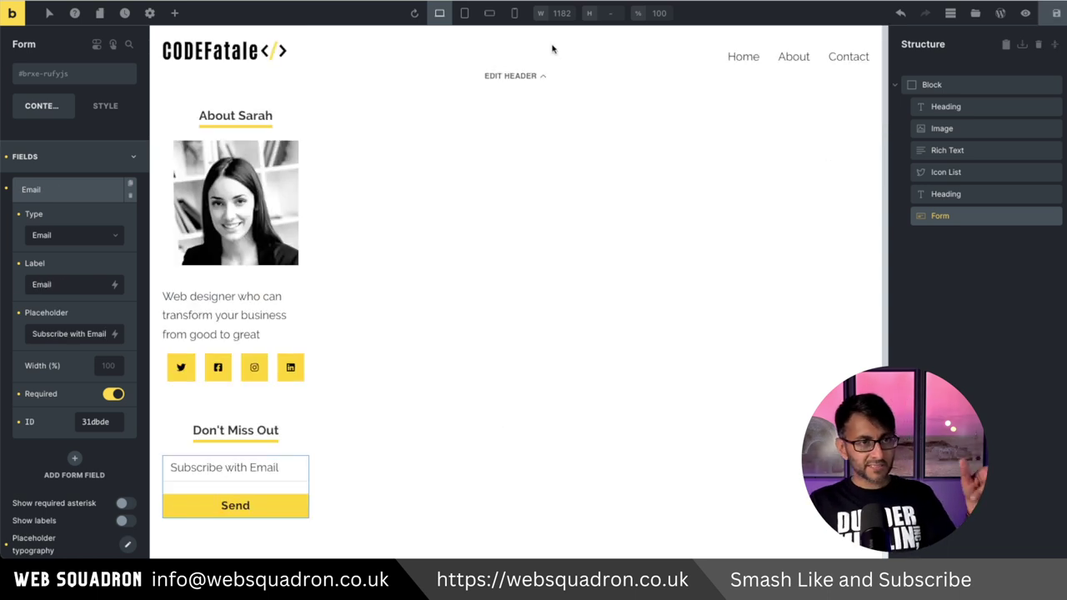
Set the sidebar block's width to 100% for the mobile portrait breakpoint.
left_click(516, 13)
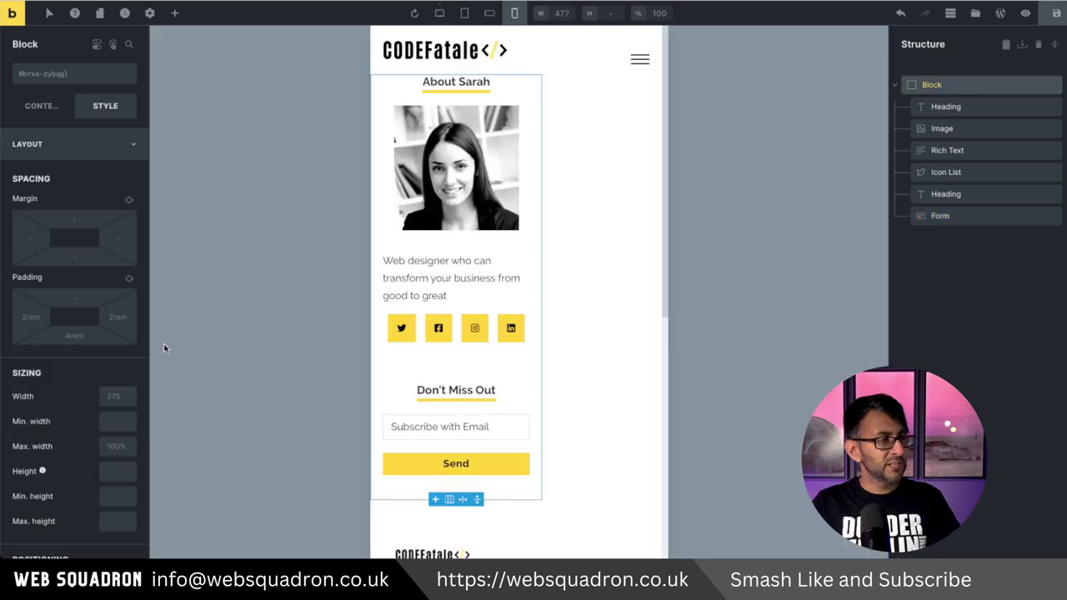
left_click(117, 397)
type("100")
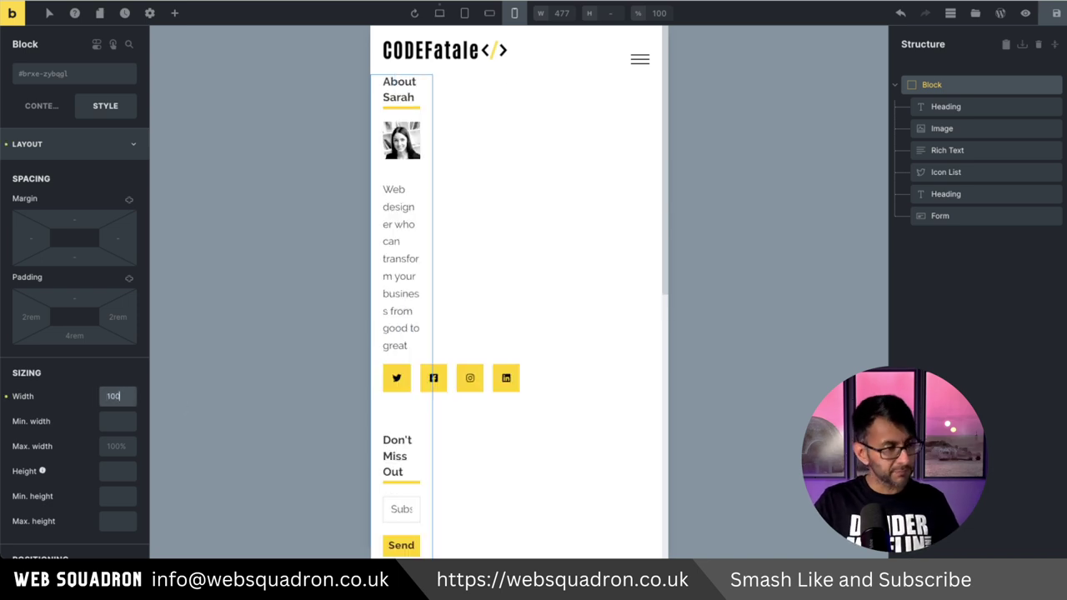
type("%")
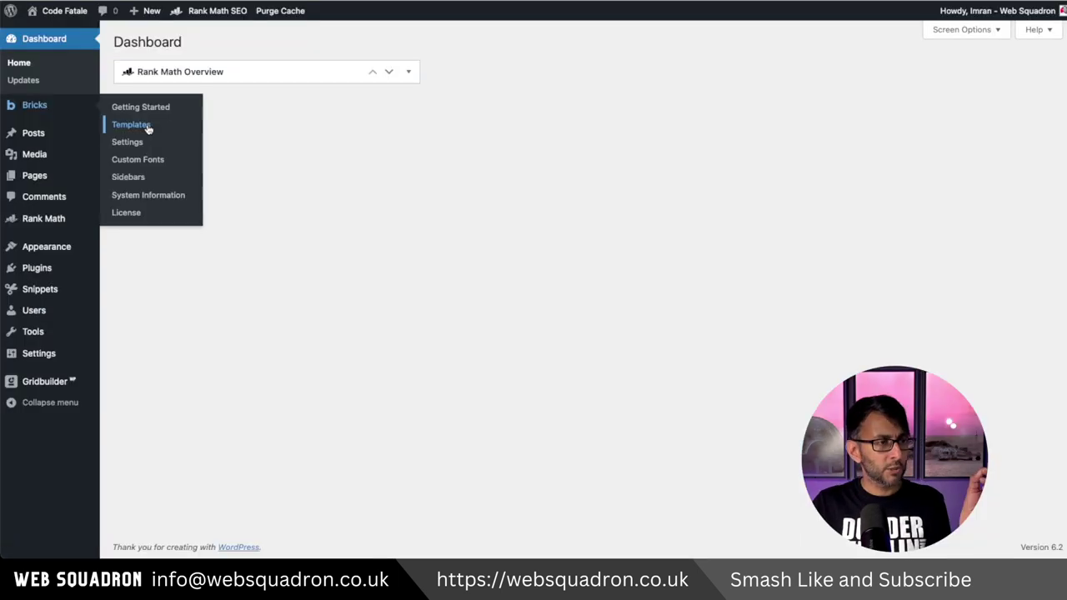
Reopen the single post template from the WordPress dashboard and add a Shortcode element to its empty second block.
left_click(134, 125)
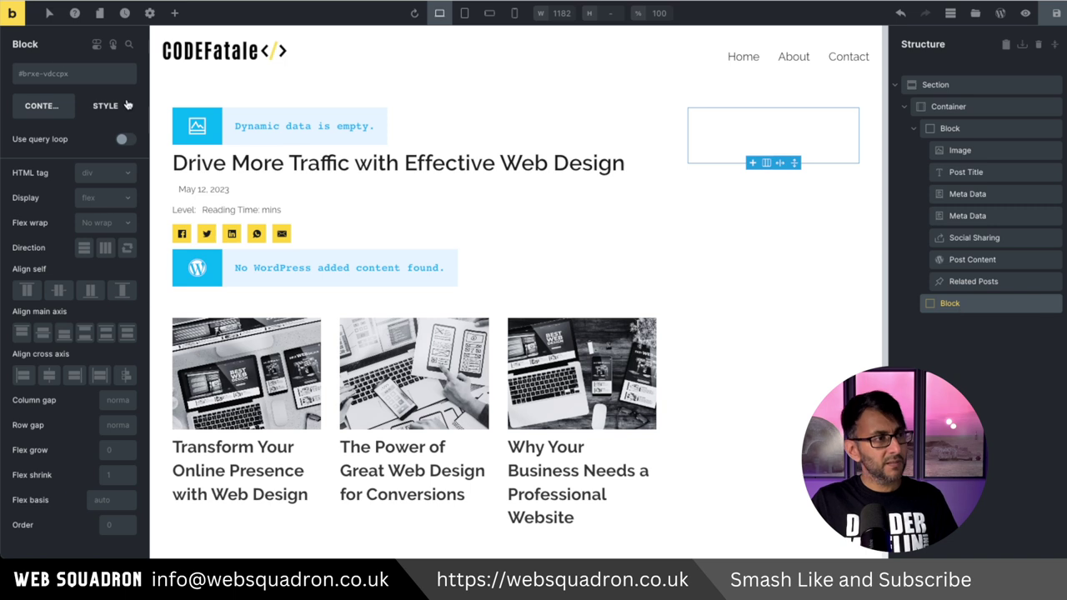
left_click(175, 13)
type("short")
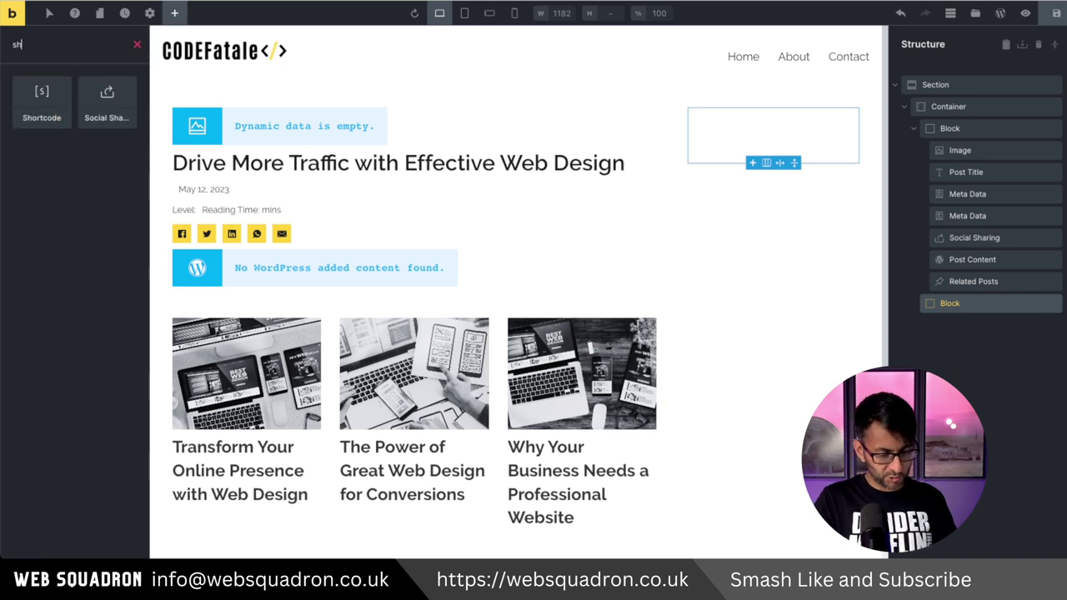
left_click(50, 96)
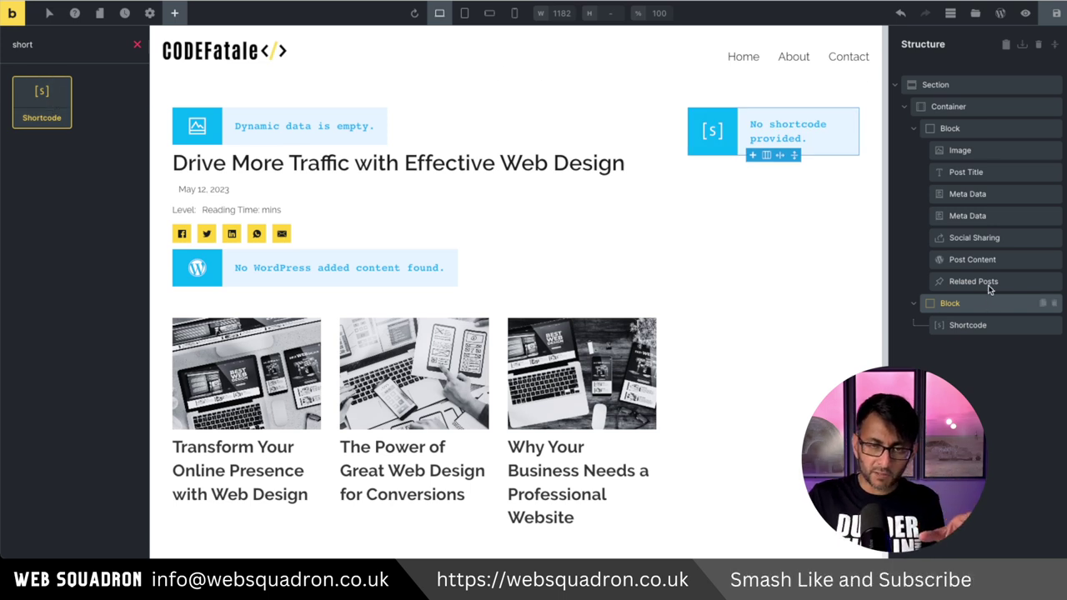
Try inserting the Sidebar template from the saved templates library.
left_click(977, 14)
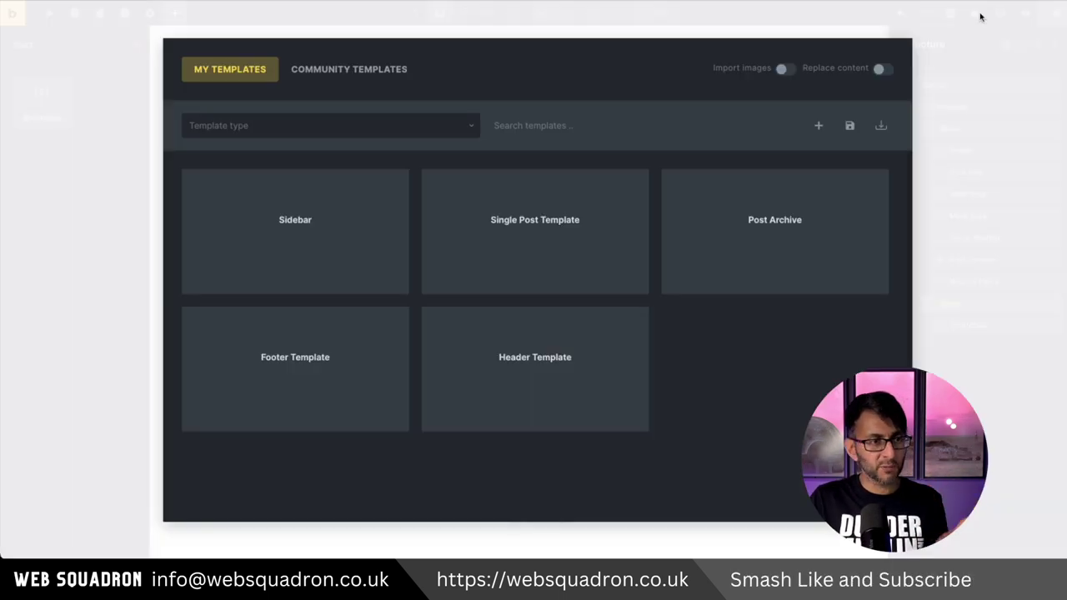
mouse_move(307, 189)
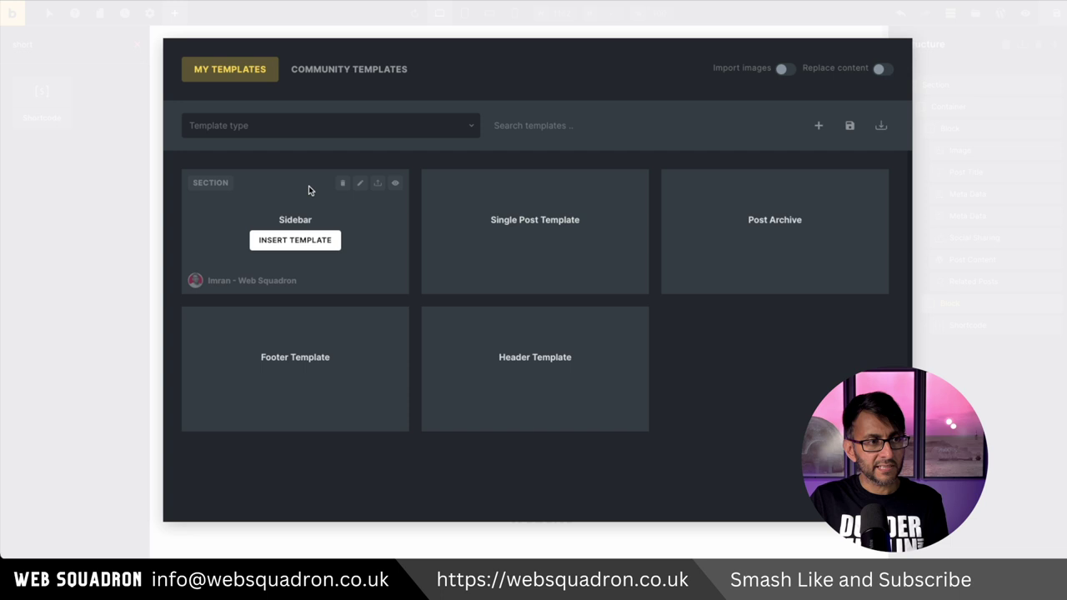
left_click(294, 242)
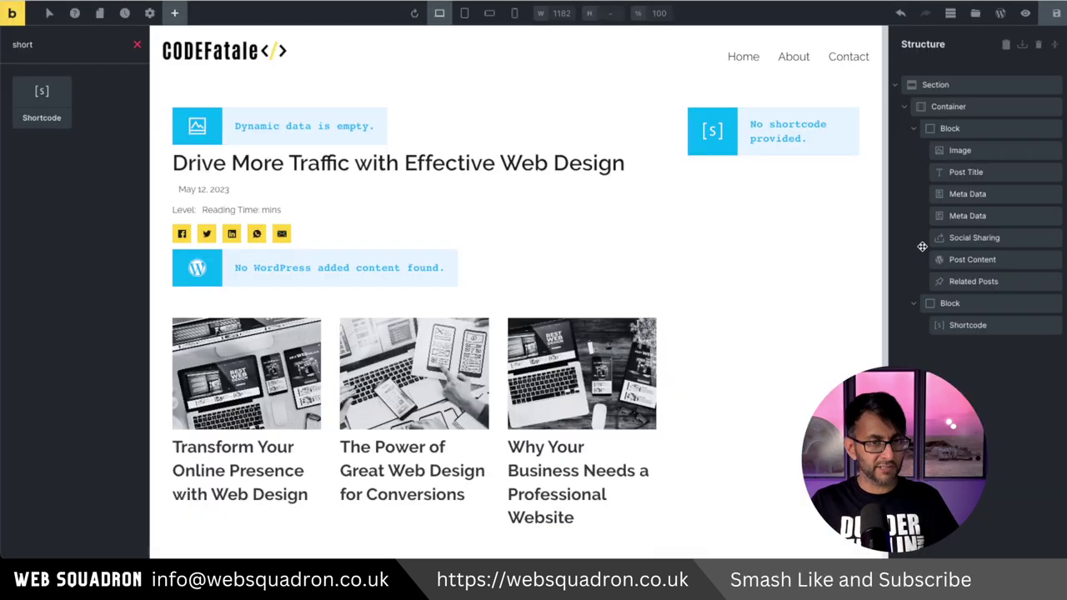
Enter [bricks_template id="378"] in the Shortcode element and save the template.
left_click(967, 327)
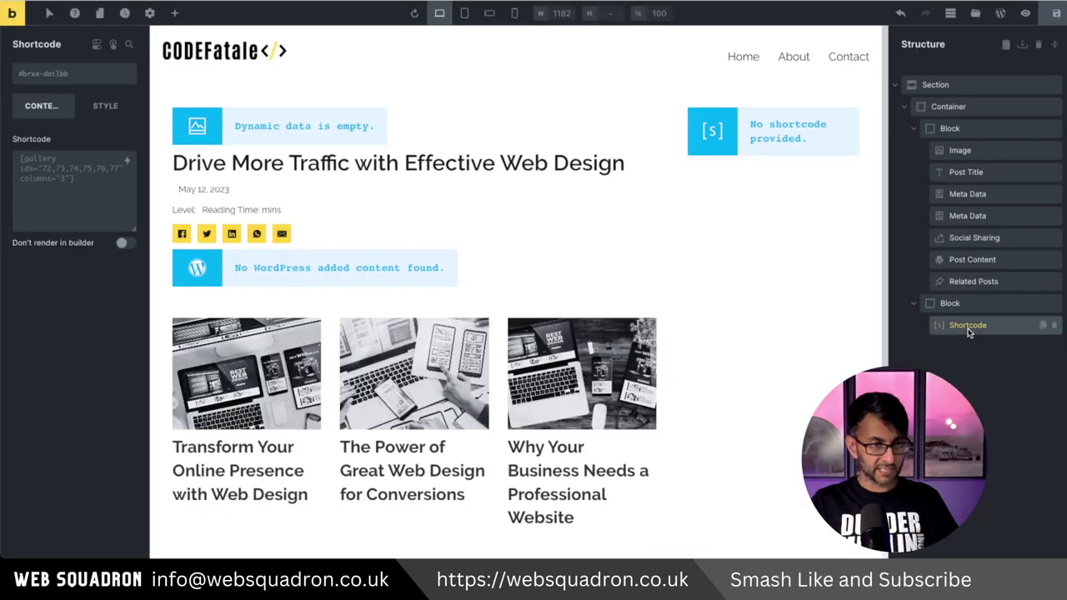
left_click(73, 169)
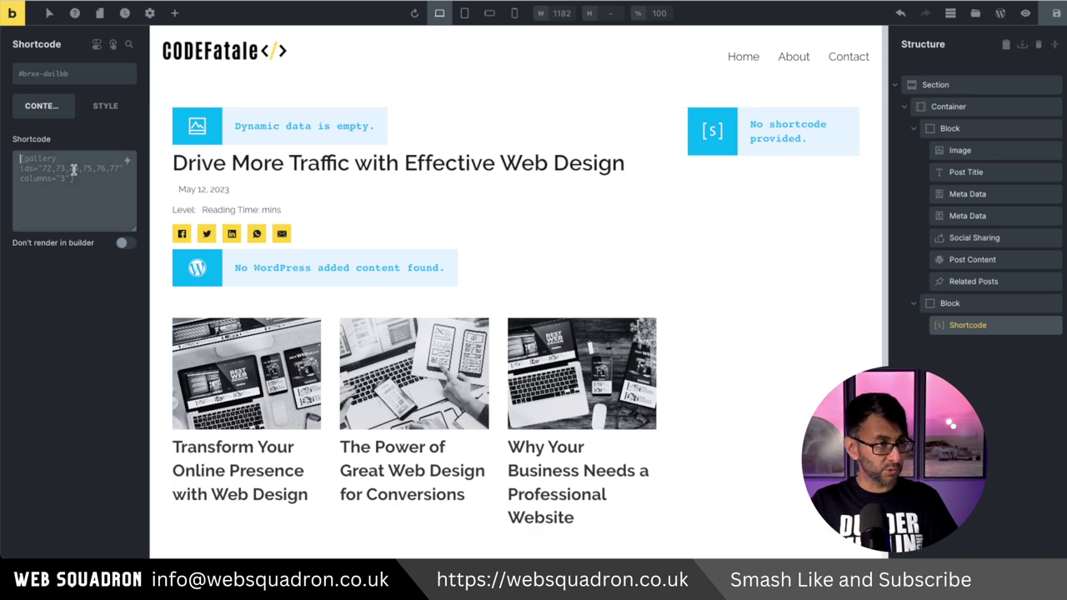
key("ctrl+a")
type("[bricks_template id=\"378\"]")
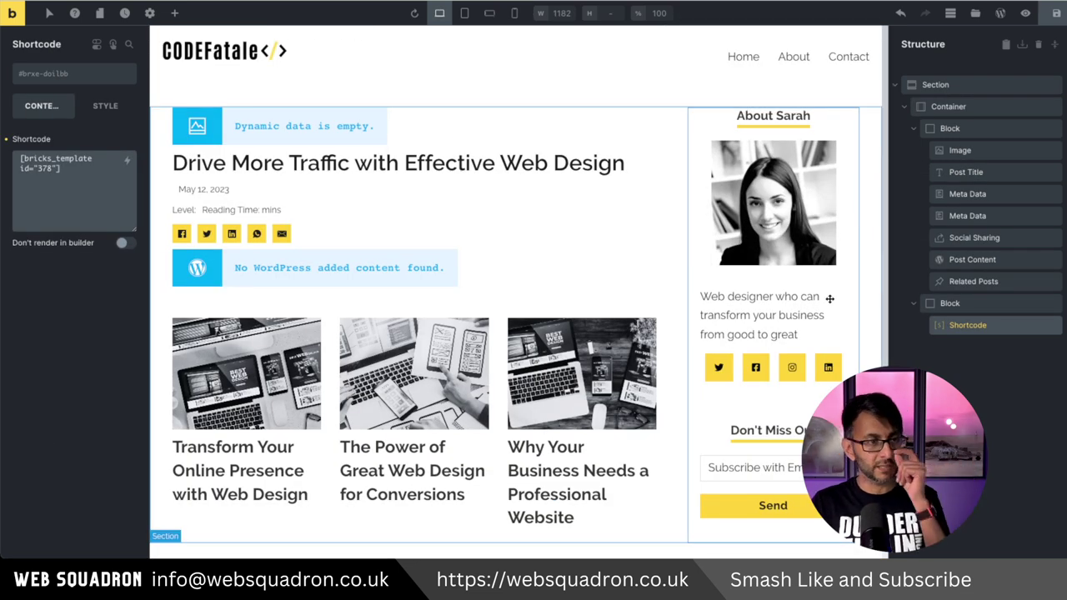
left_click(1055, 13)
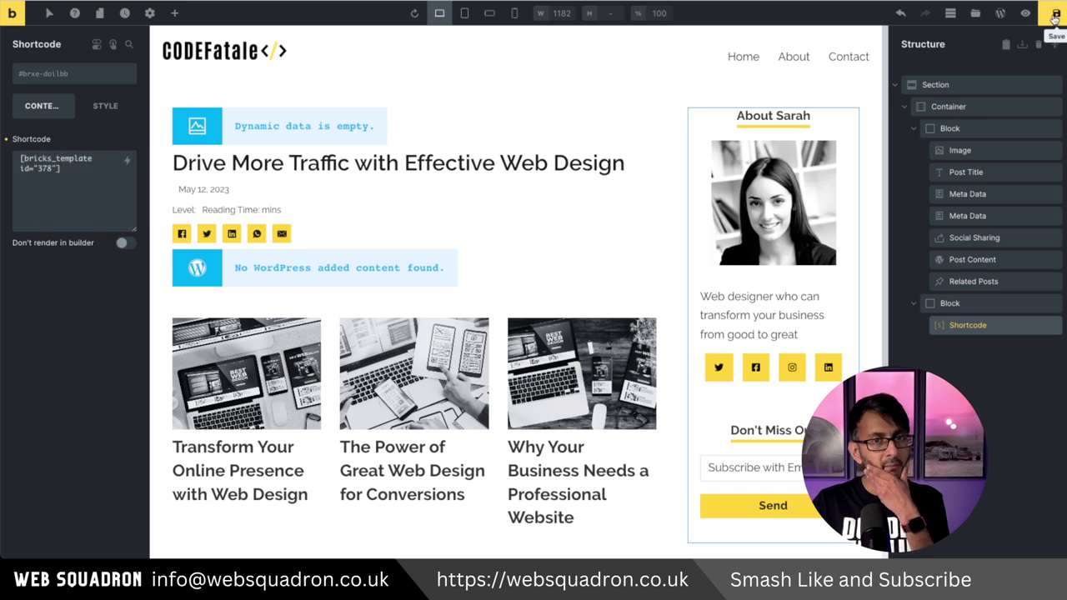
Check the display conditions in the single post template's settings and save the template.
left_click(149, 13)
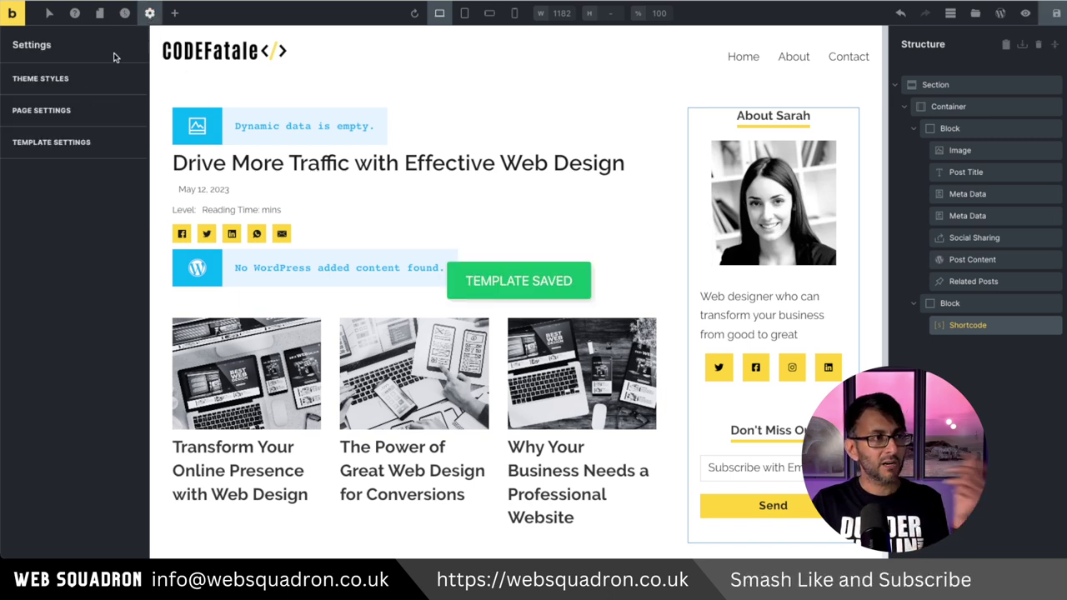
left_click(94, 143)
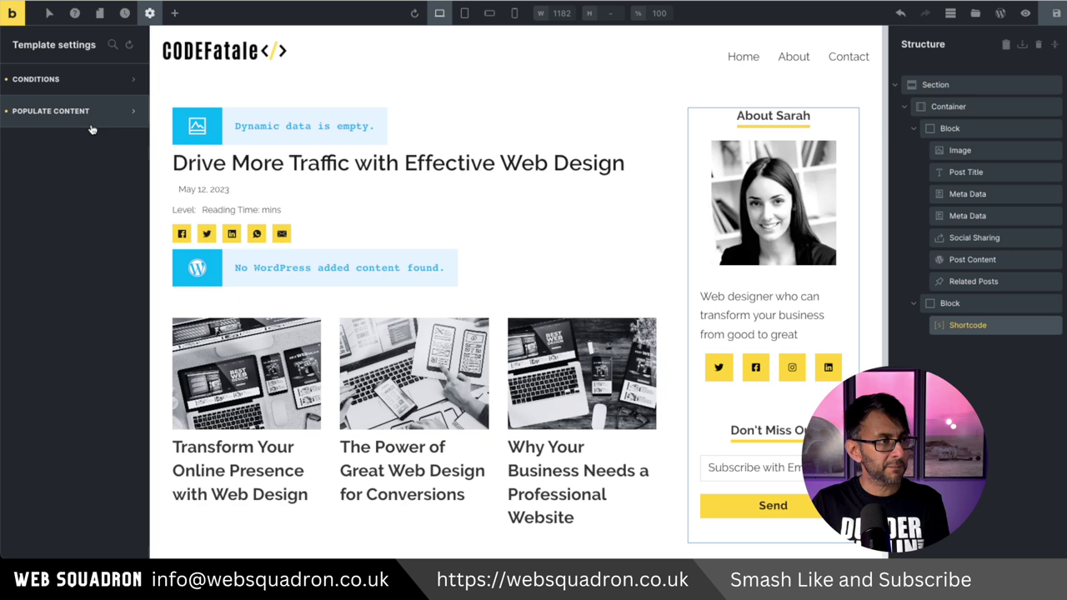
left_click(102, 83)
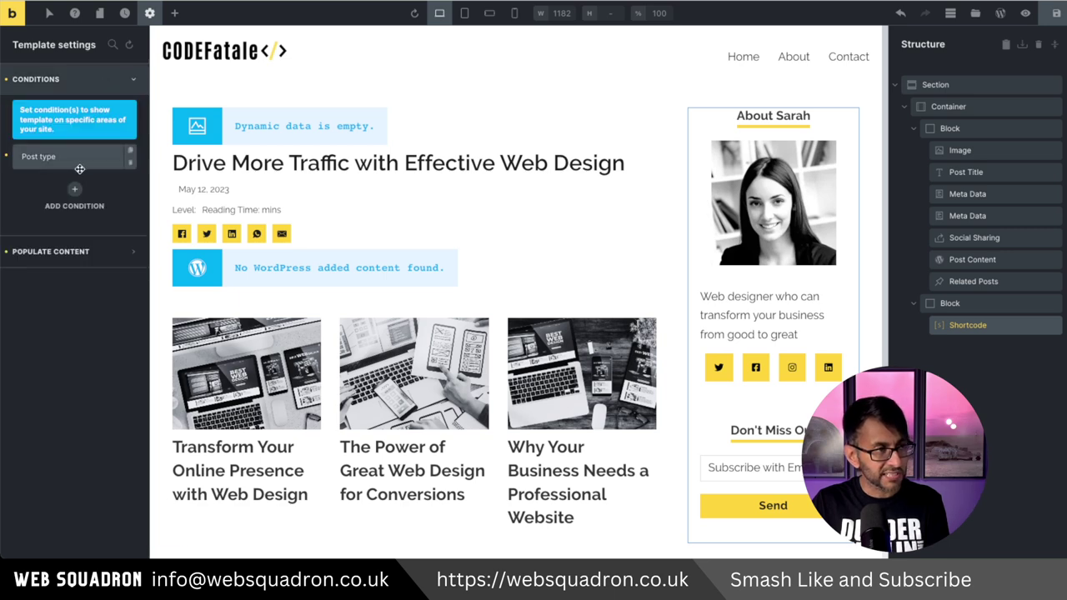
left_click(1056, 13)
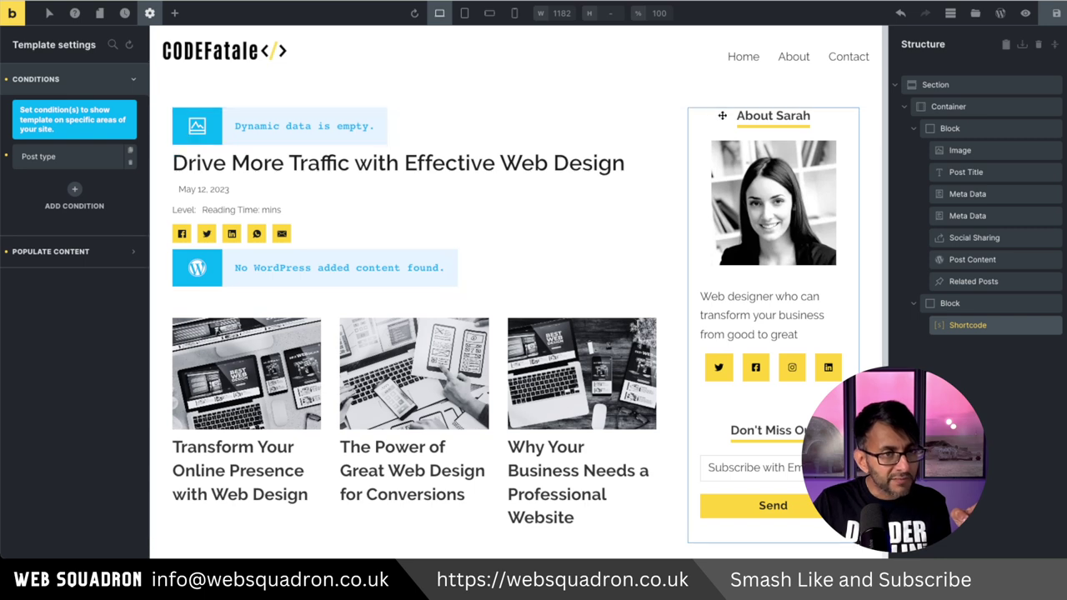
Preview the template at the mobile portrait breakpoint and examine the live post "Transform Your Online Presence with Web Design" with its sidebar.
left_click(514, 13)
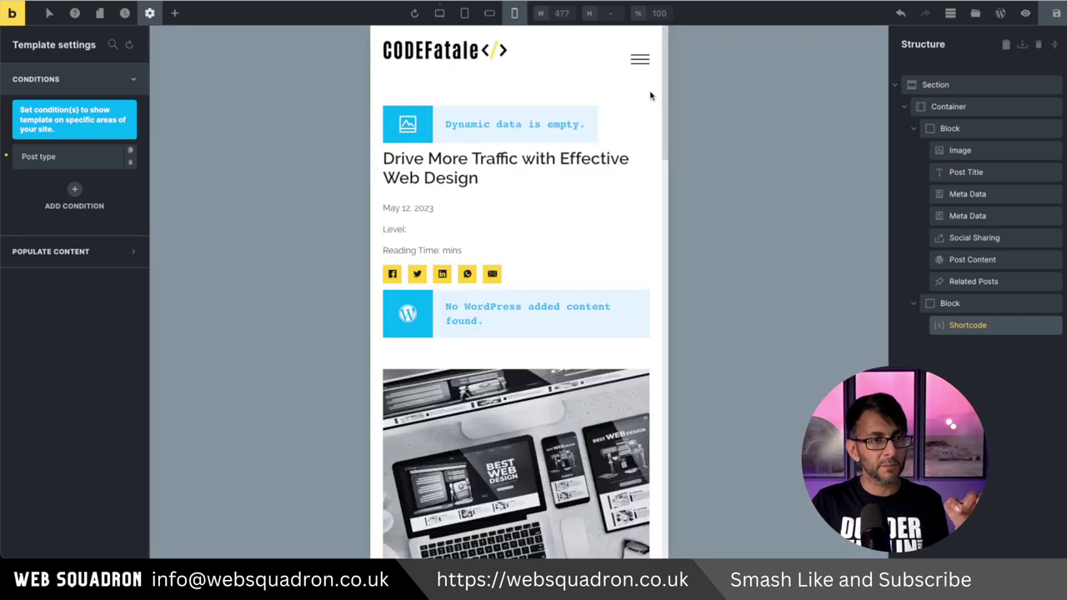
left_click_drag(663, 72, 664, 349)
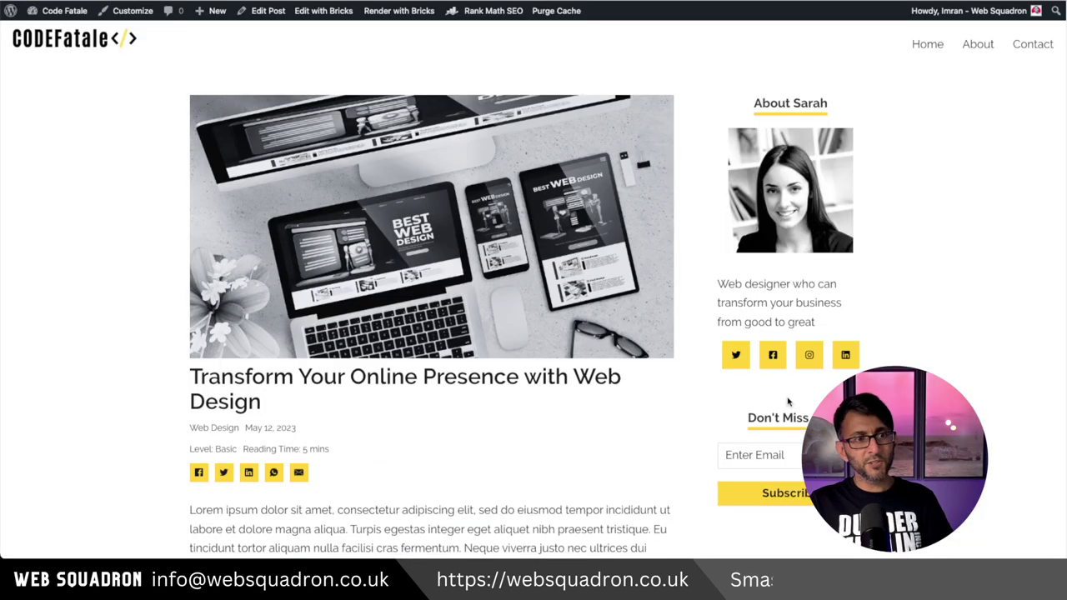
scroll(786, 400, "down", 5)
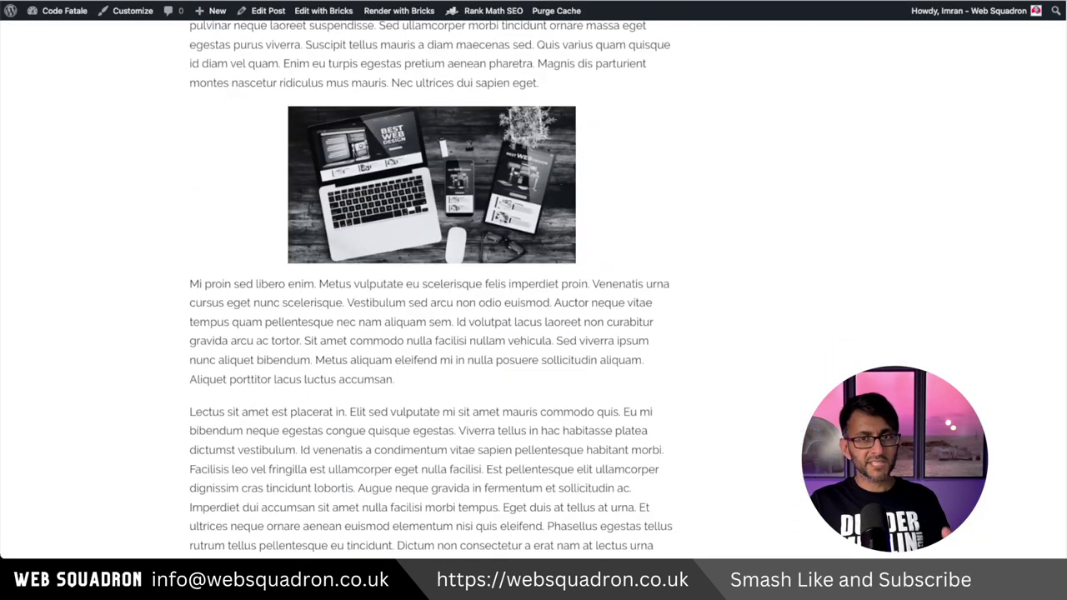
scroll(431, 290, "up", 10)
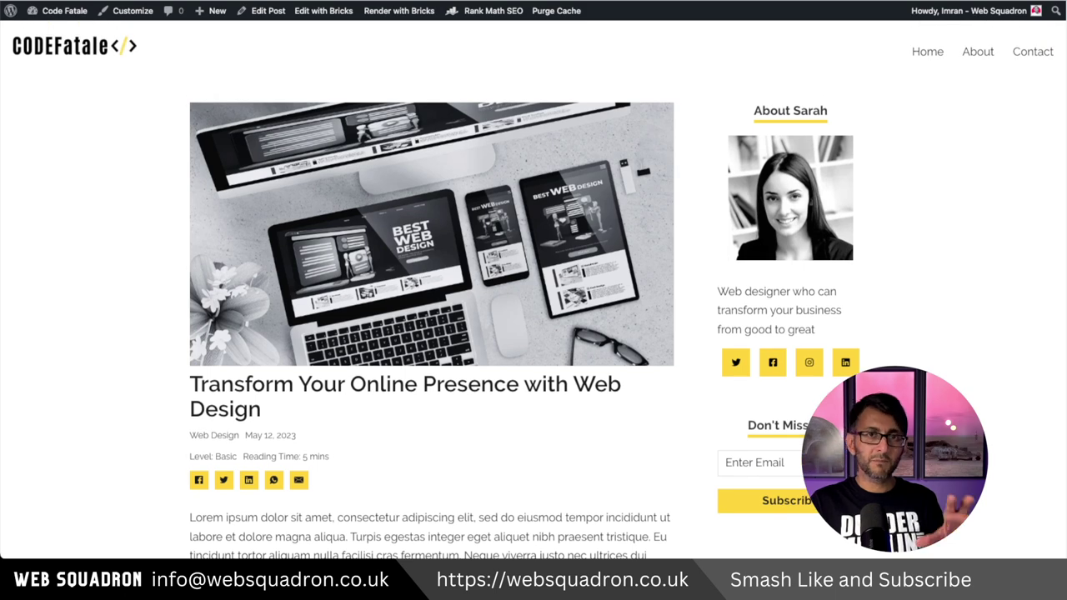